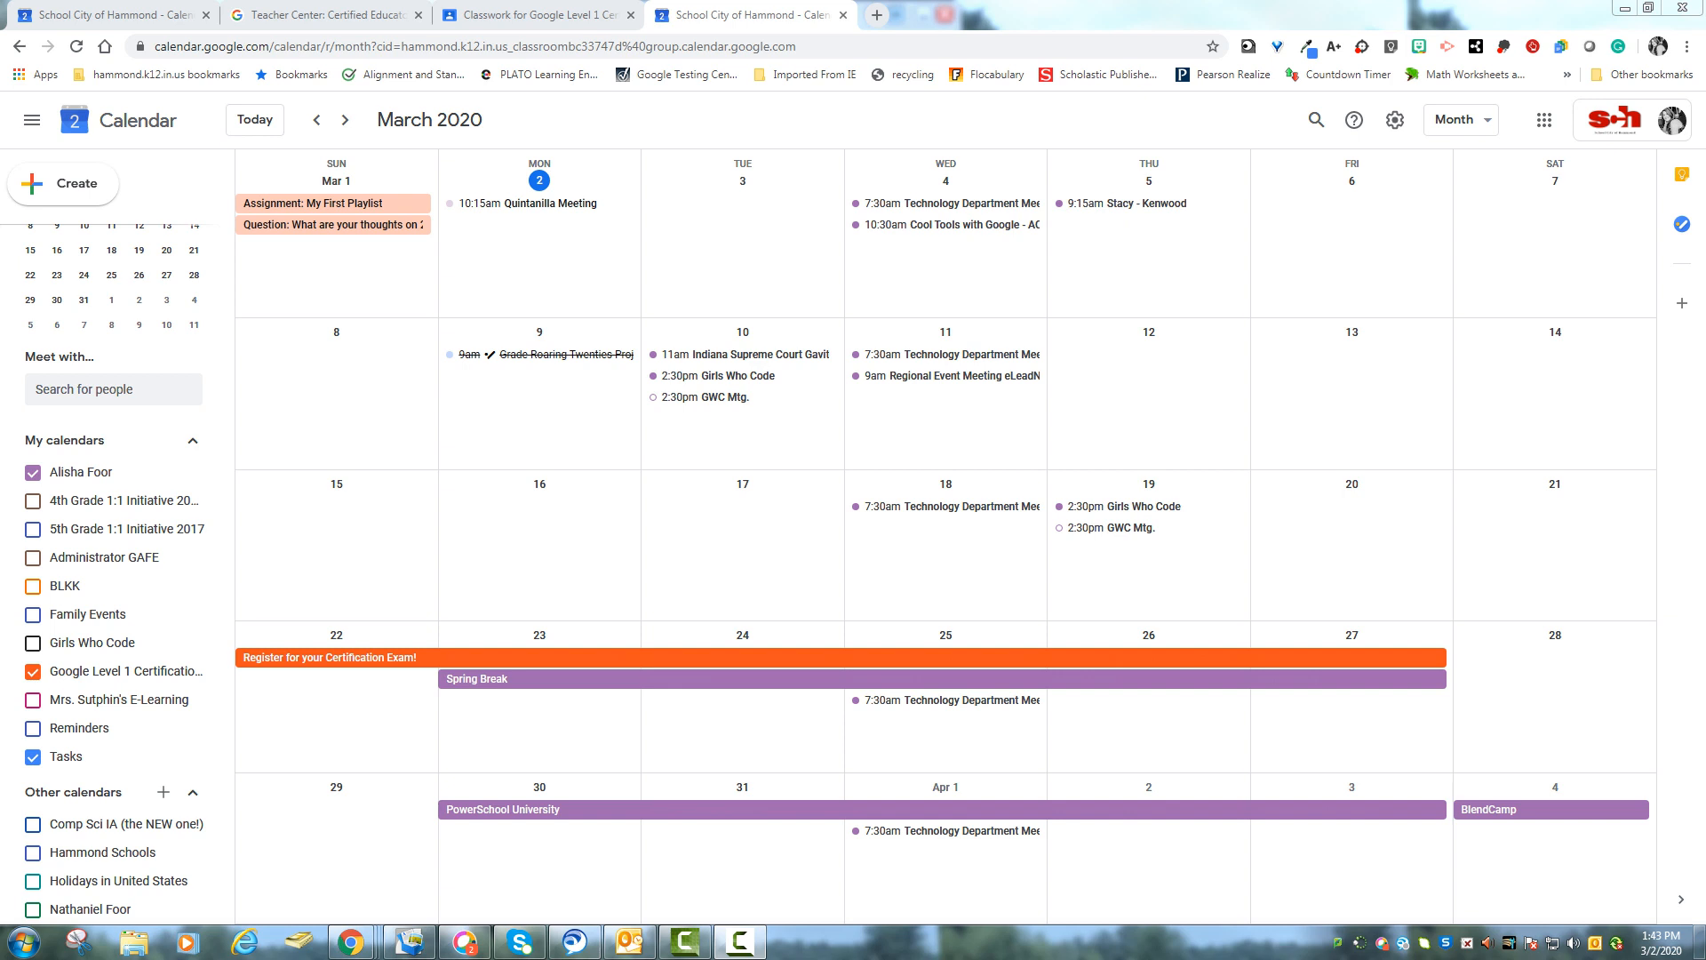
- Open Google Sites in a new browser tab from the Google apps launcher
click(876, 15)
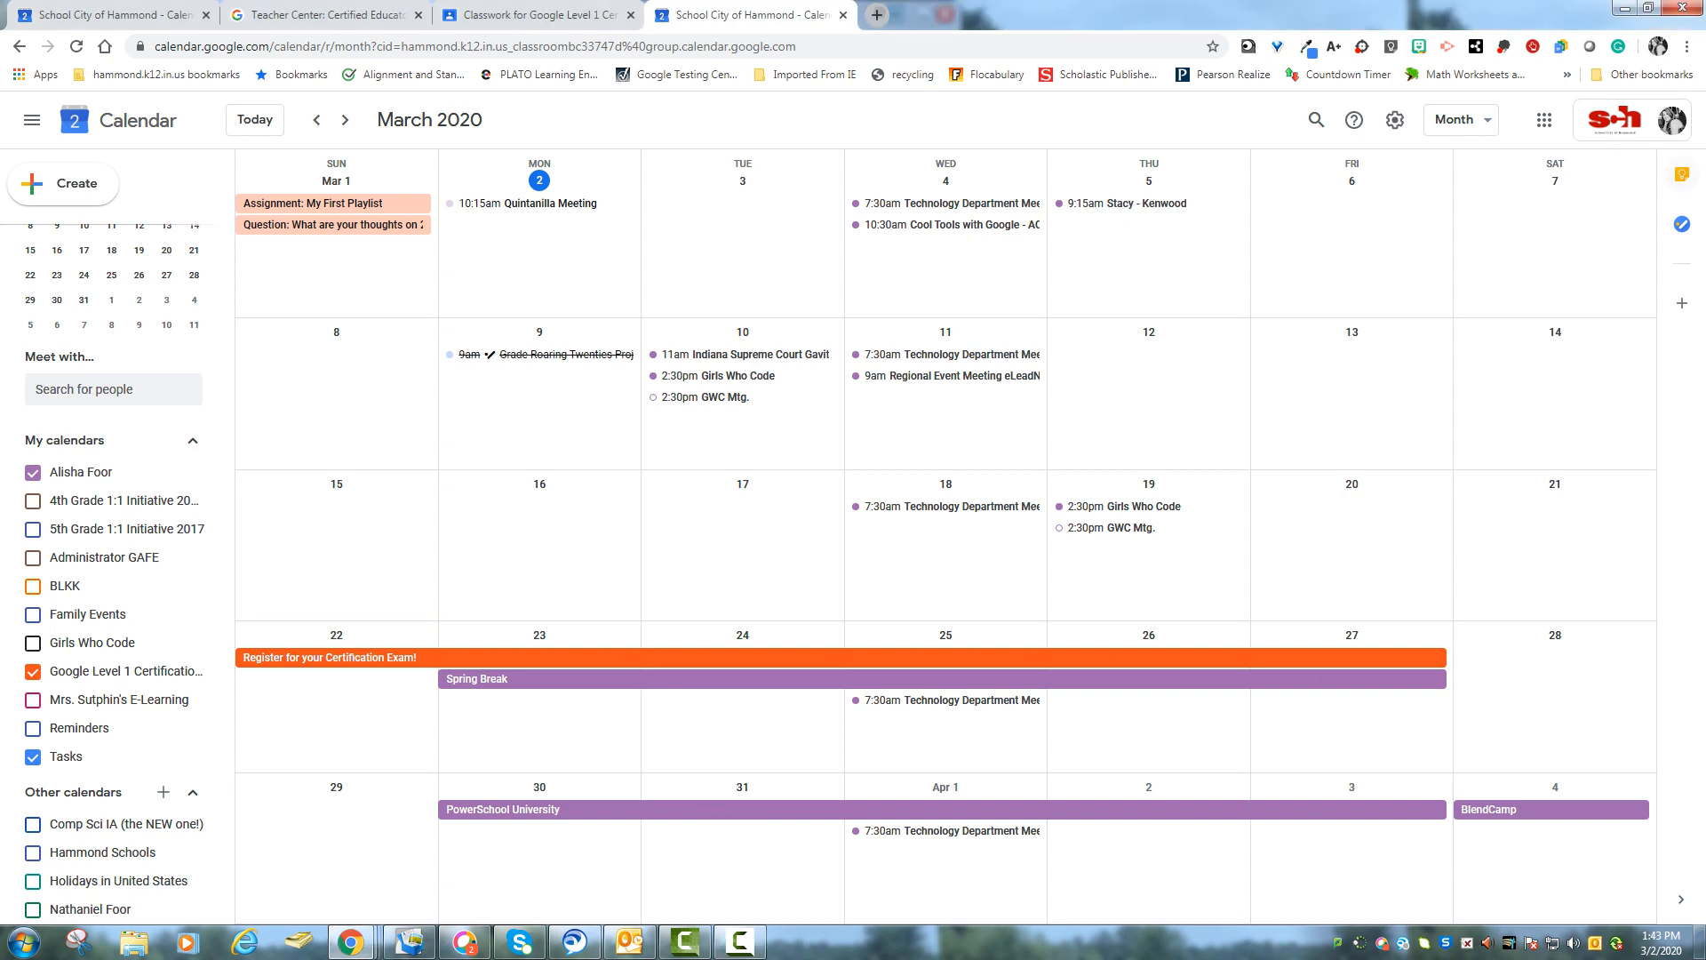
click(1634, 120)
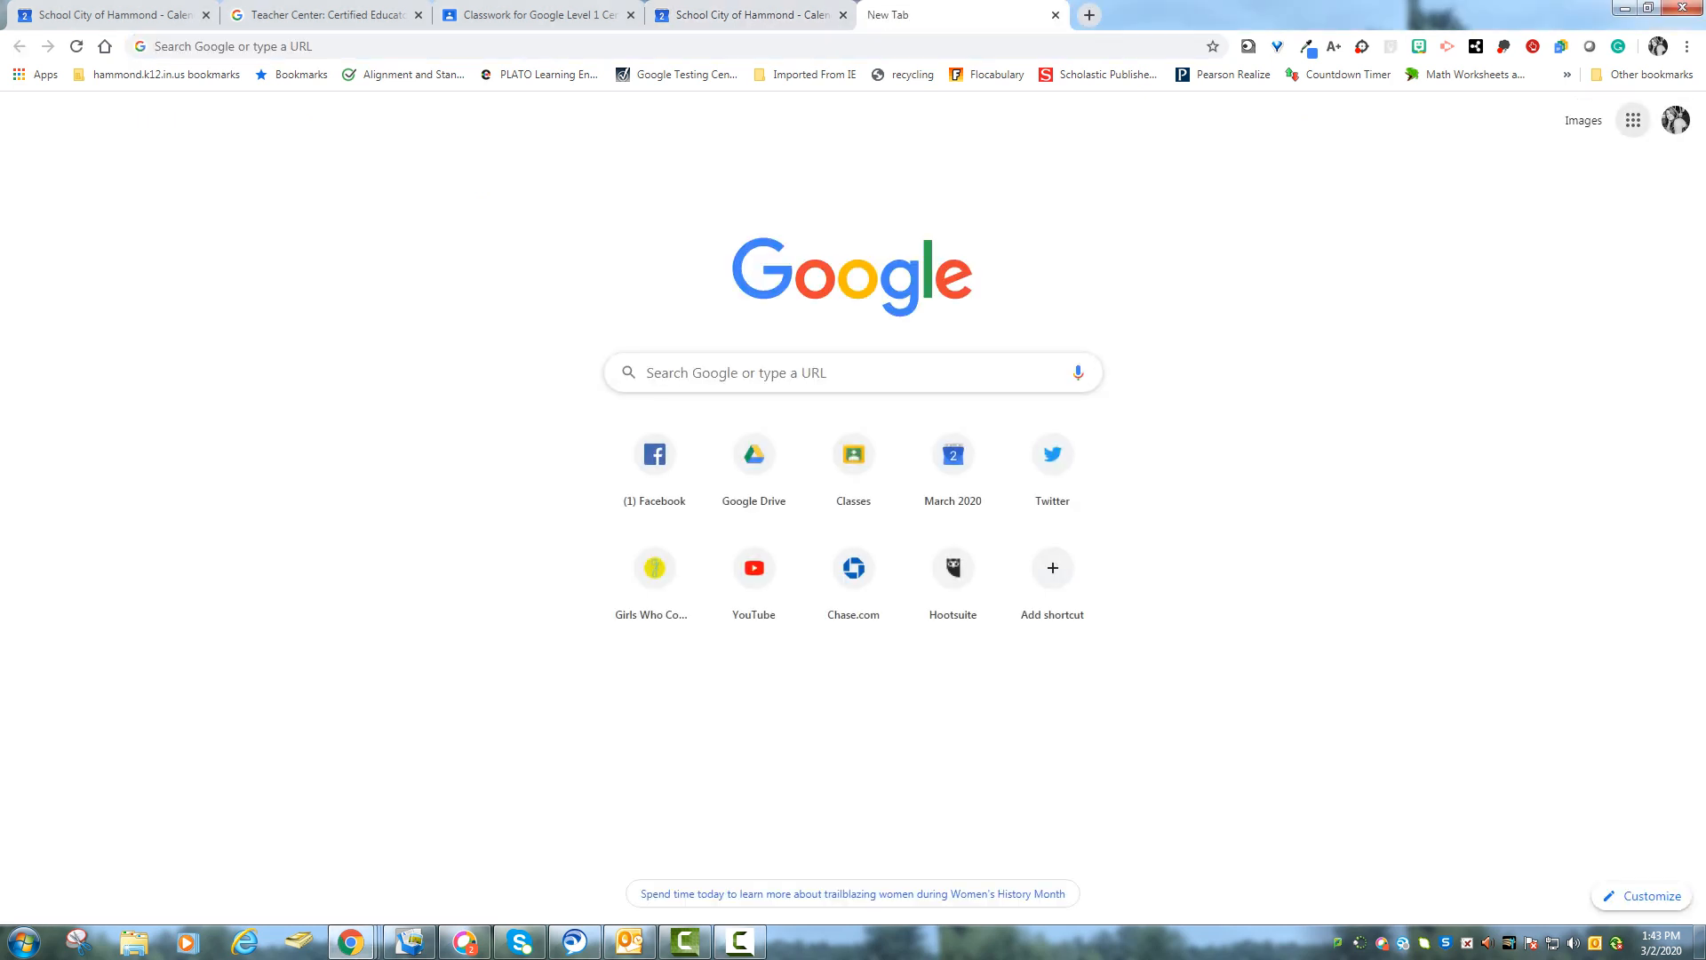
scroll(1552, 346, down, 3)
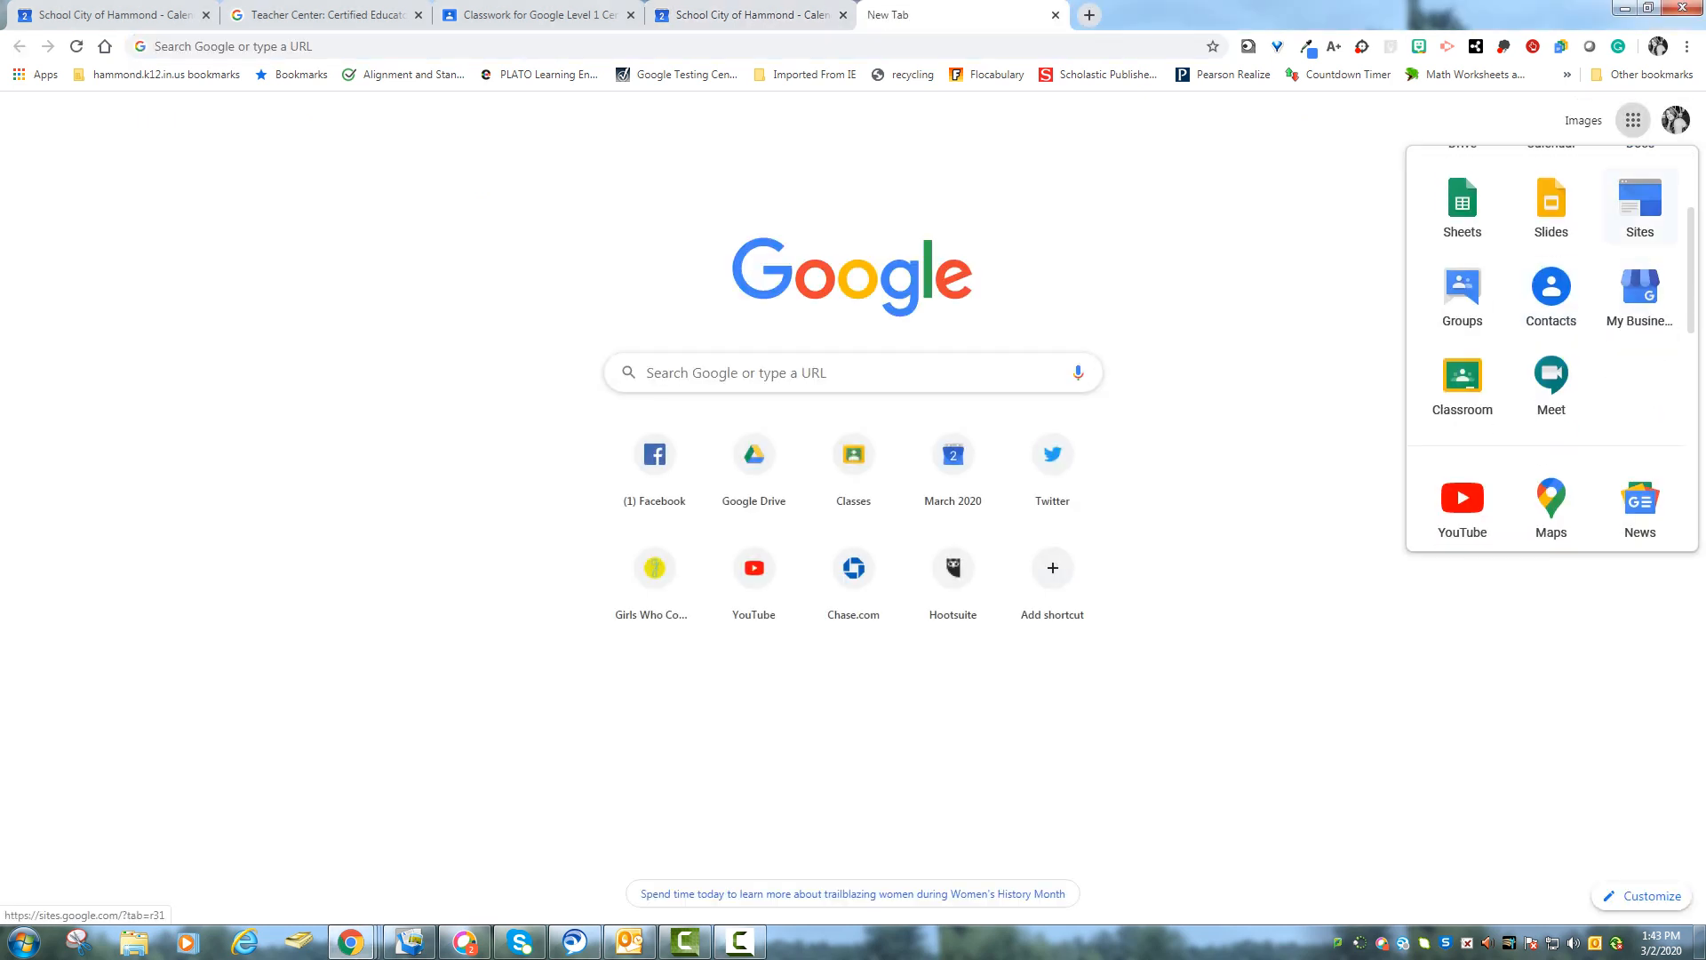
click(1639, 206)
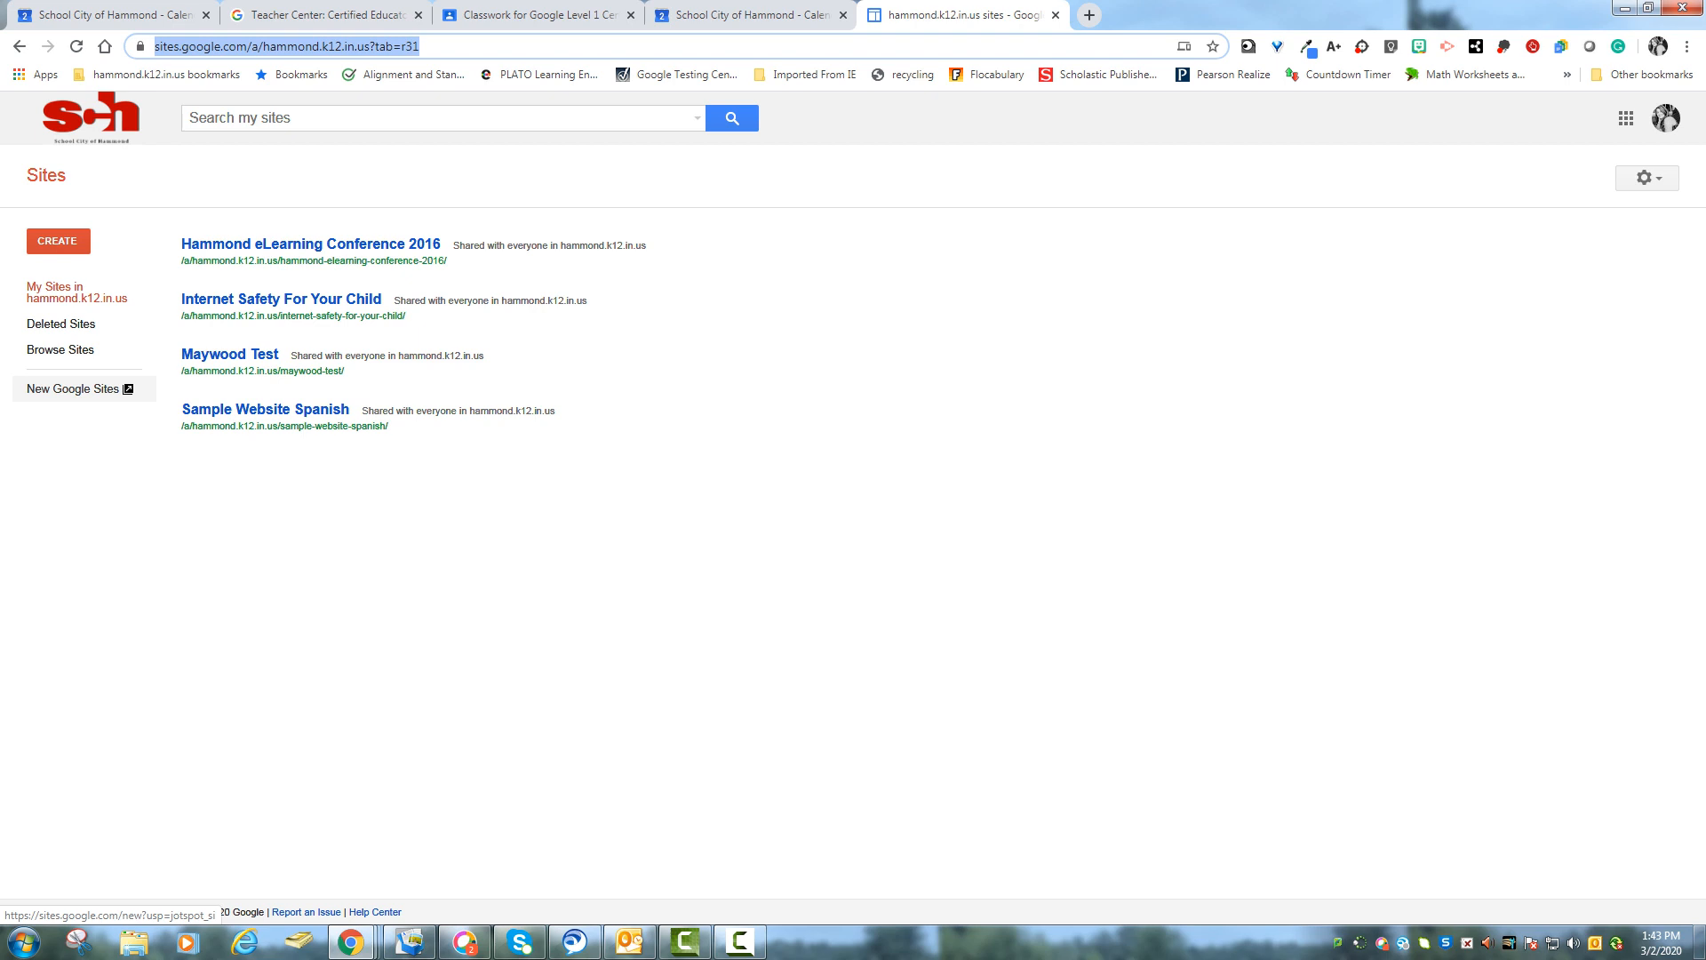
- Switch to the new Google Sites and open the owner's existing Tech Deck site as an example
click(73, 388)
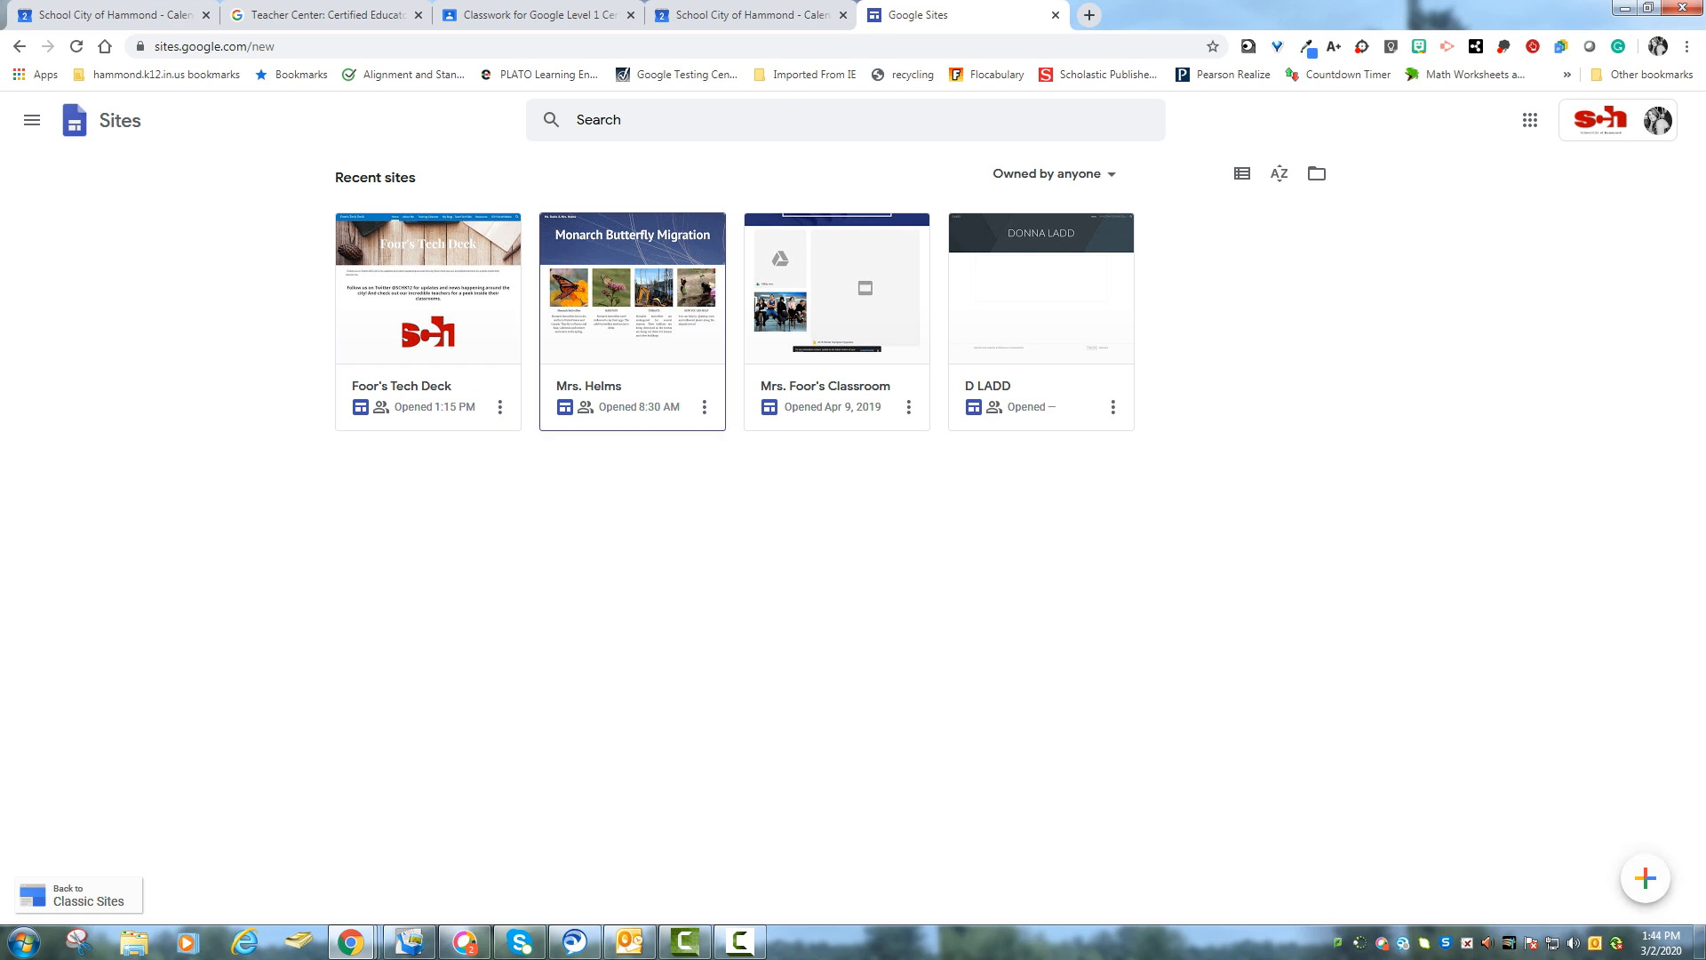
click(429, 306)
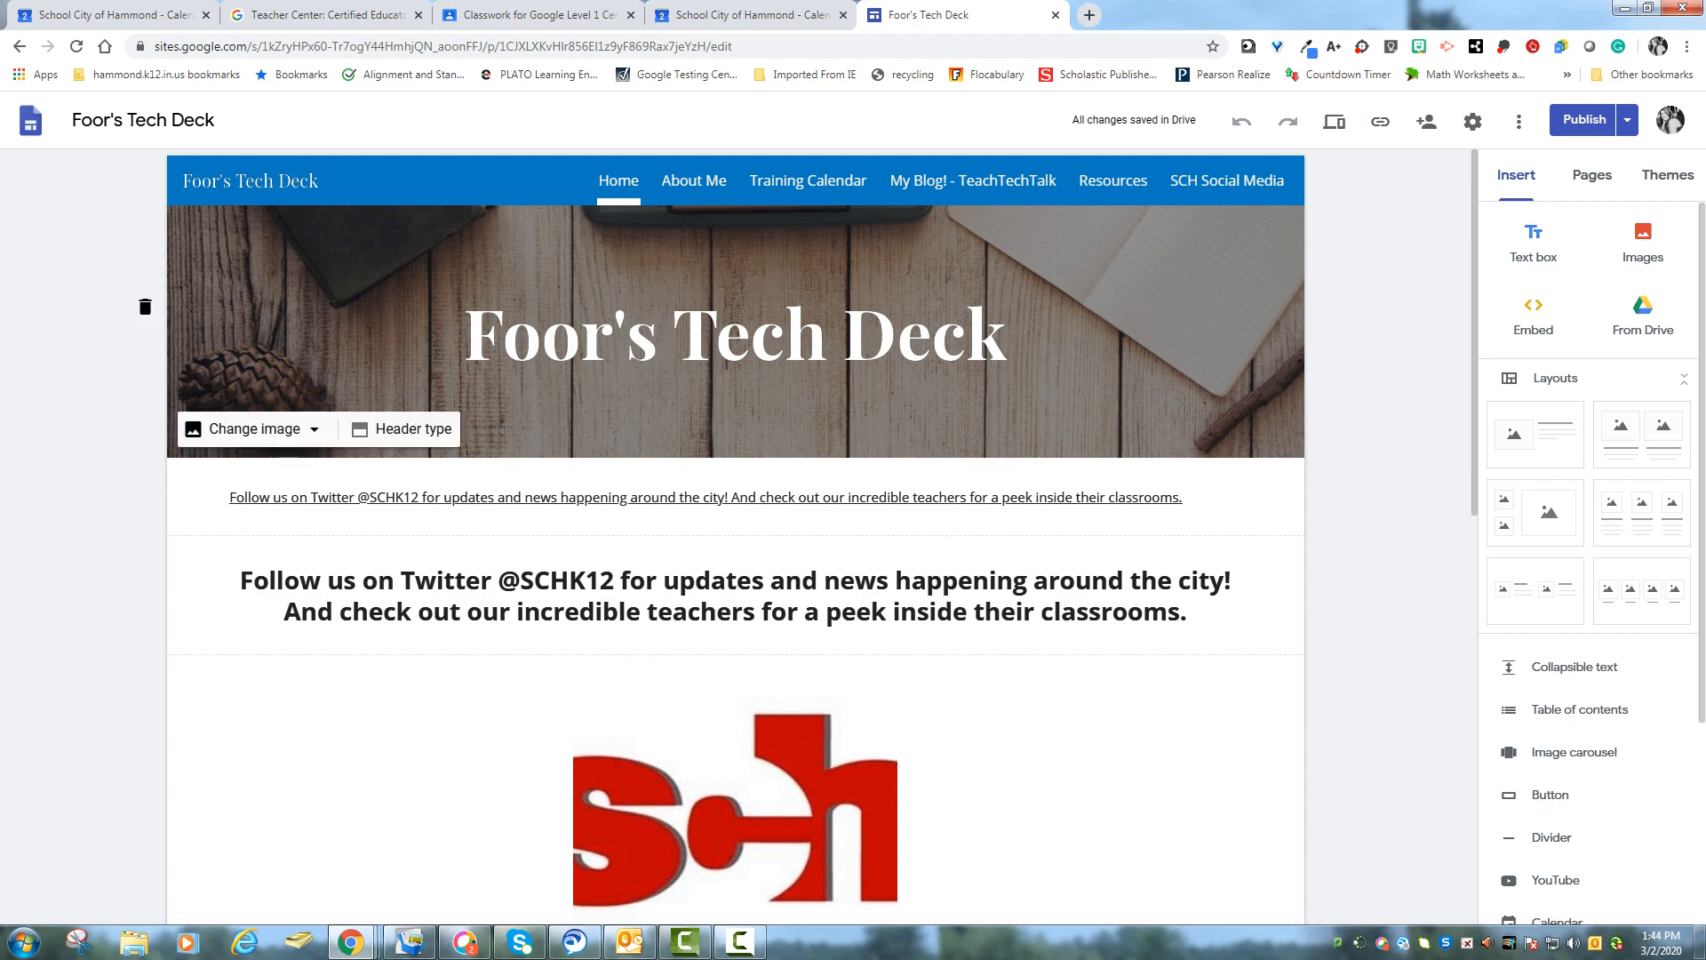
scroll(736, 533, down, 9)
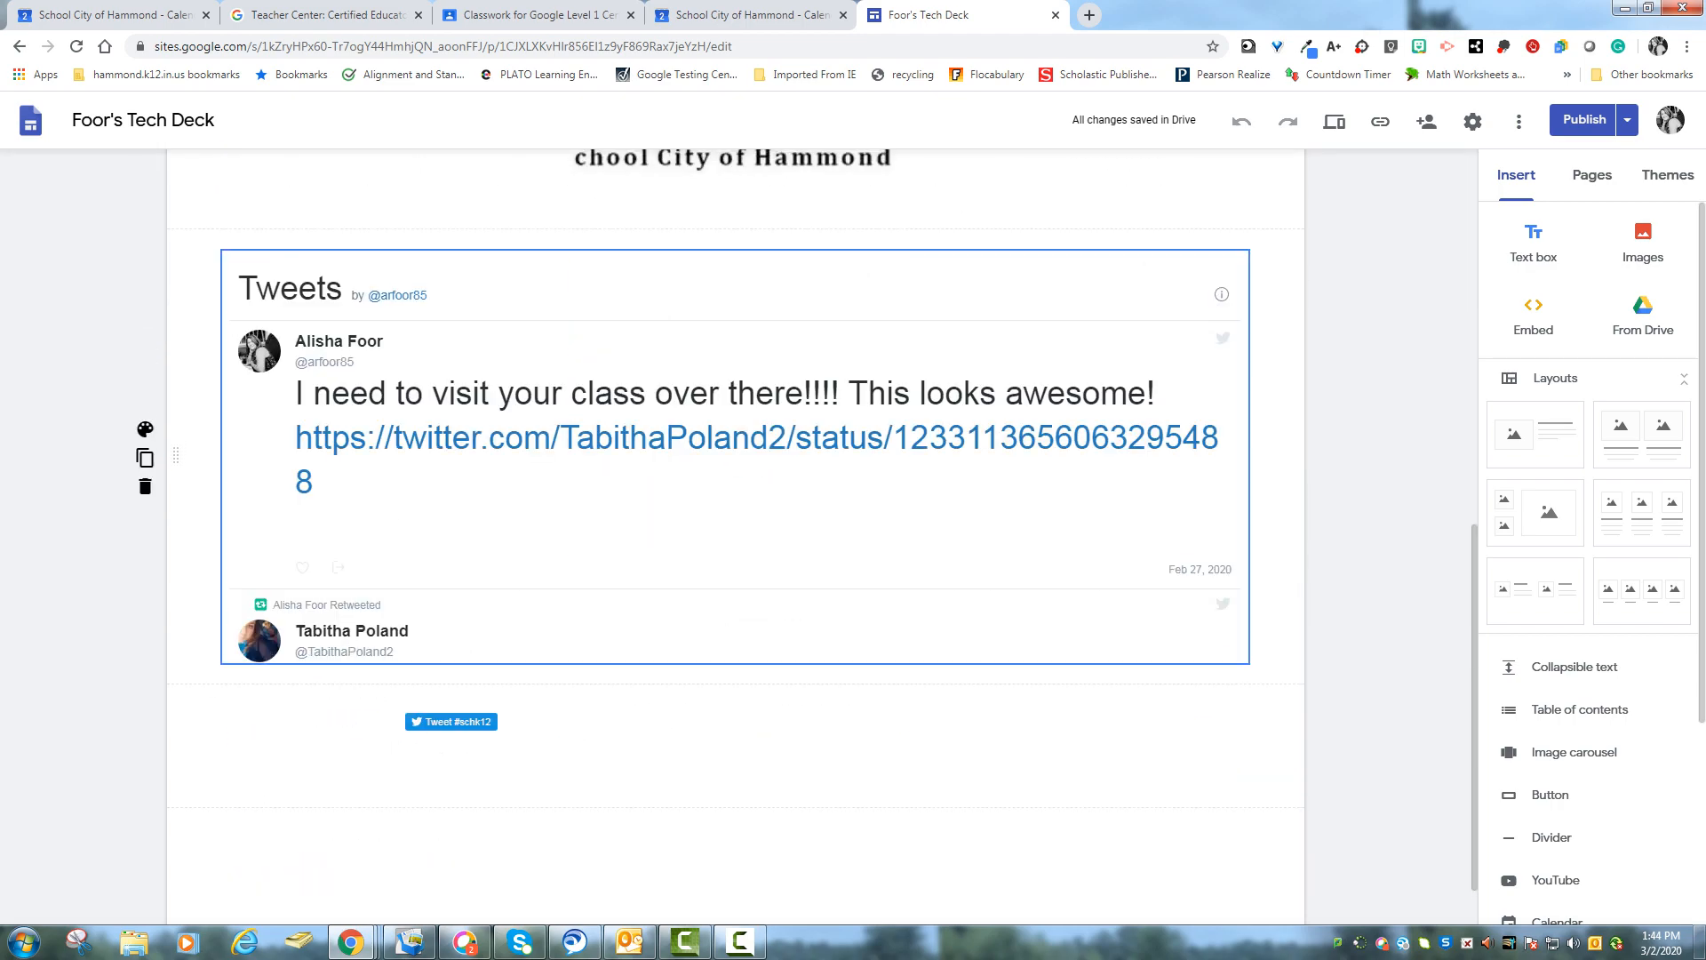
scroll(736, 533, up, 10)
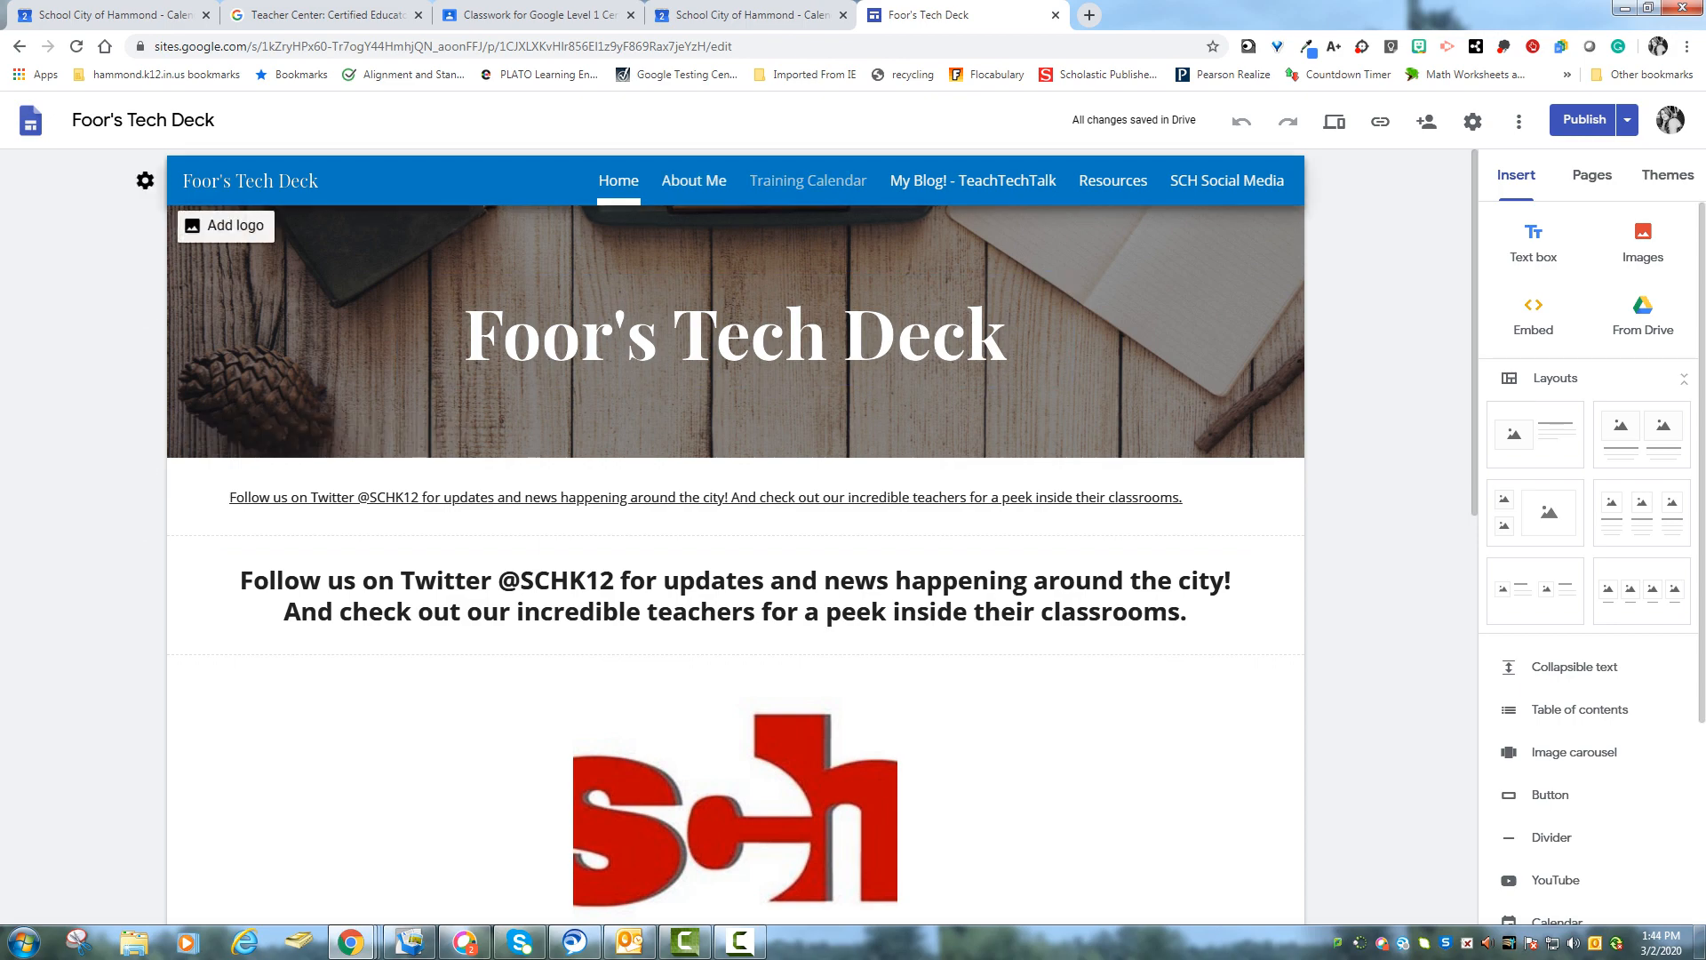
- Browse the example site's pages, from About Me through SCH Social Media, to examine their layouts
click(695, 180)
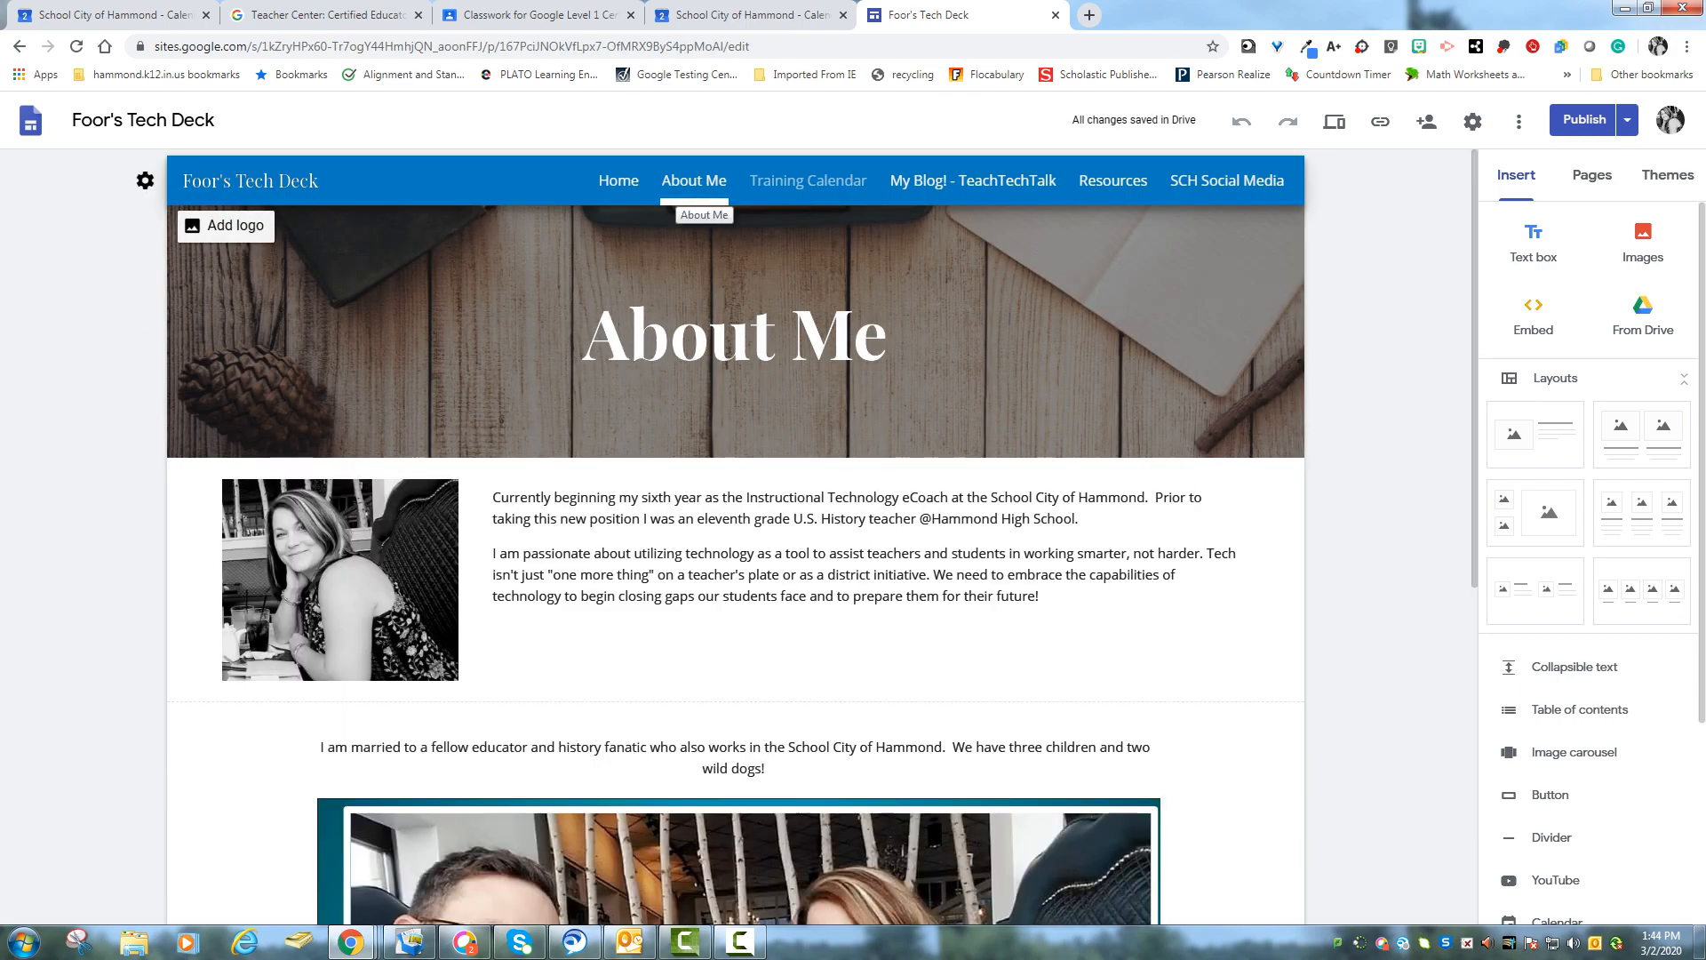
click(808, 187)
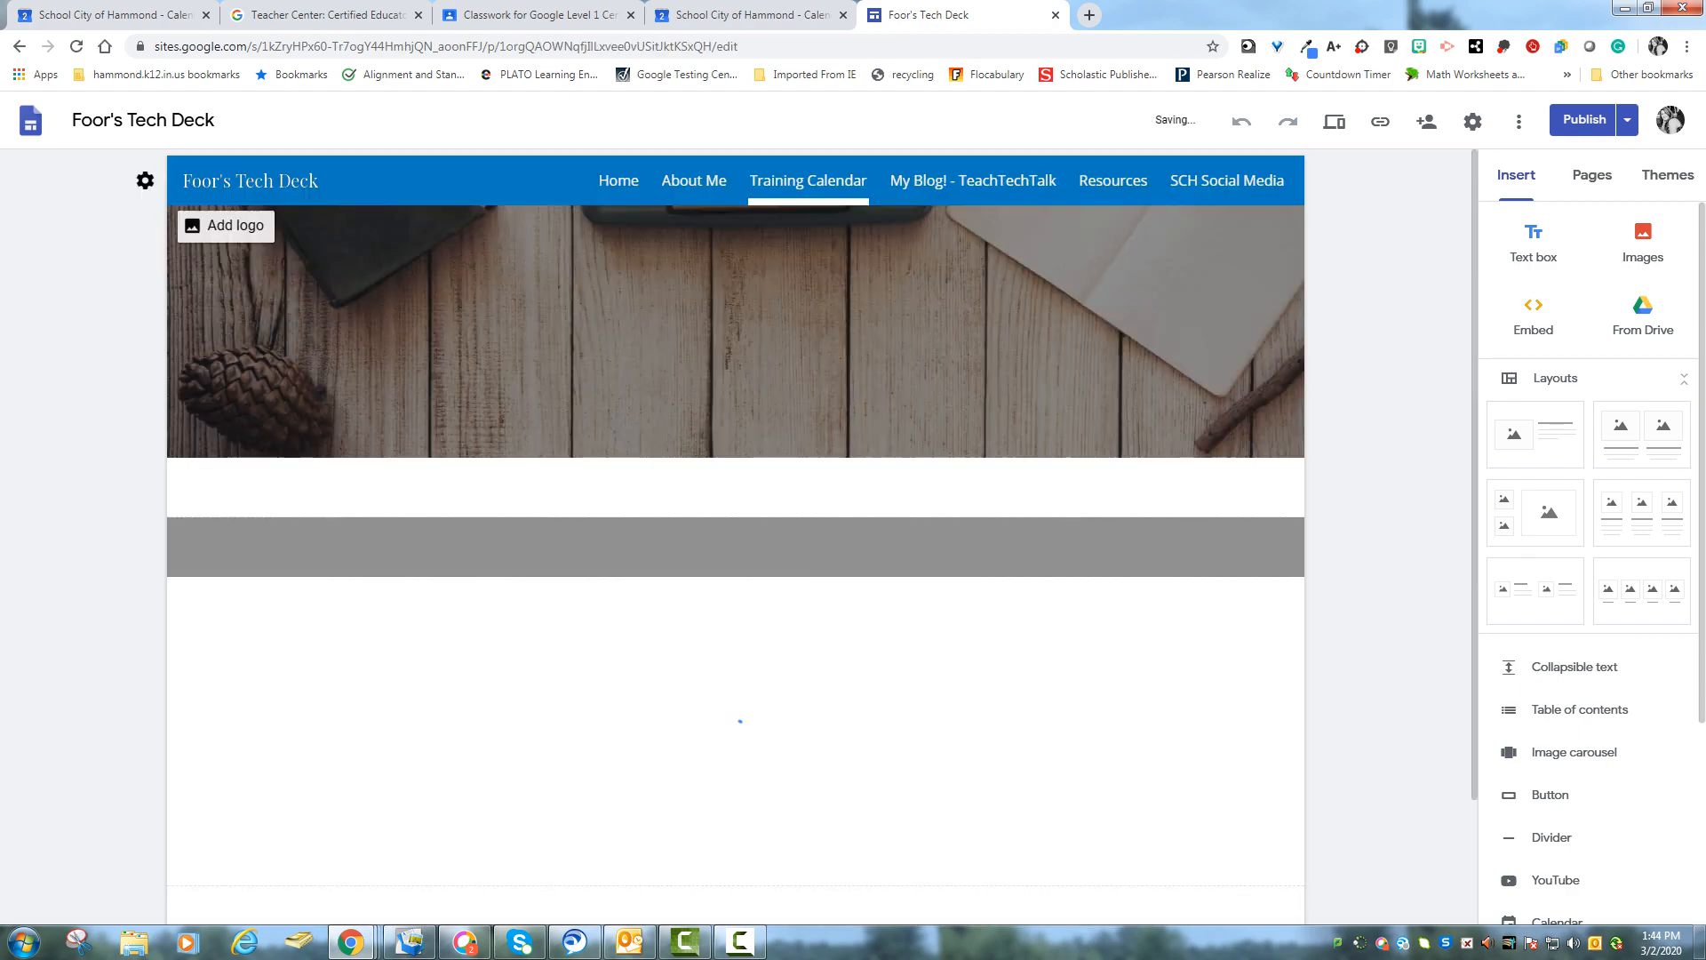
scroll(736, 533, down, 3)
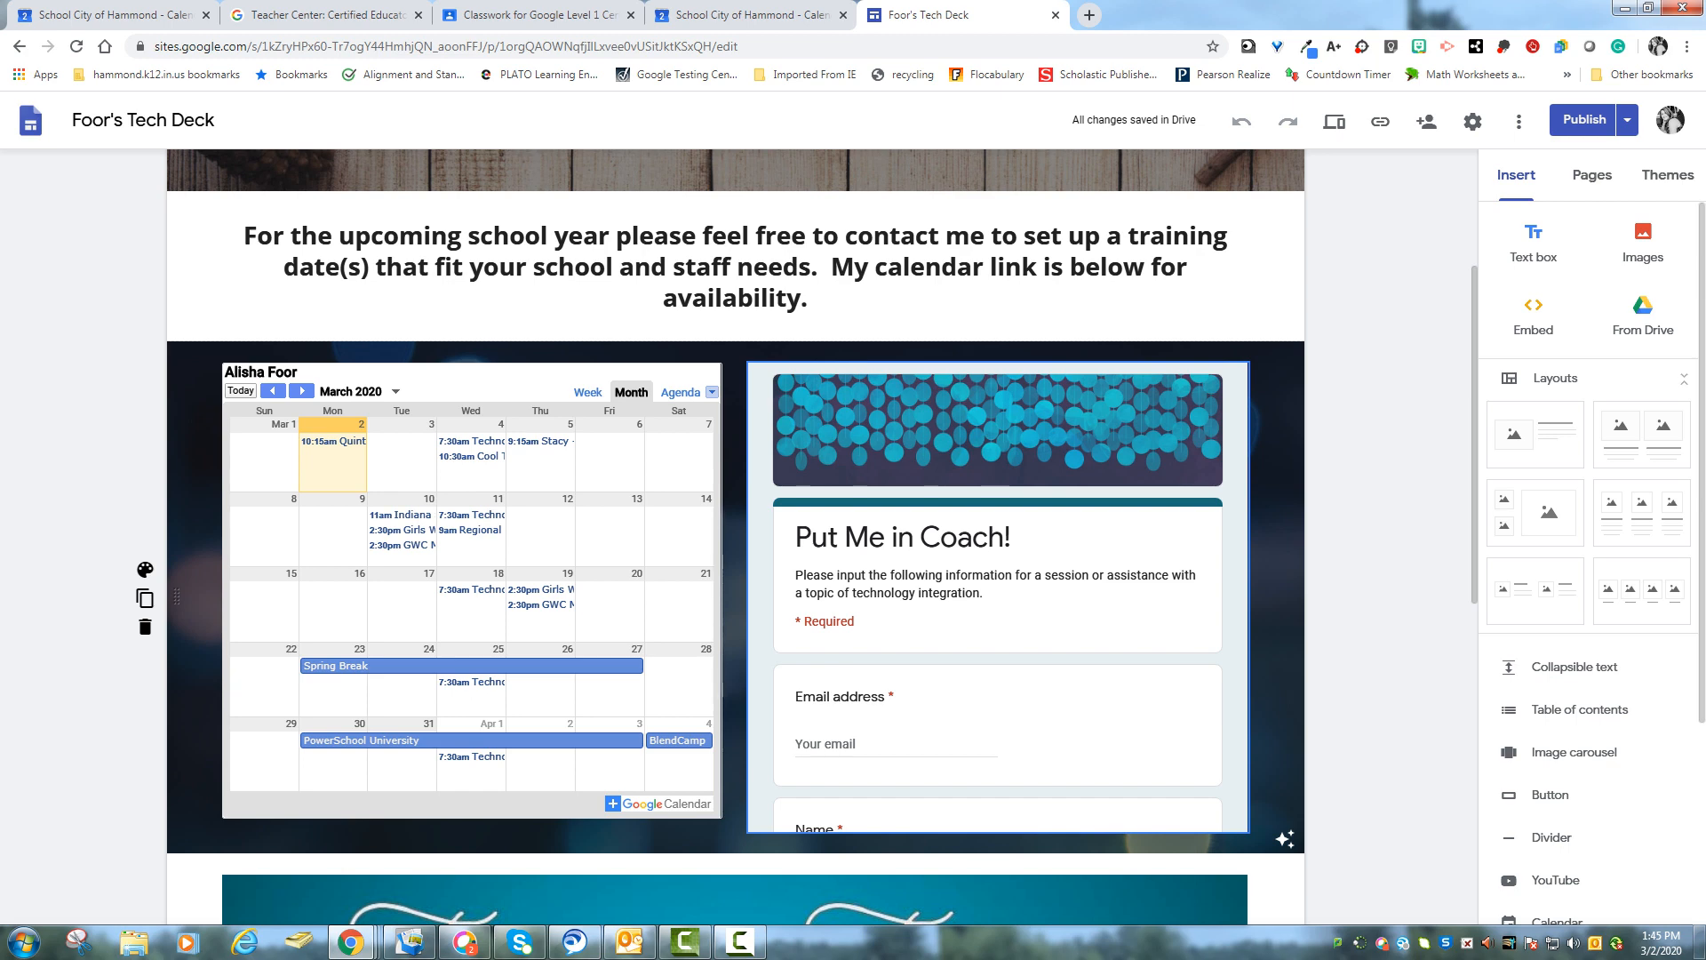
scroll(736, 533, up, 3)
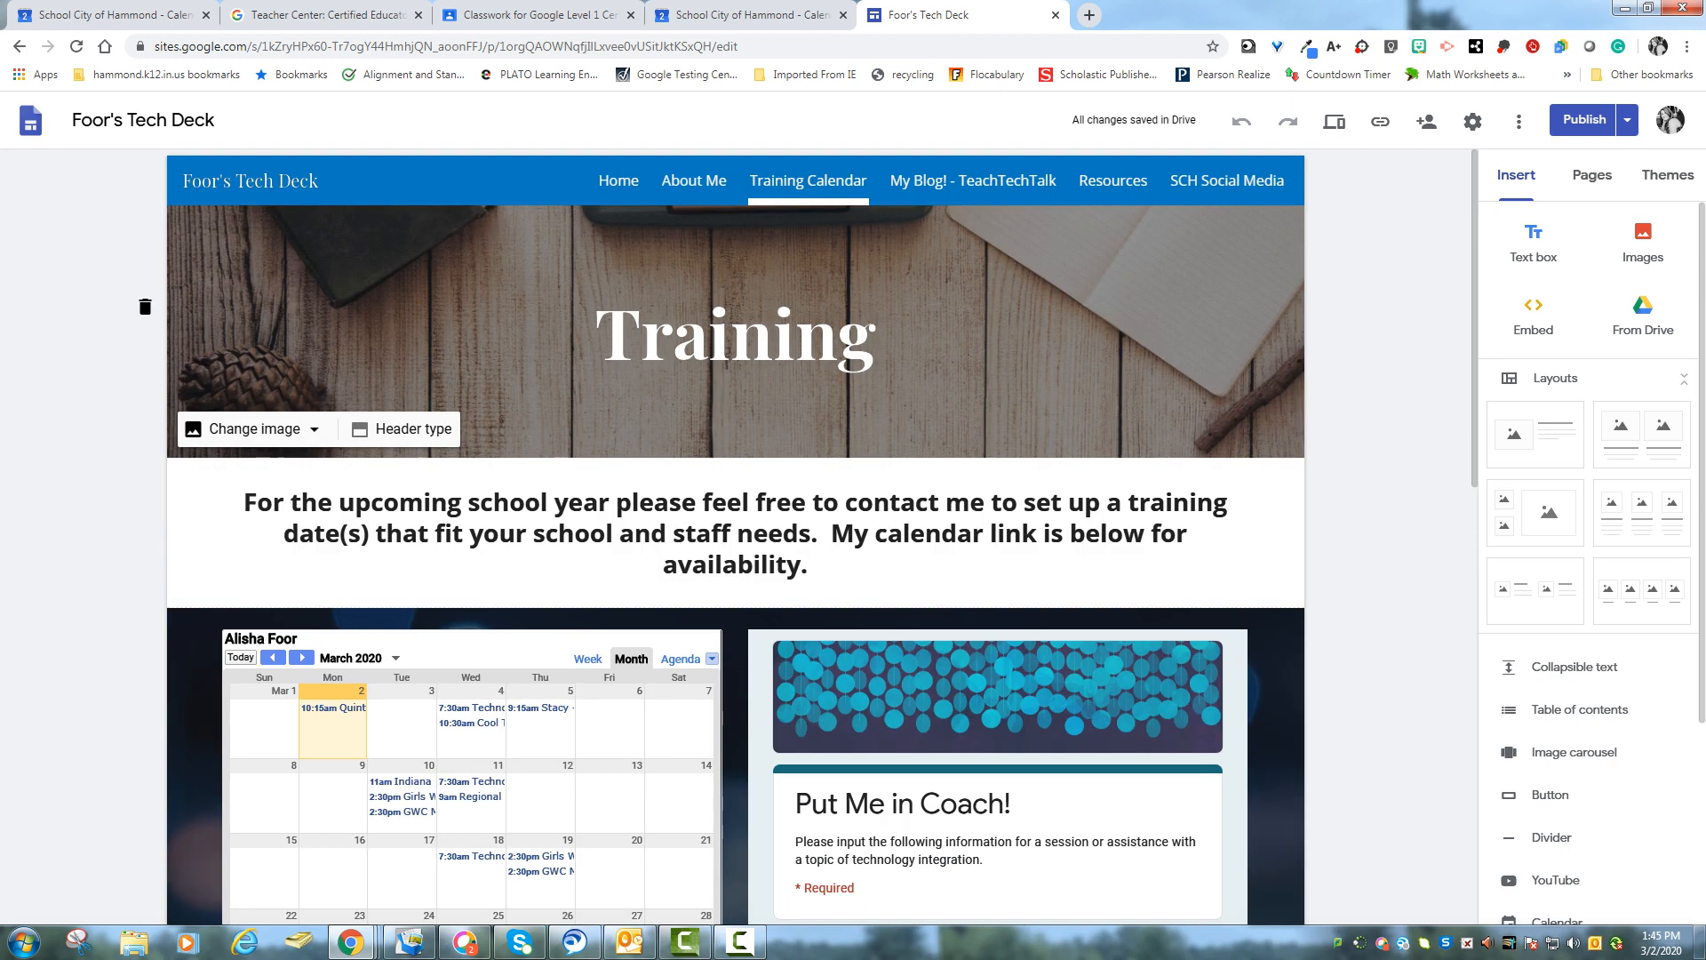
click(974, 180)
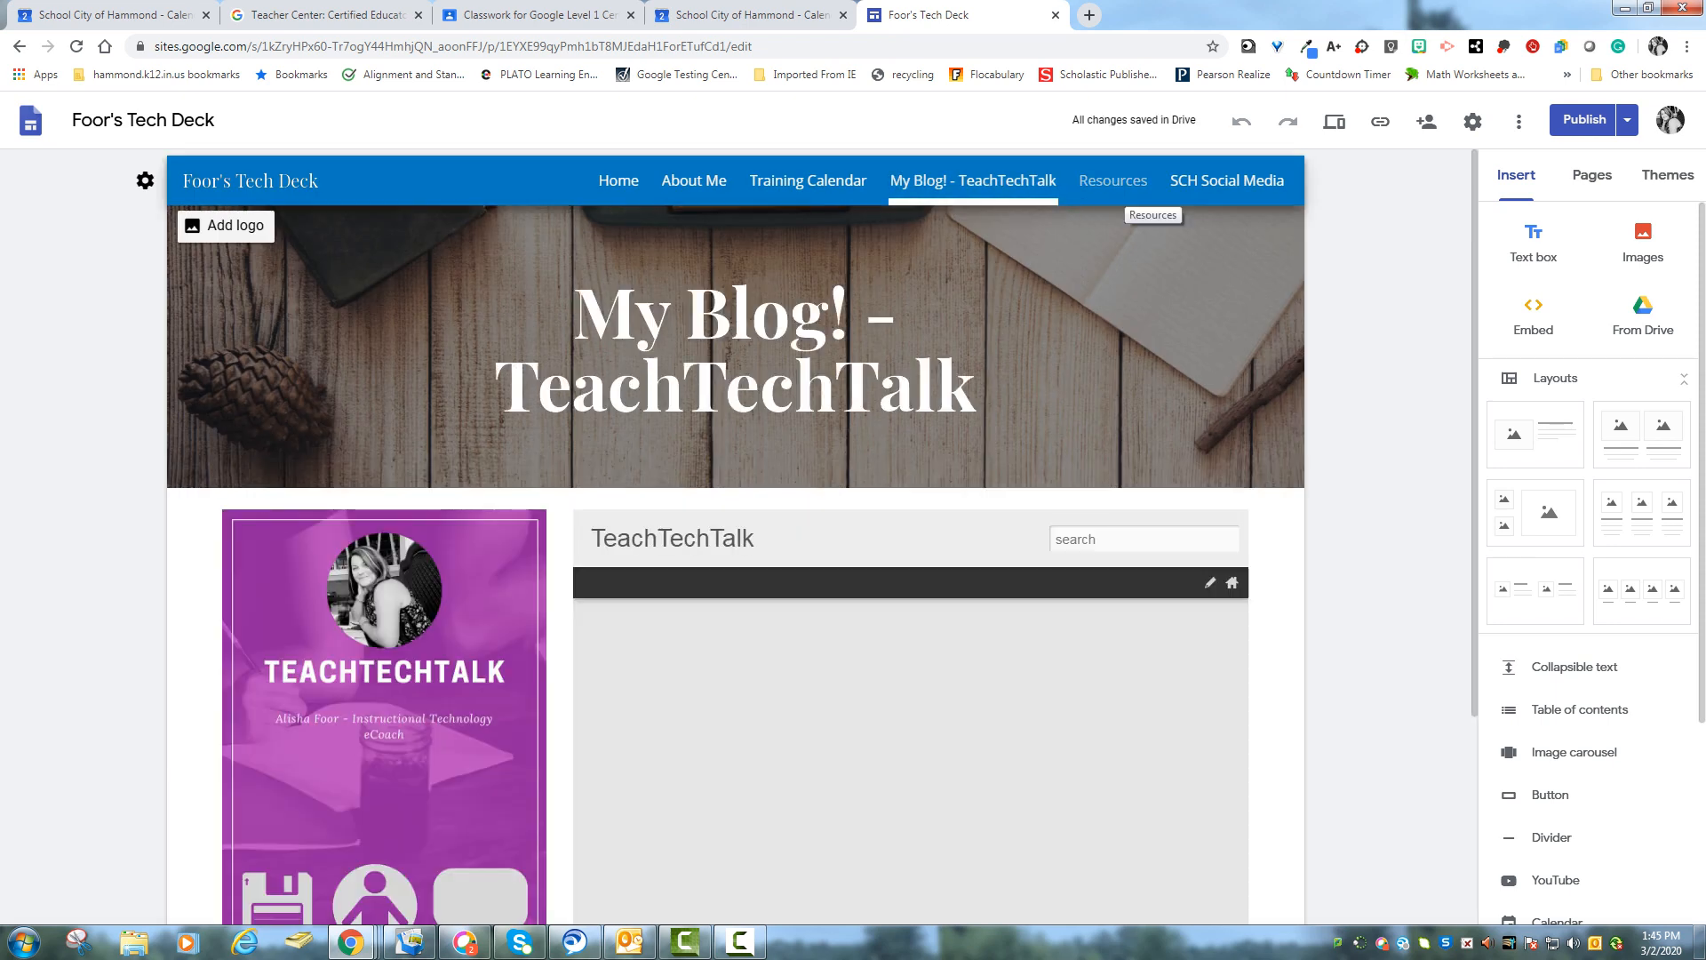
click(1114, 182)
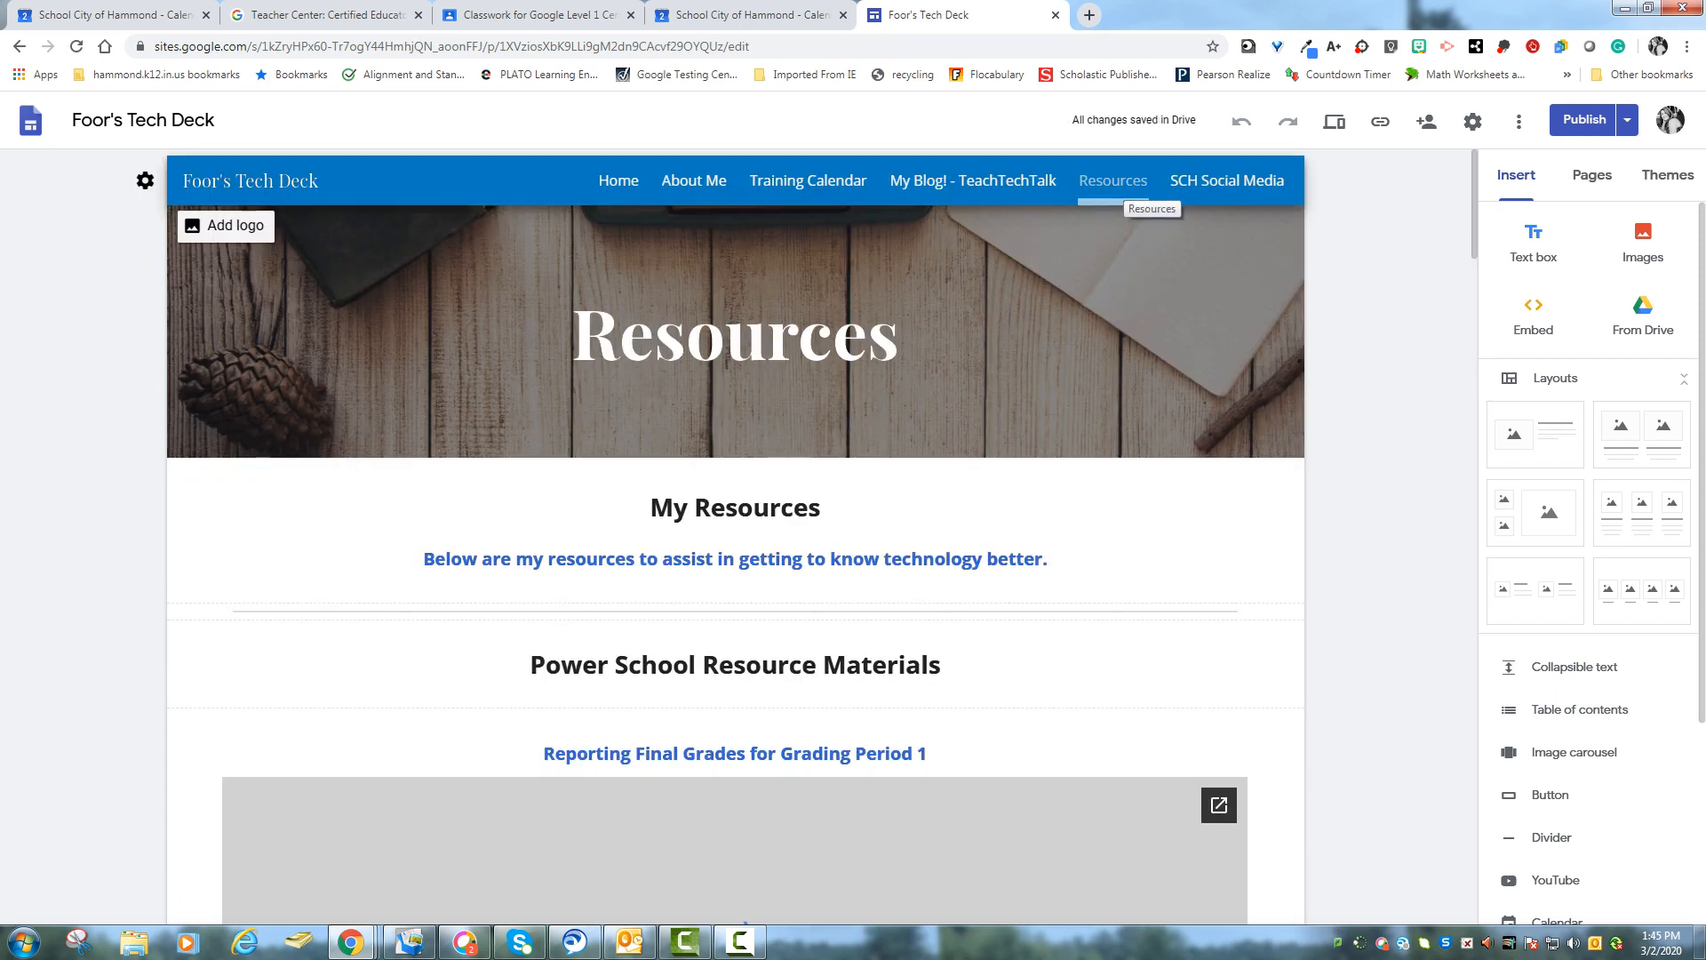
click(1113, 182)
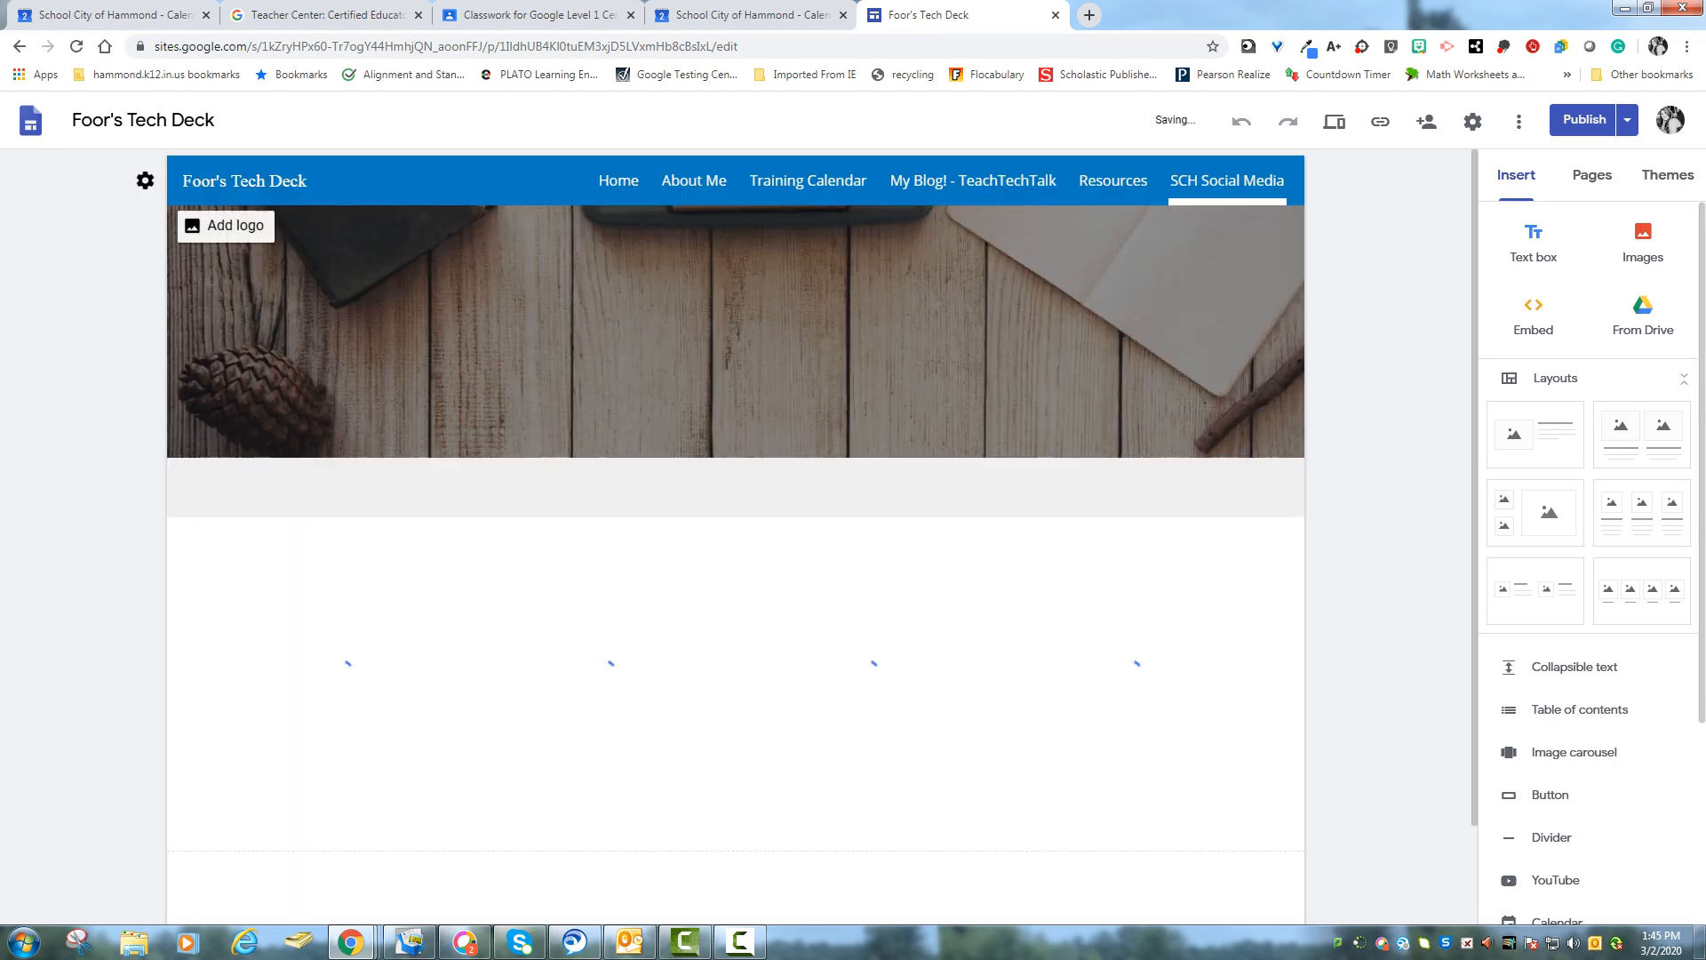
scroll(1129, 569, down, 2)
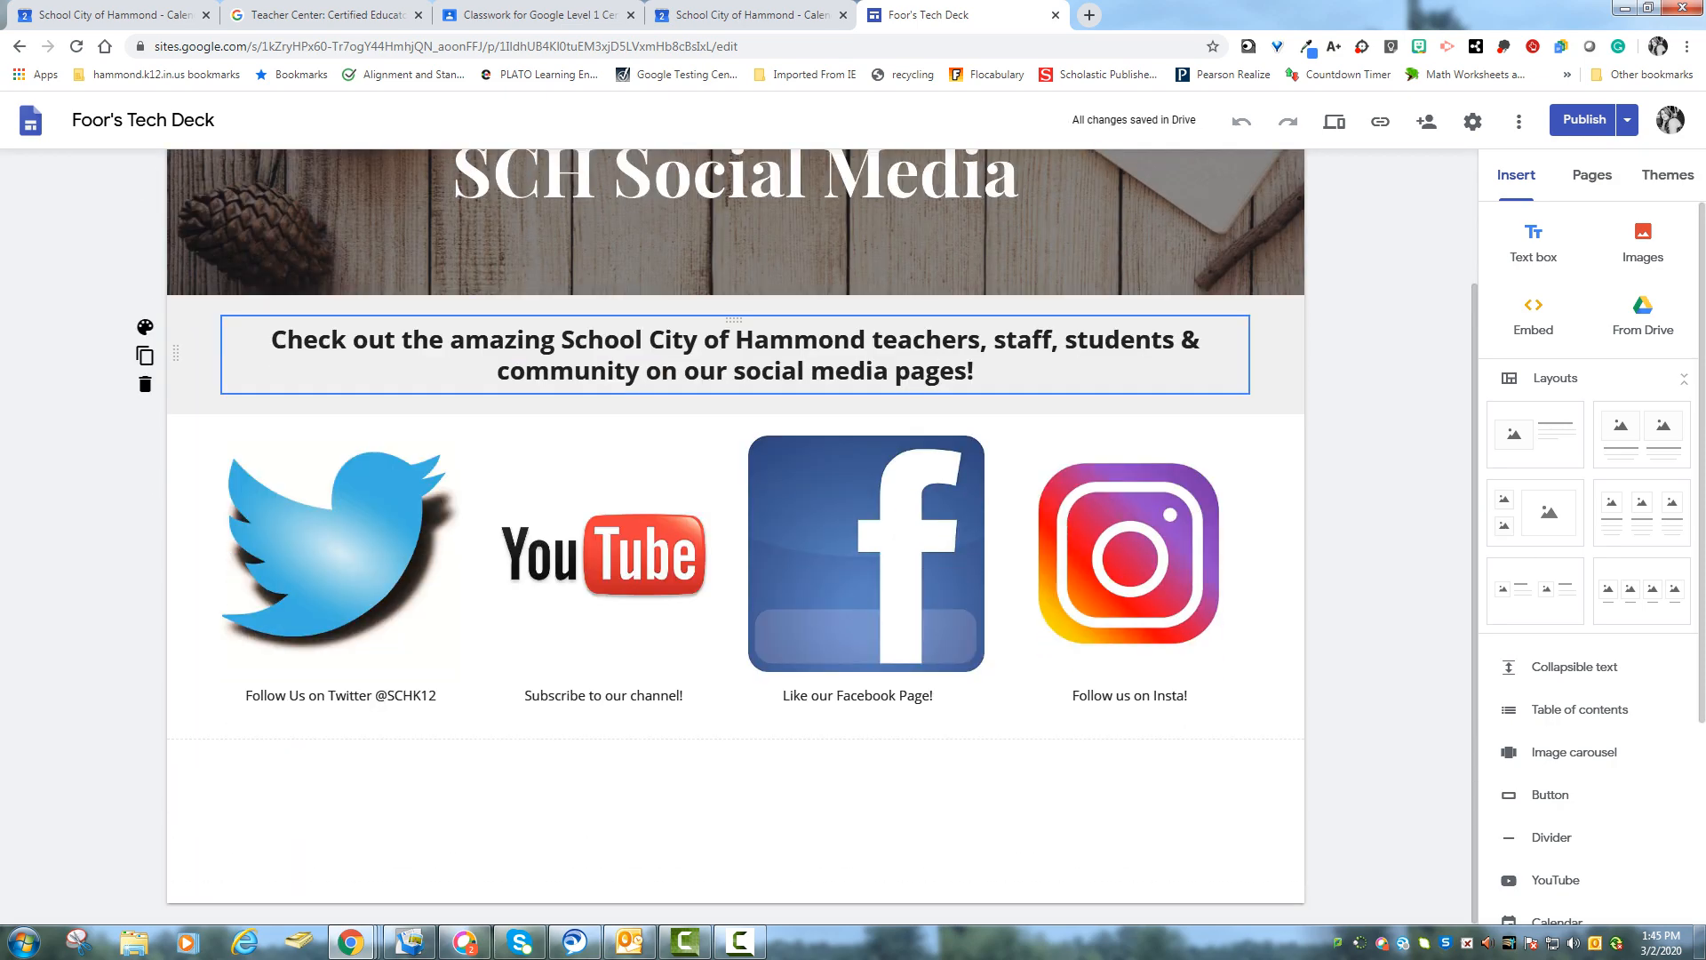
scroll(1129, 569, up, 2)
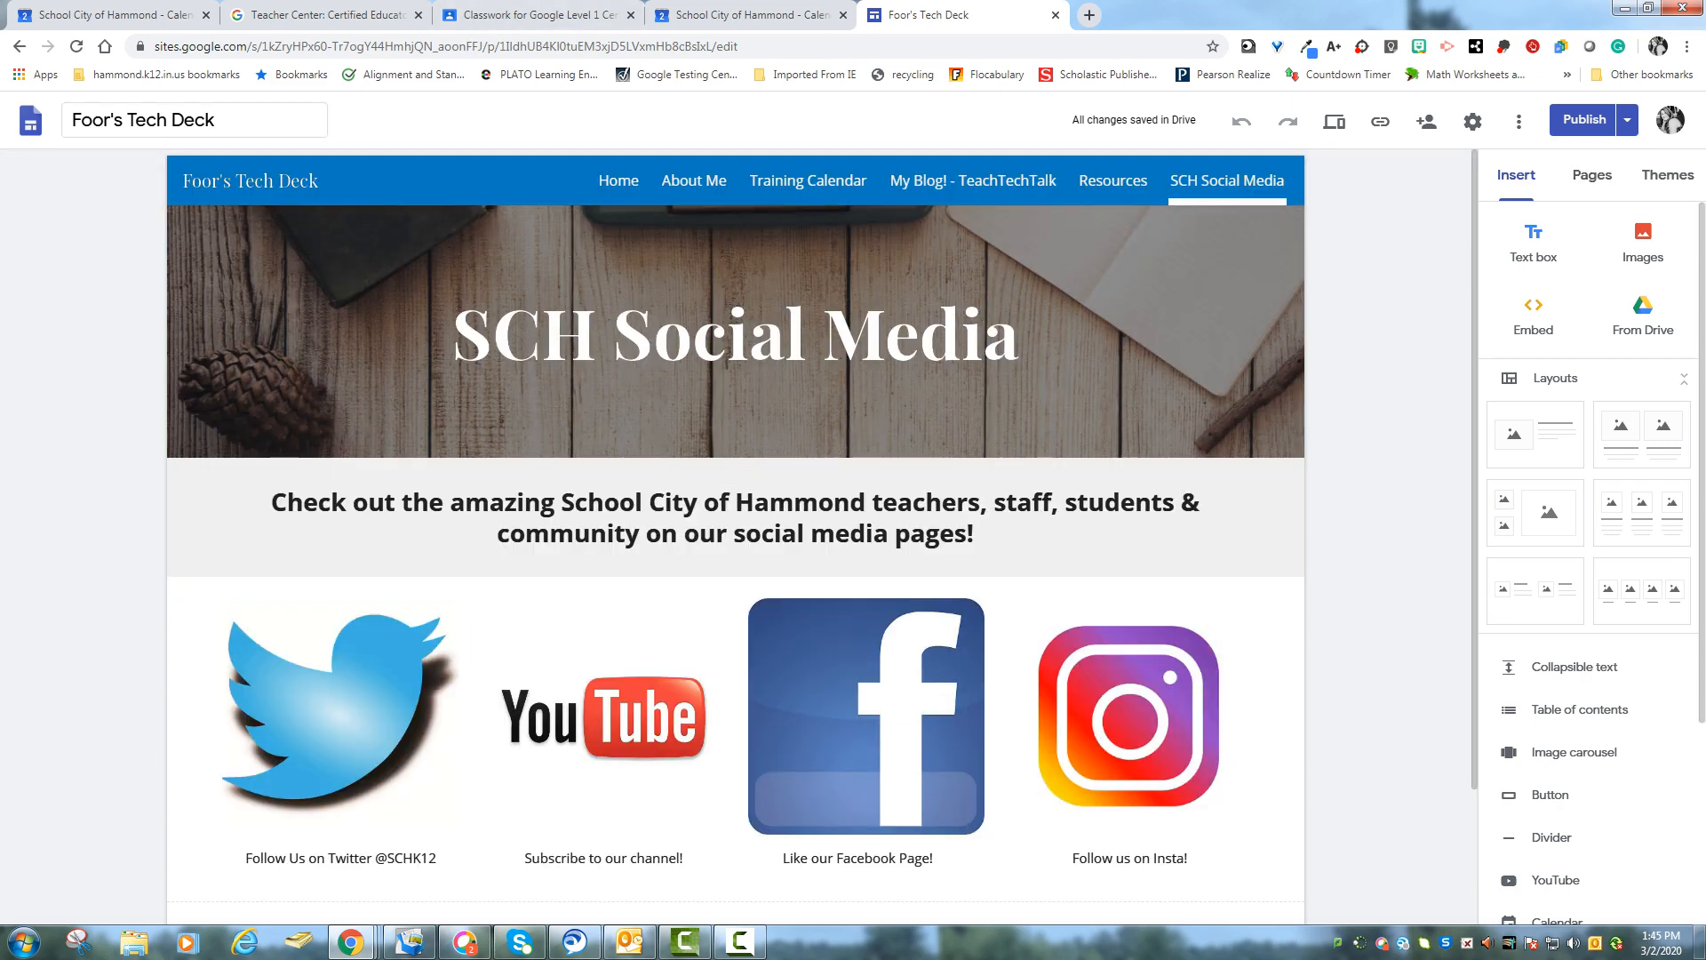
- Return to the Sites home and create a new blank site
click(30, 120)
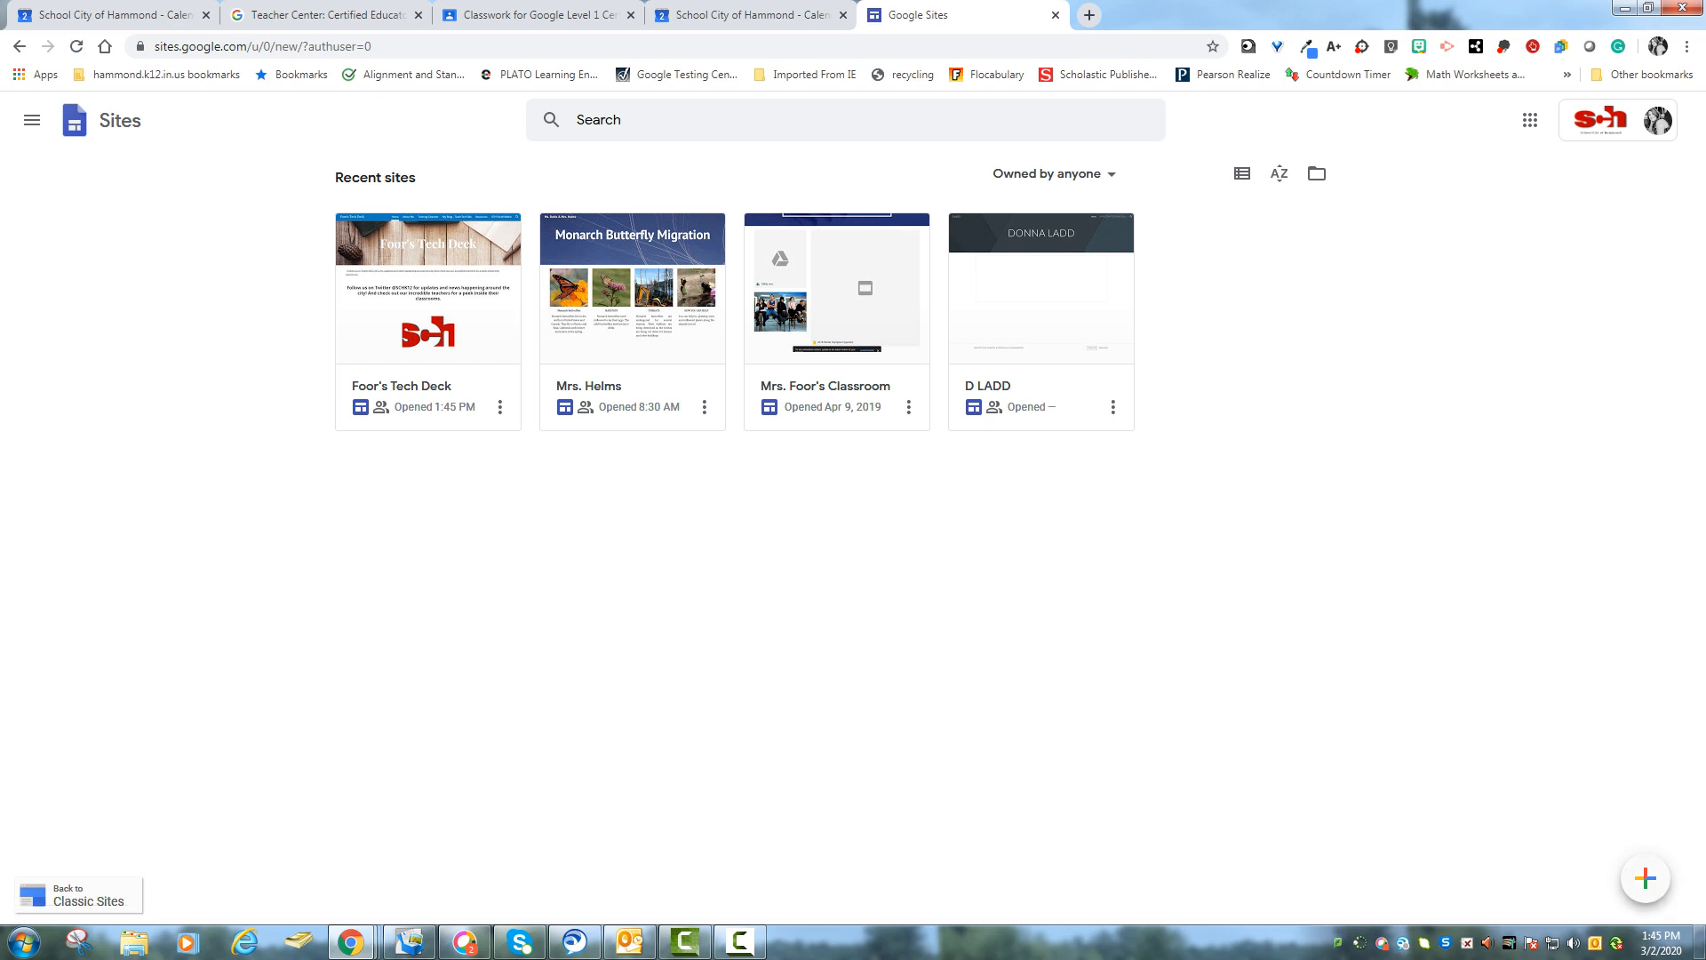
click(1645, 878)
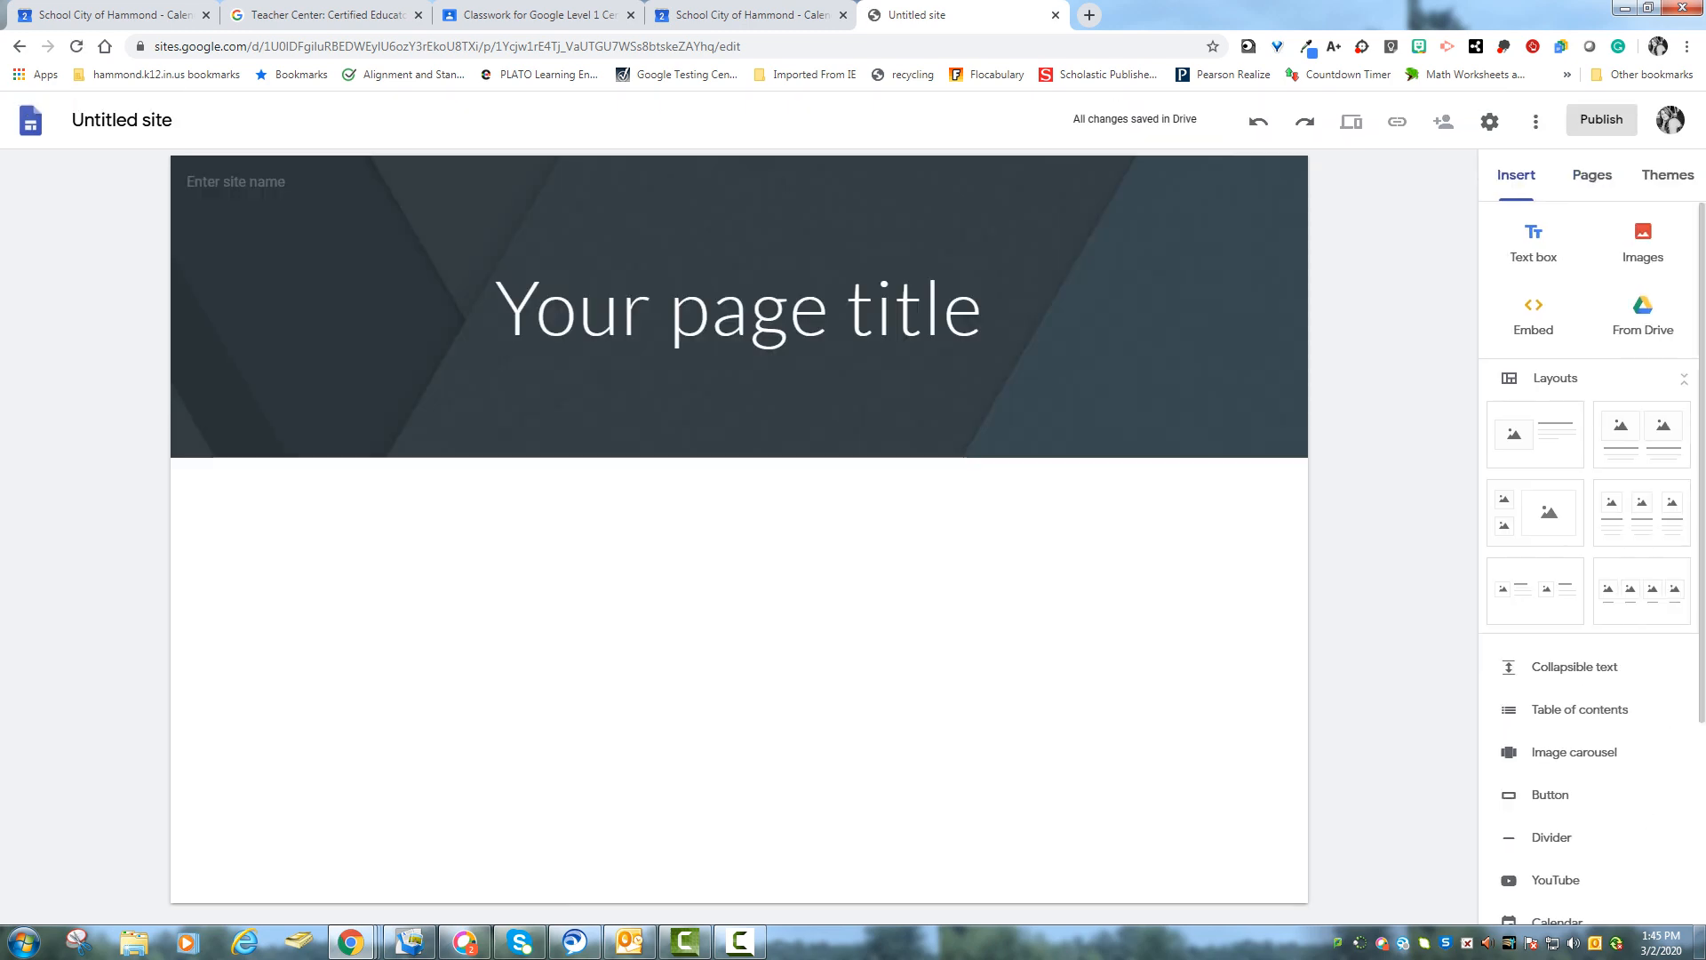
- Replace the placeholder page title with Google Level 1 Certification
click(924, 308)
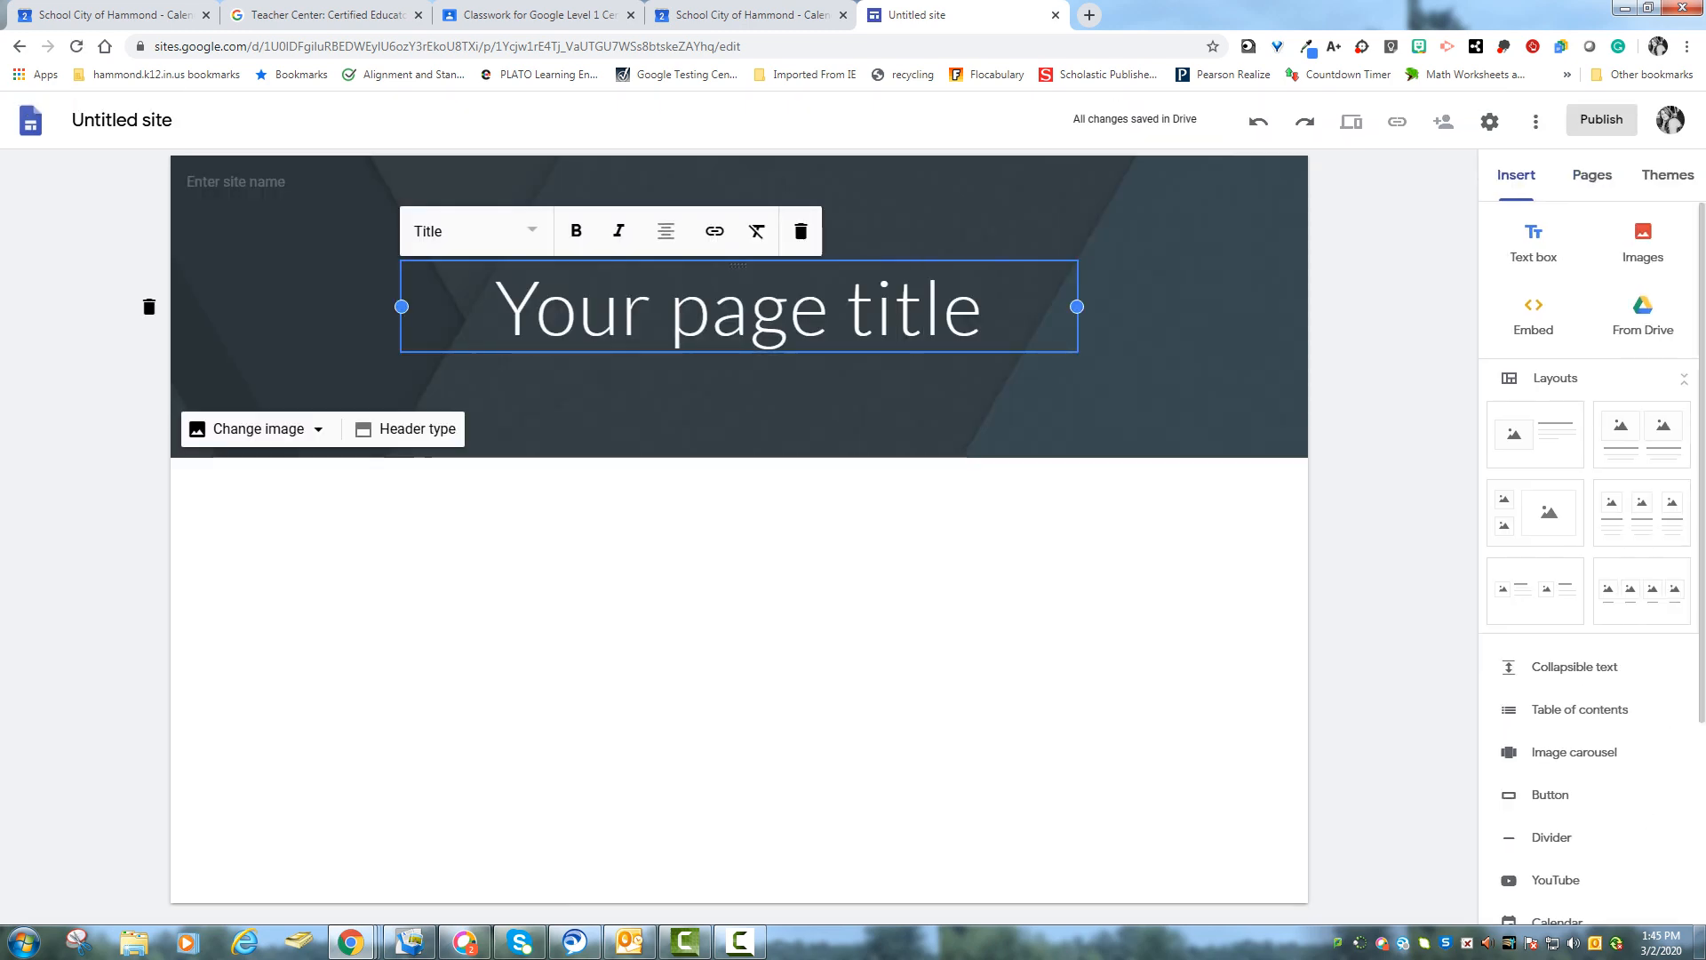
drag(983, 307, 495, 307)
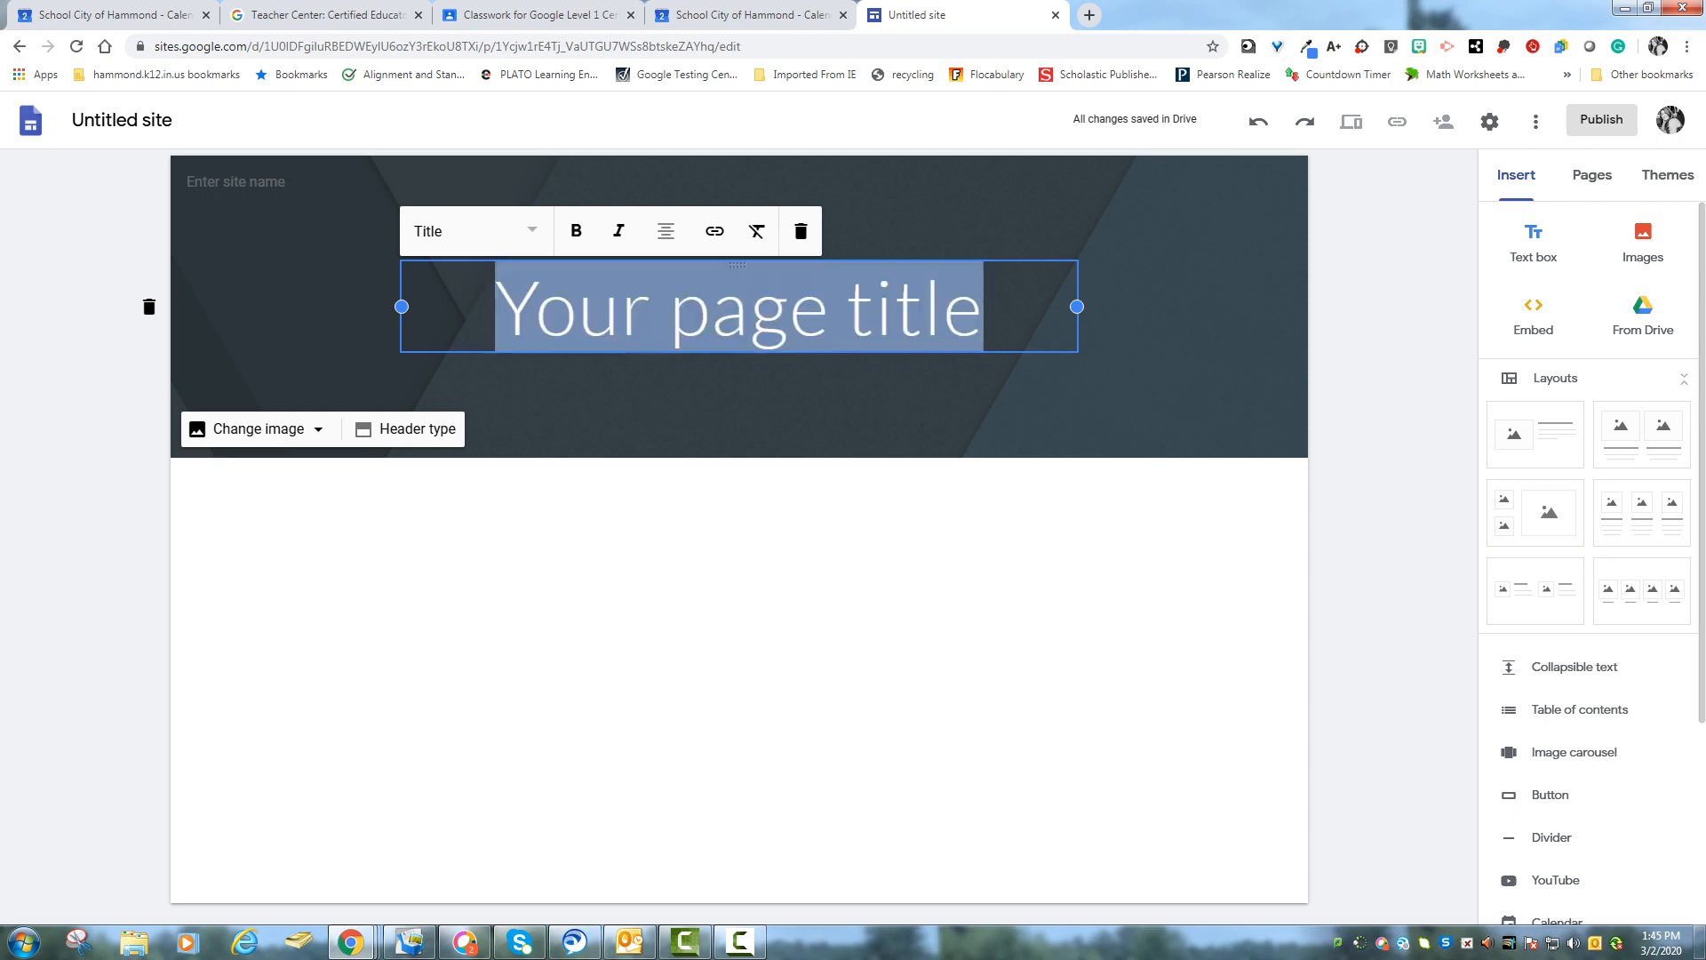
text(Google L)
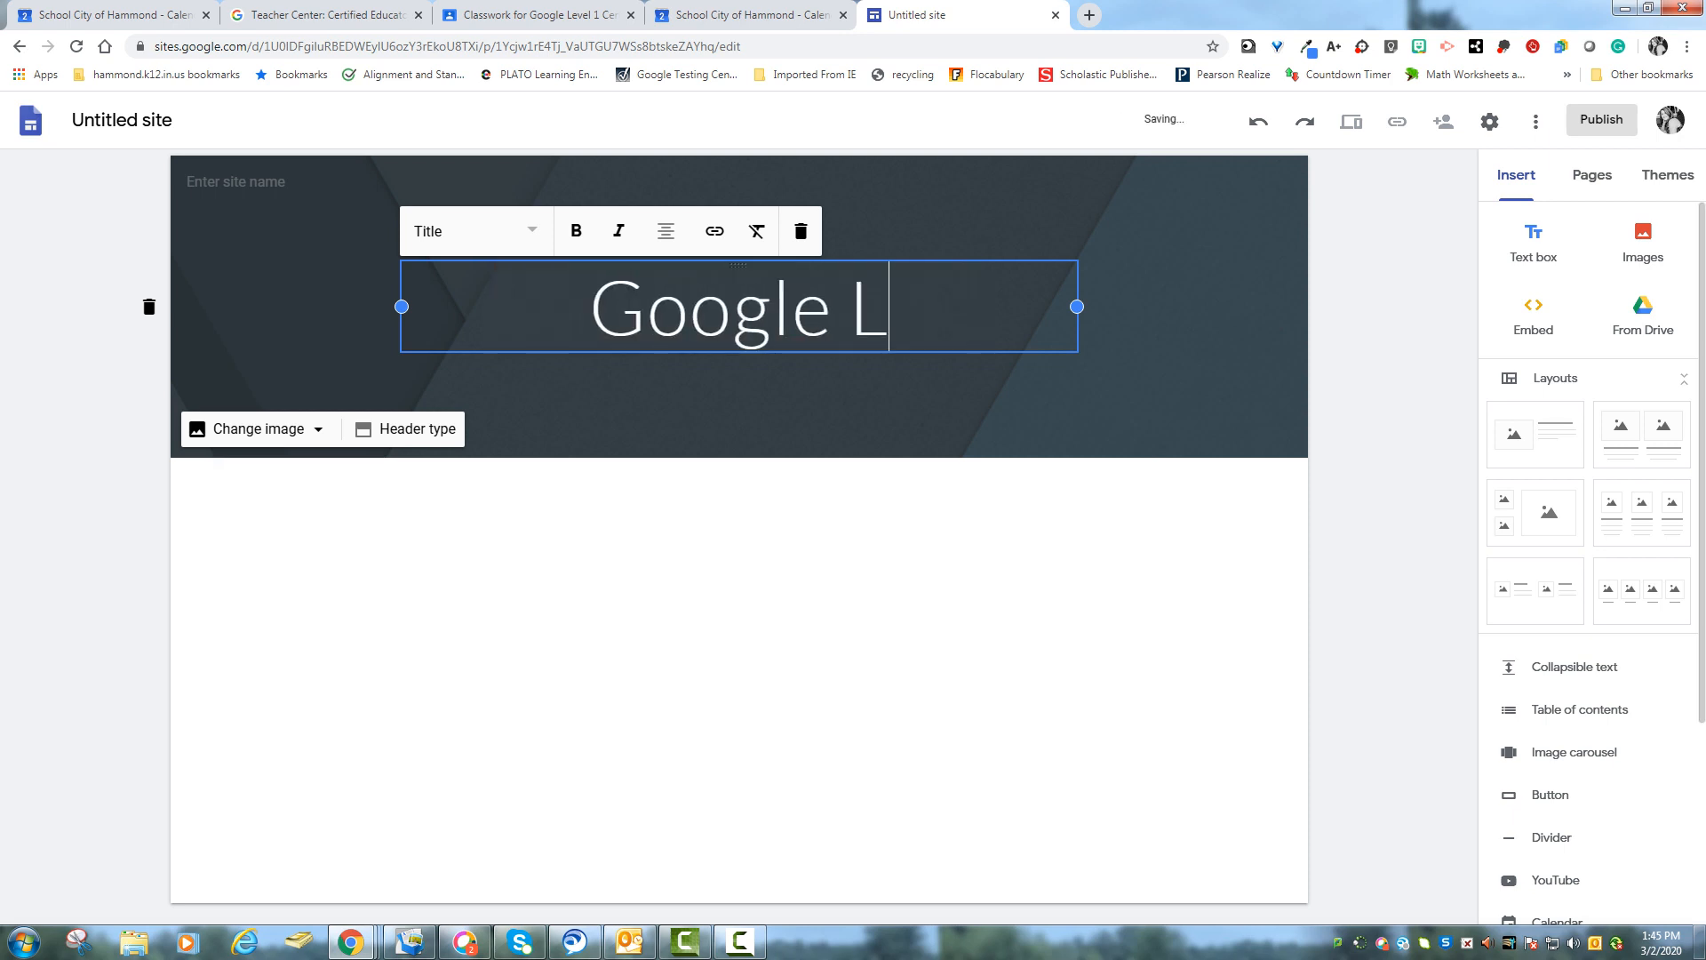
text(eve On)
key(BackSpace)
key(BackSpace)
key(BackSpace)
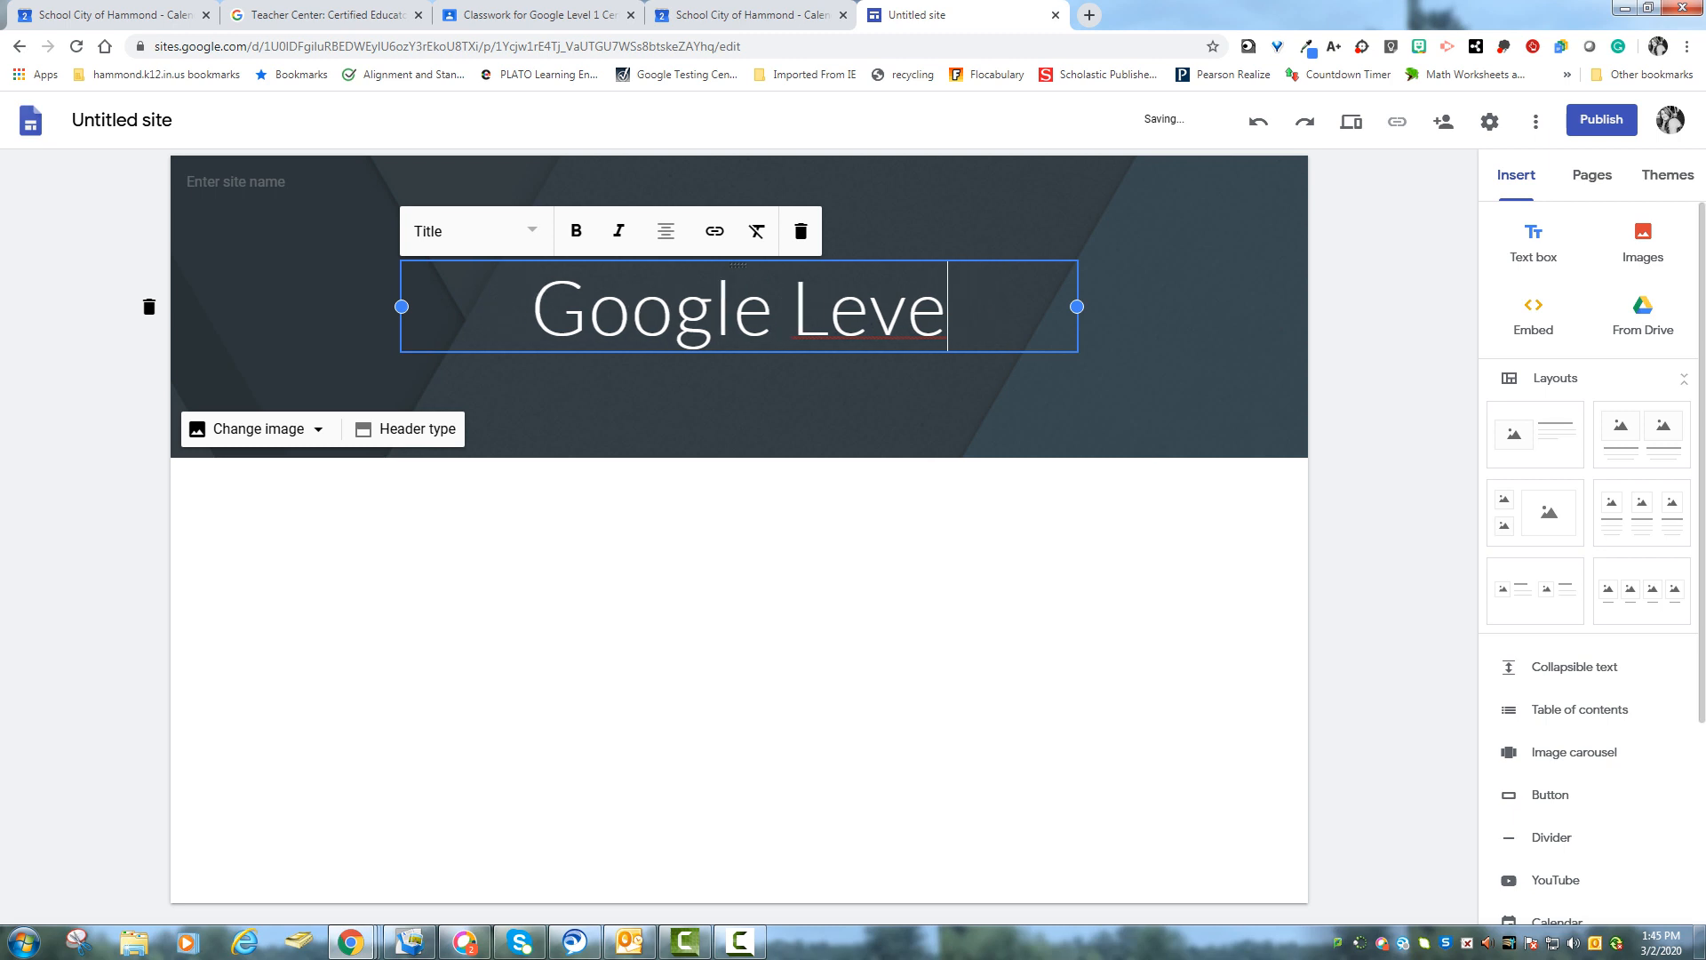
text(l 1 Cetiic)
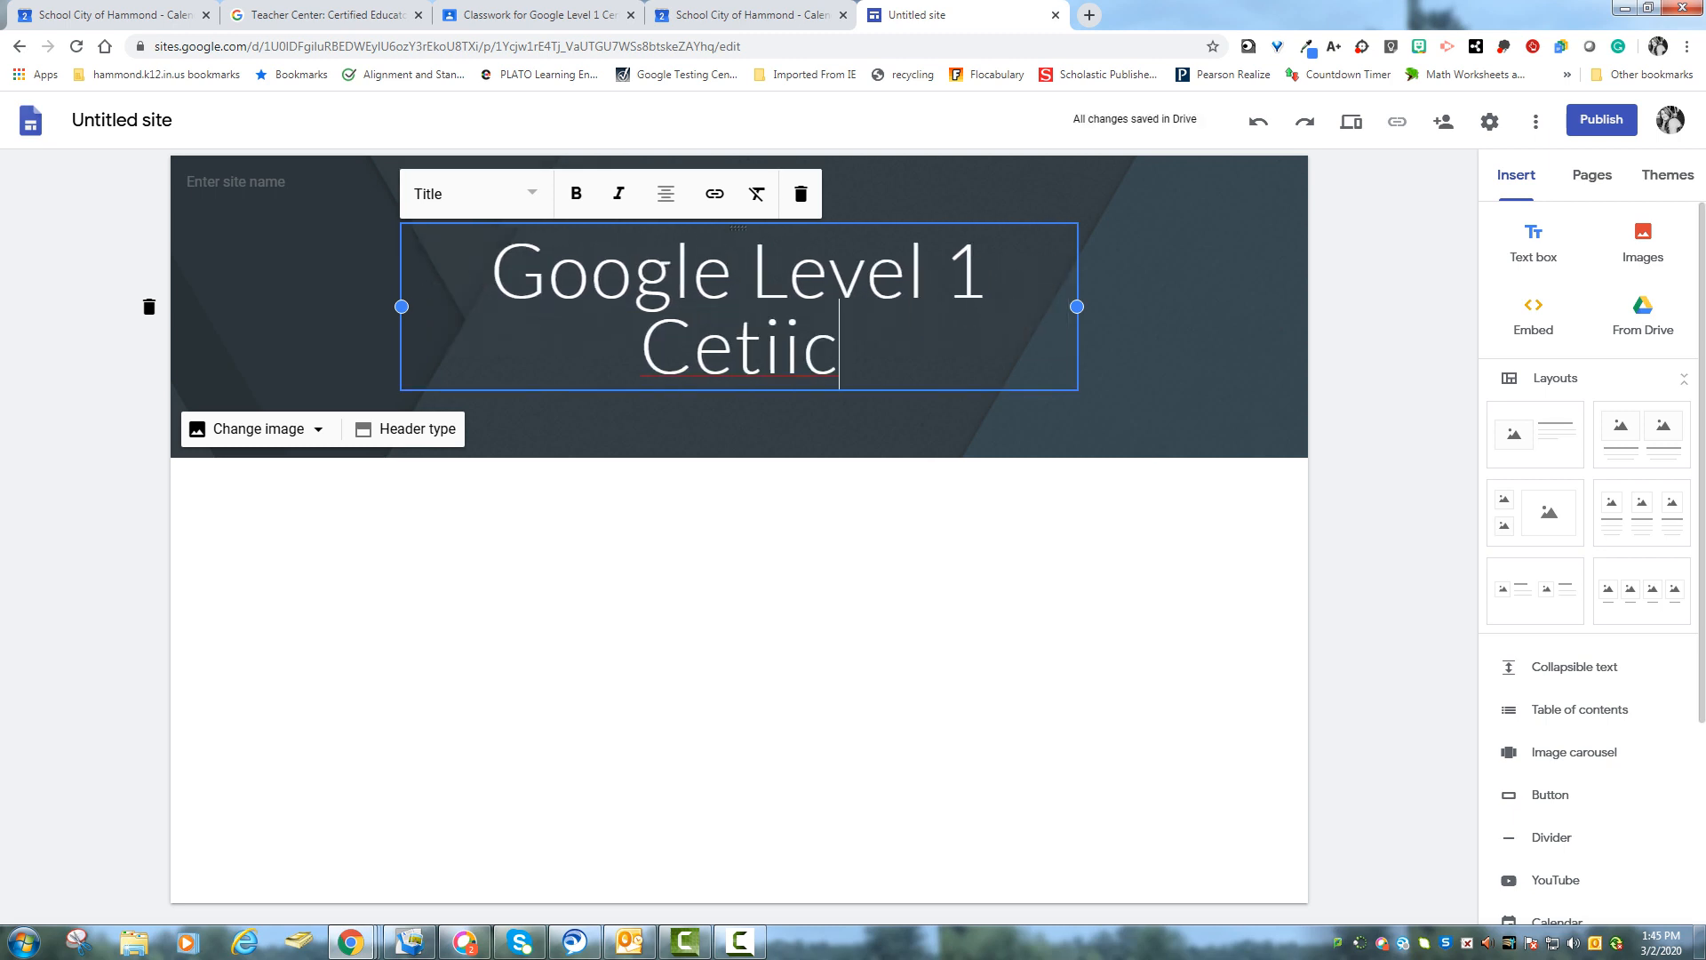
key(BackSpace)
key(BackSpace)
key(BackSpace)
key(BackSpace)
text(rtification)
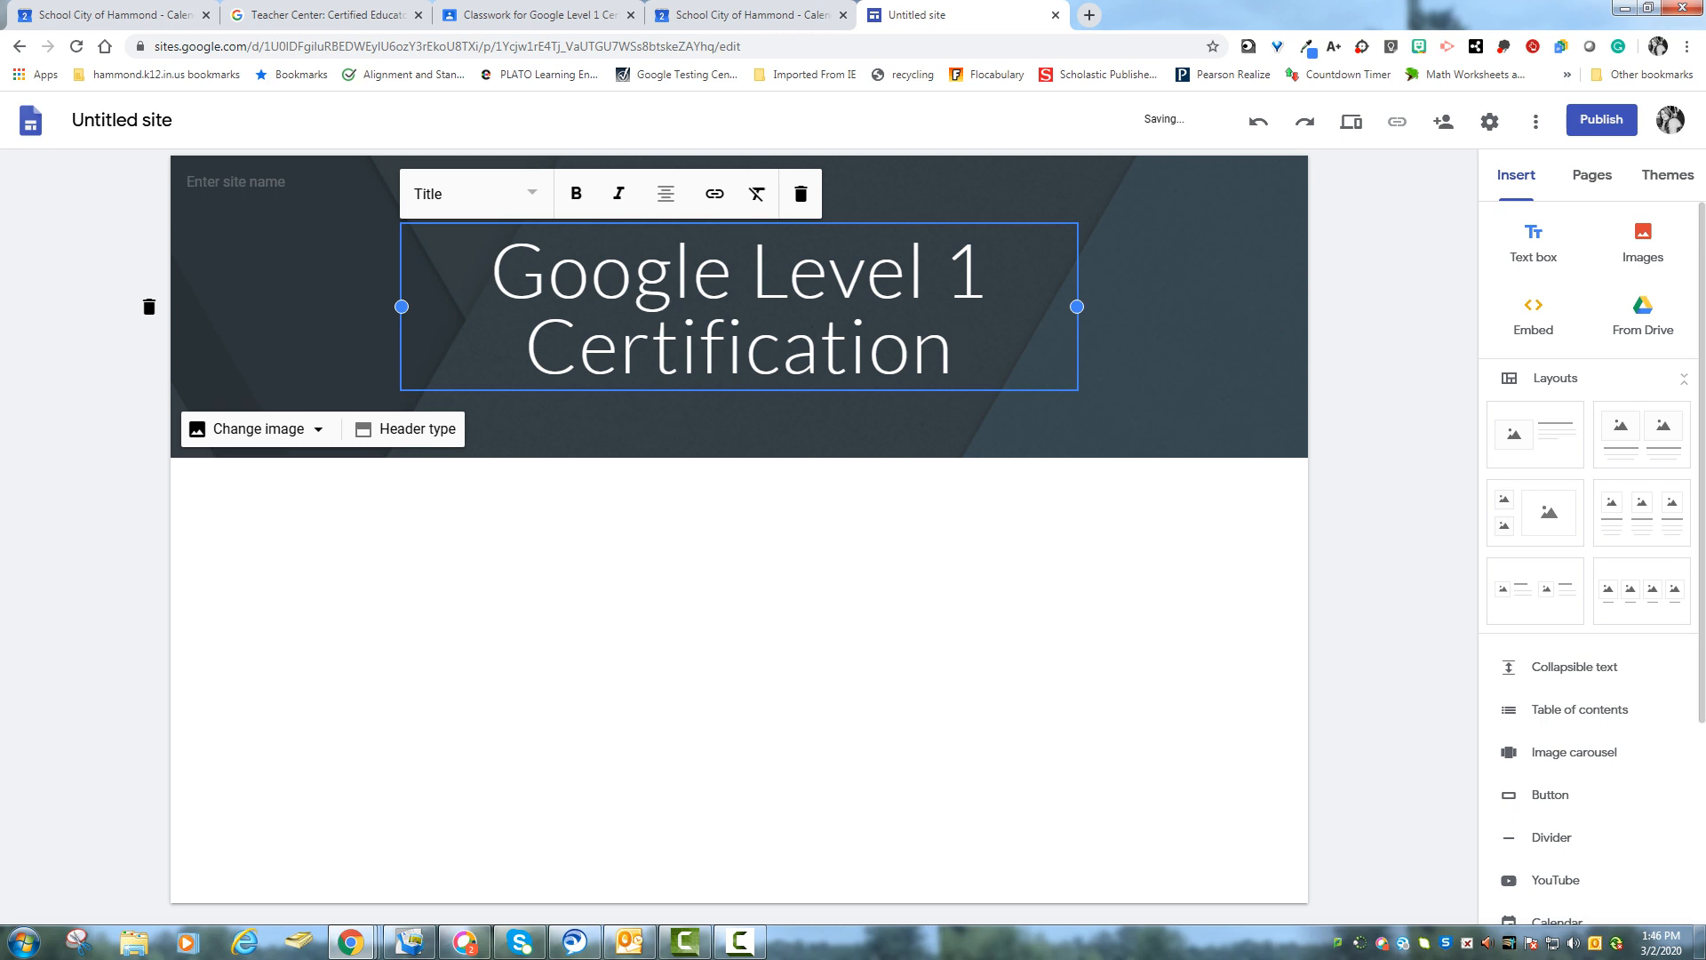
- Widen the title text box at both sides so the title fits on one line
drag(1077, 306, 1252, 307)
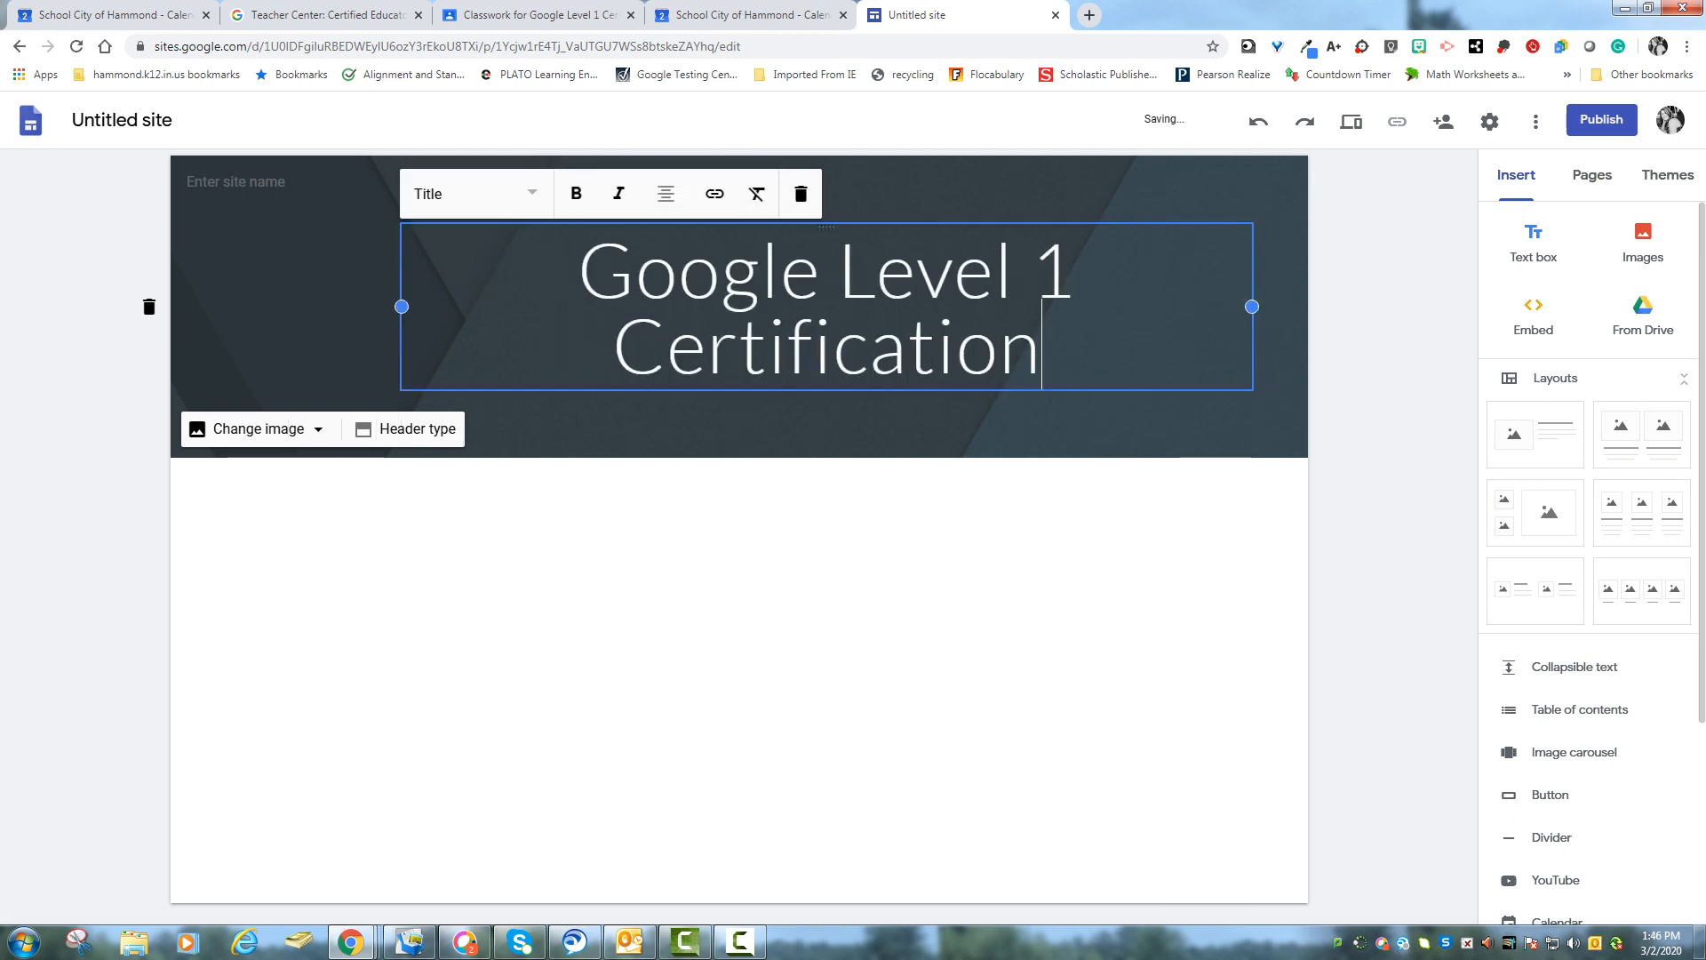
drag(402, 307, 226, 307)
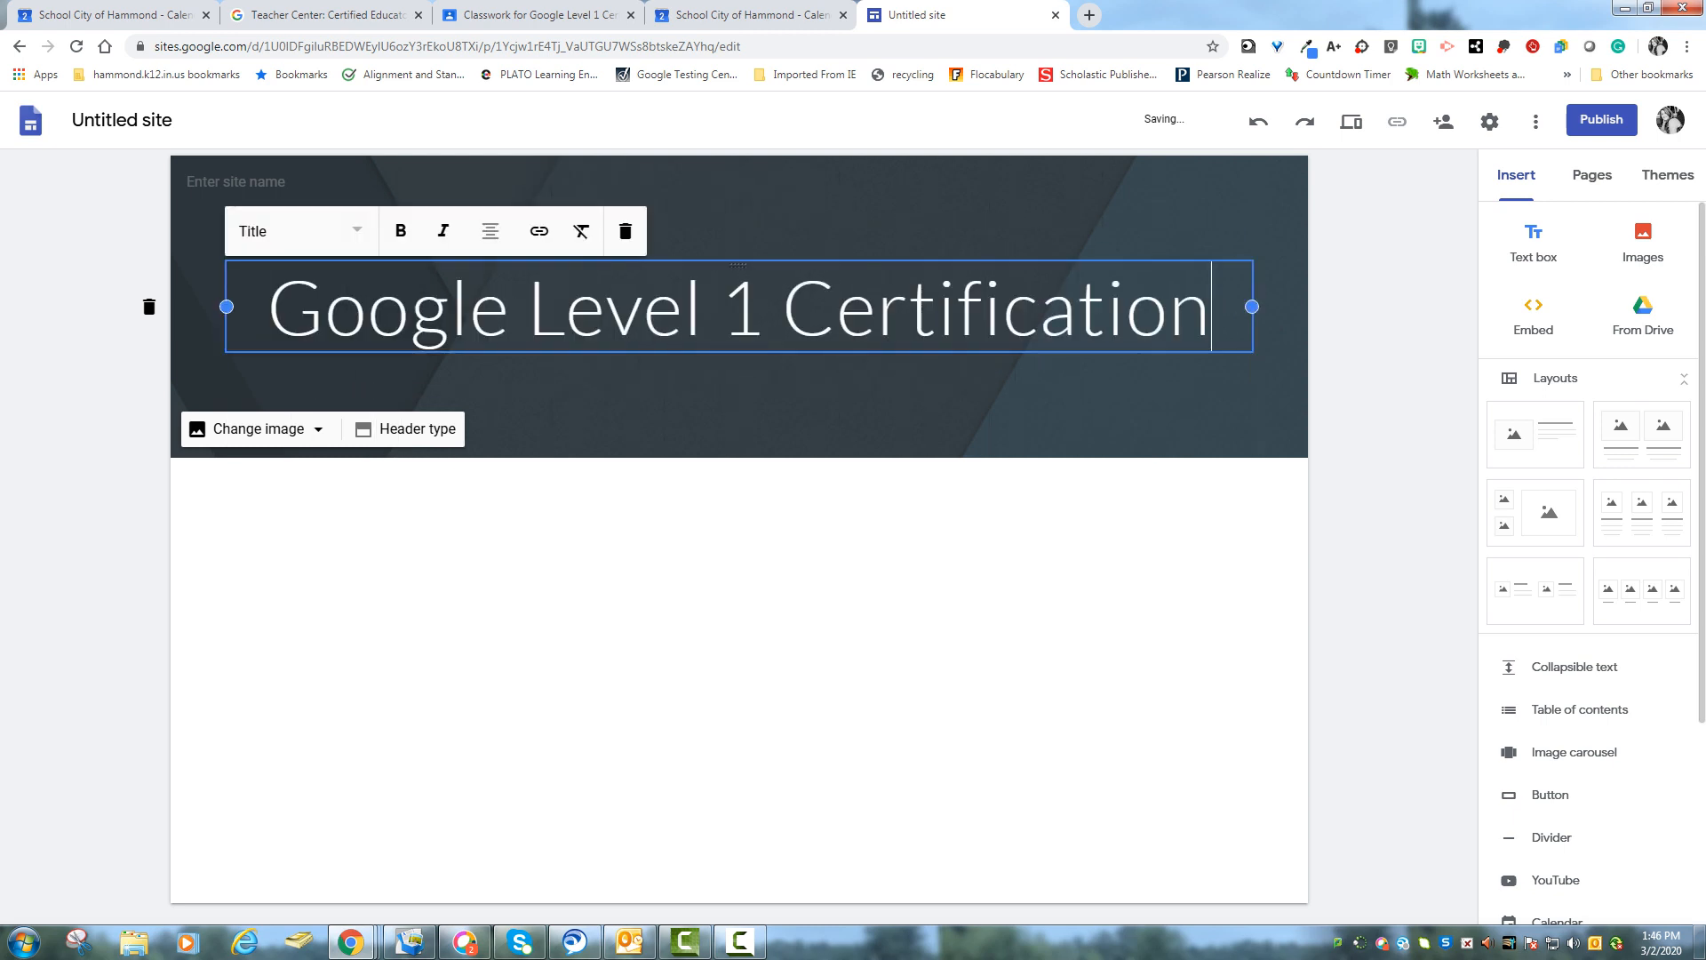
click(569, 391)
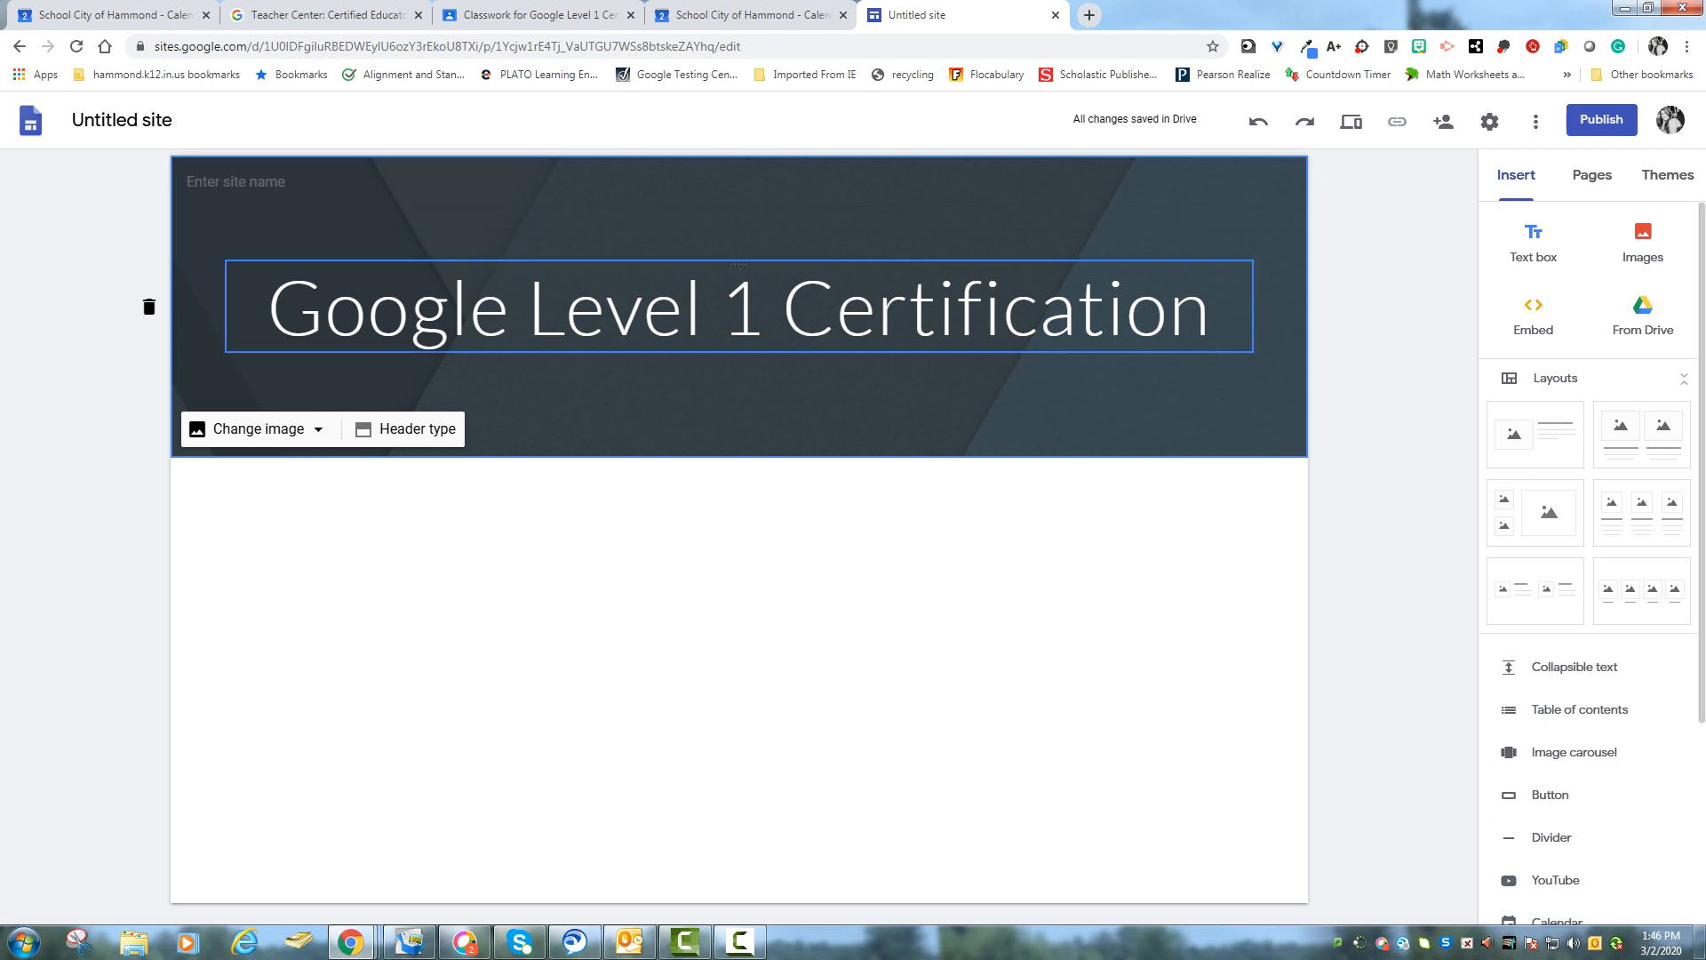
drag(738, 264, 721, 367)
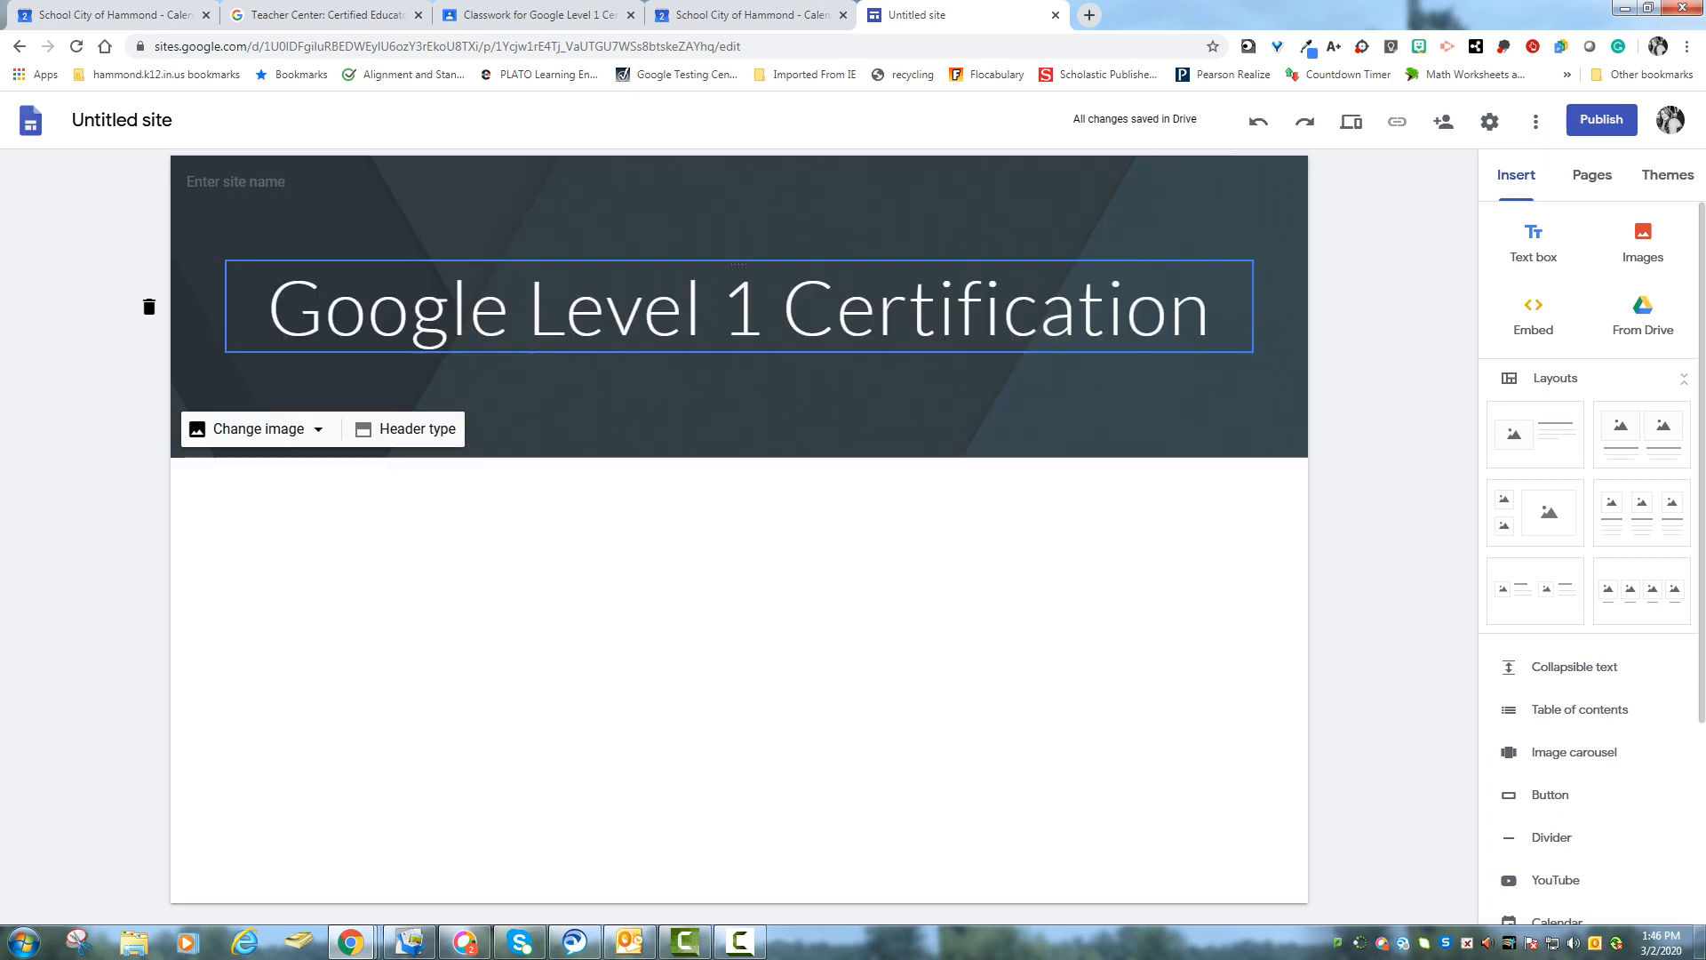
- Enter the site name as the owner's full name followed by 's Site
click(236, 181)
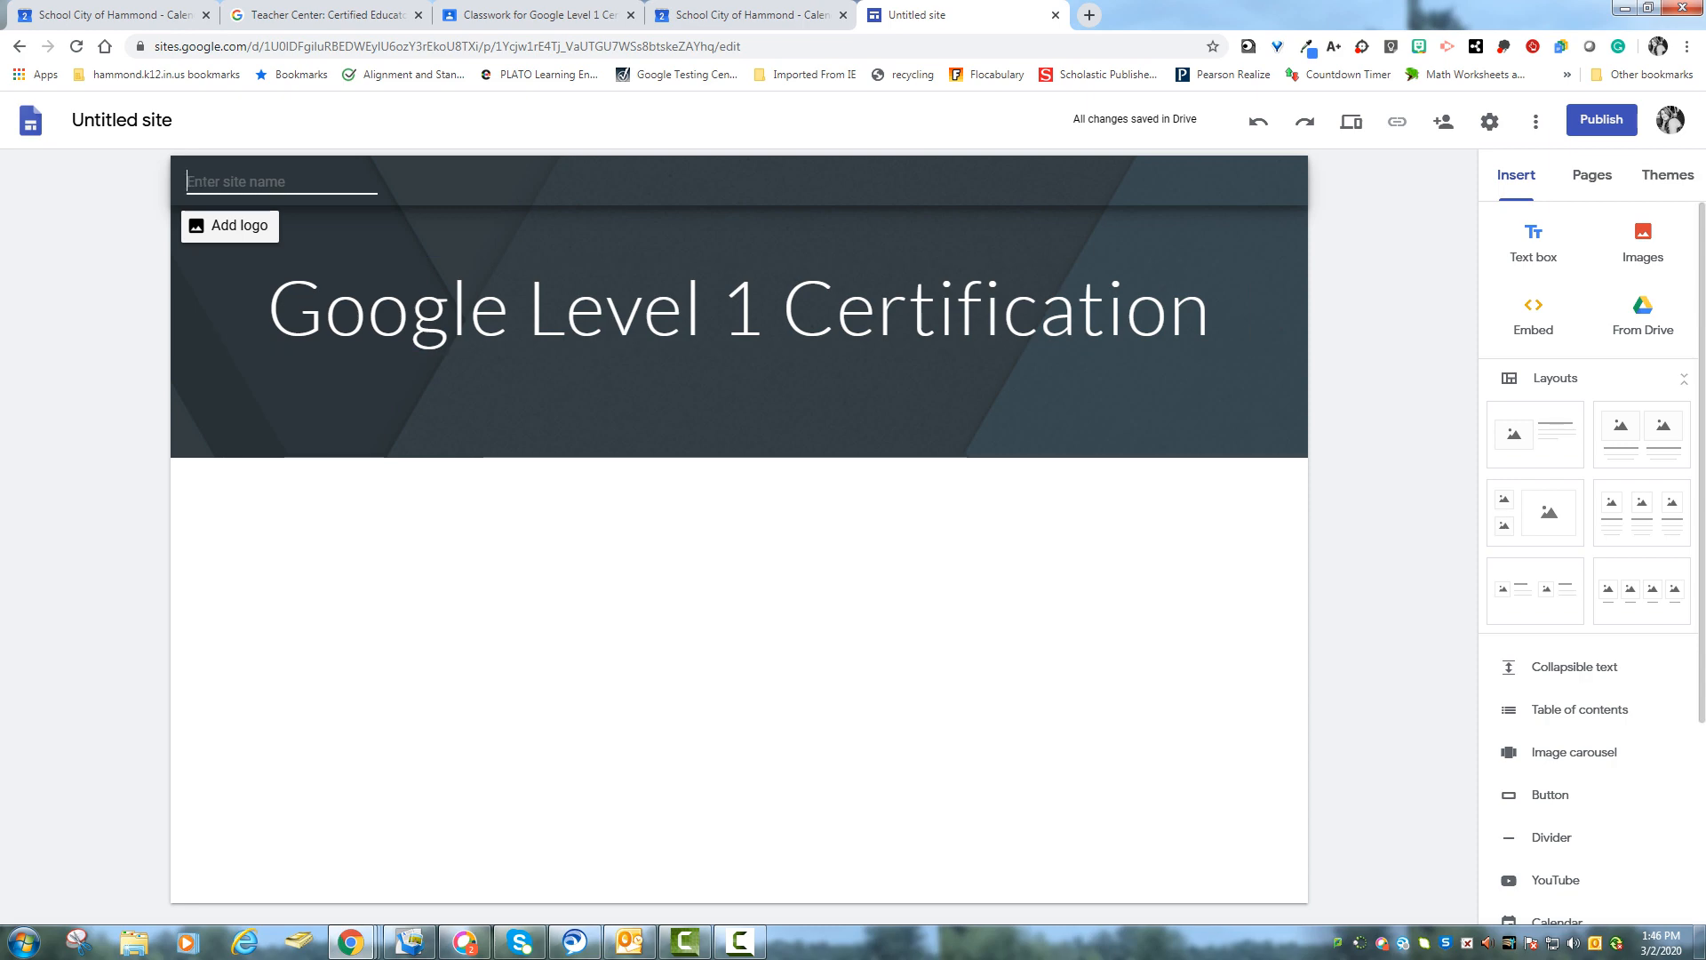
text(Alisha Foor's Site)
key(Return)
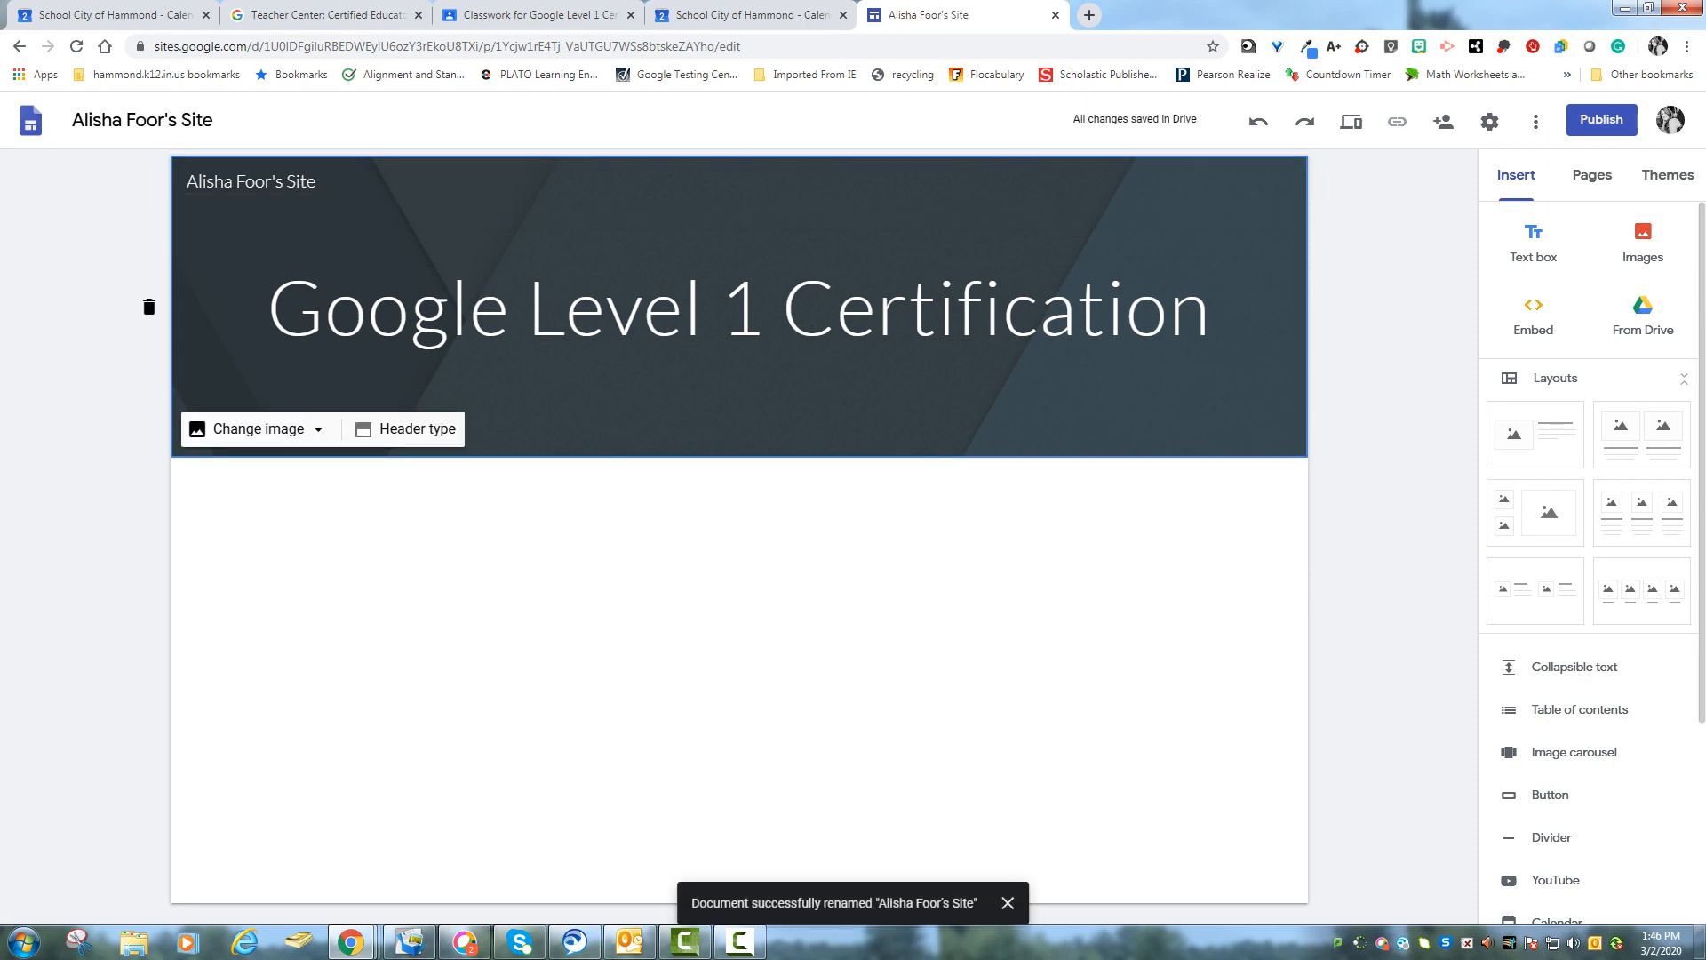
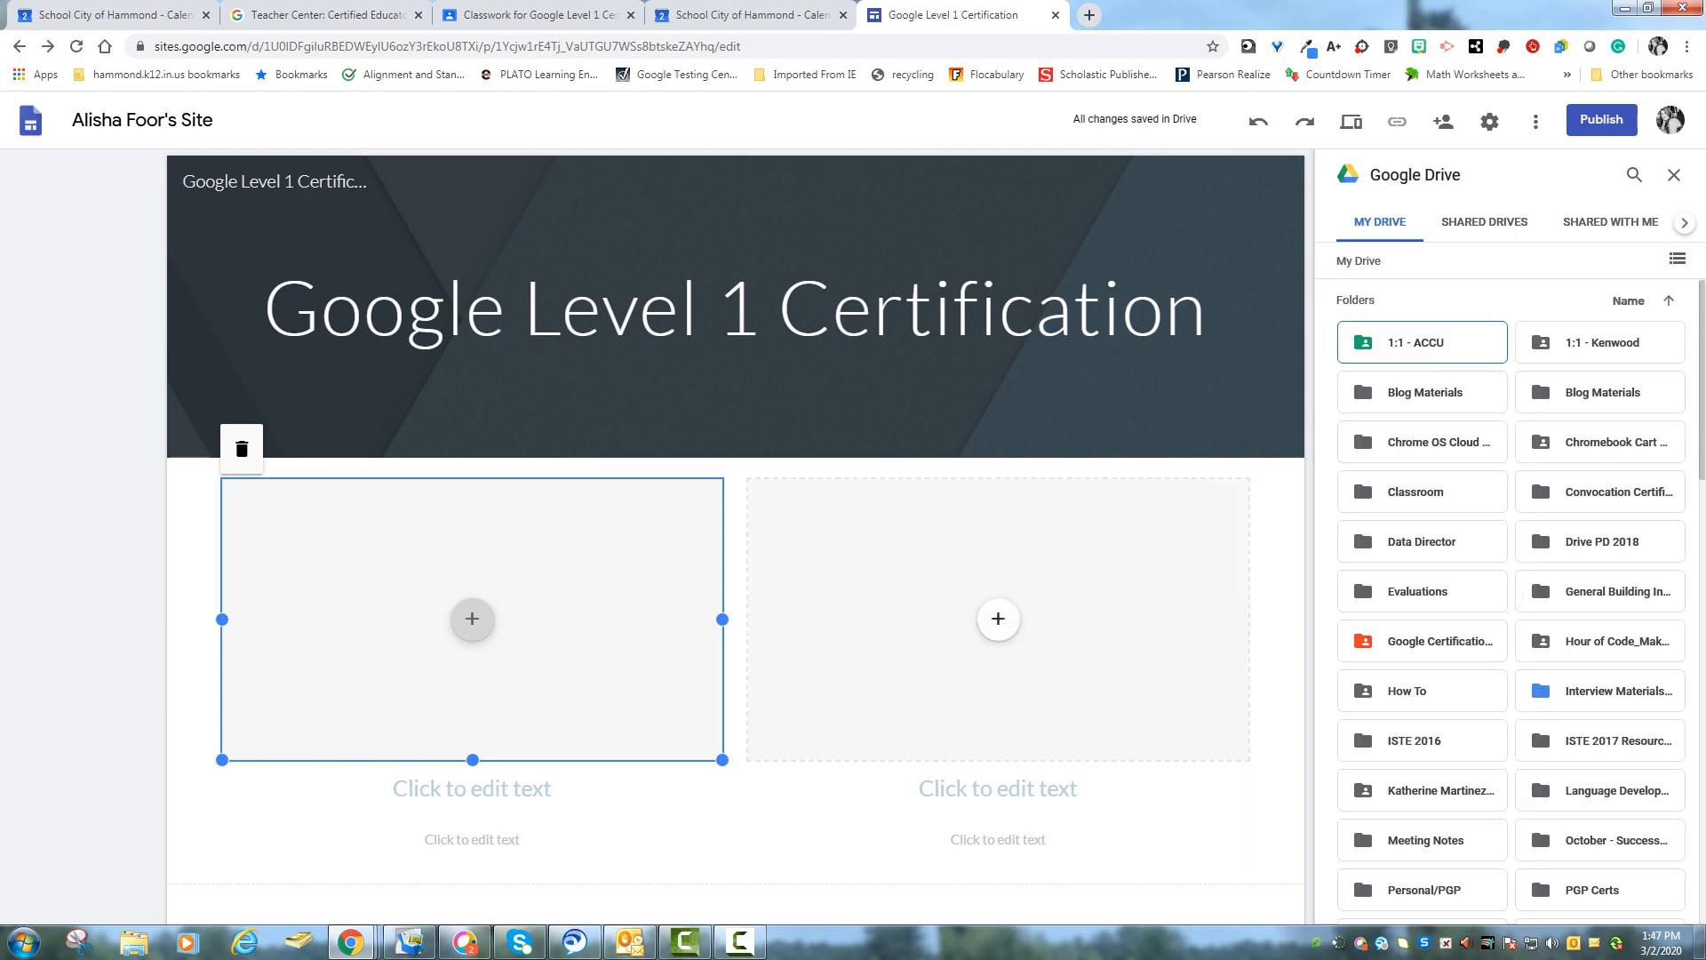
- Search Drive for the course document using the terms google level one coursework and coursework
click(1635, 175)
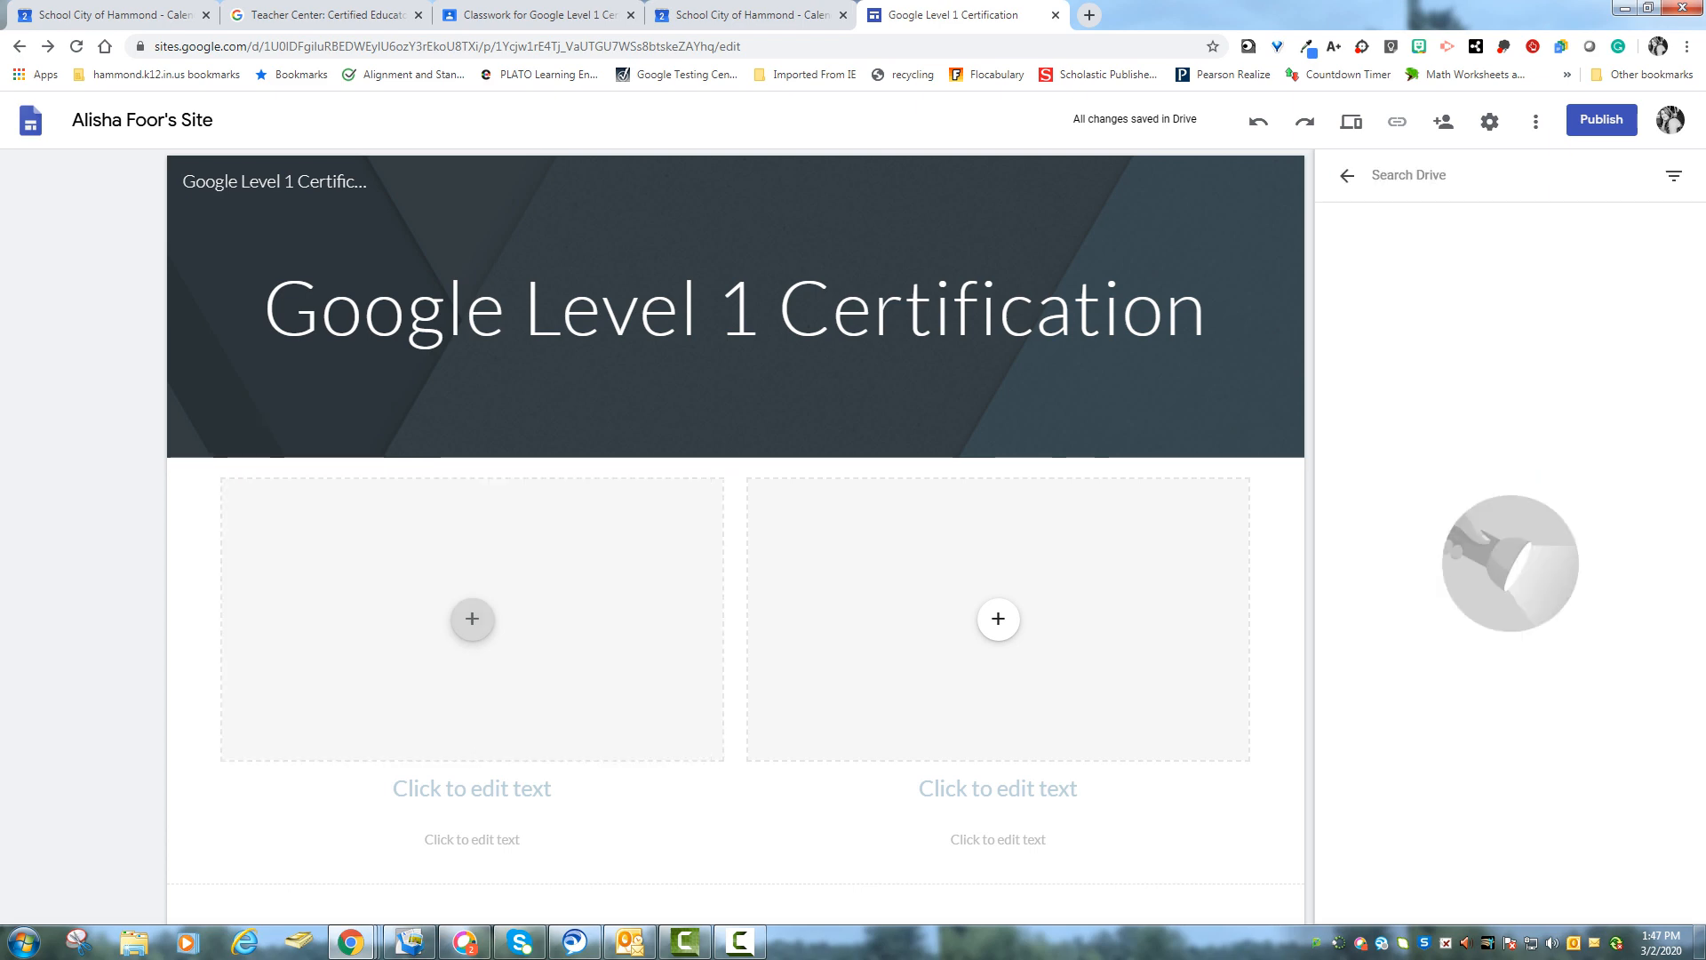
text(google)
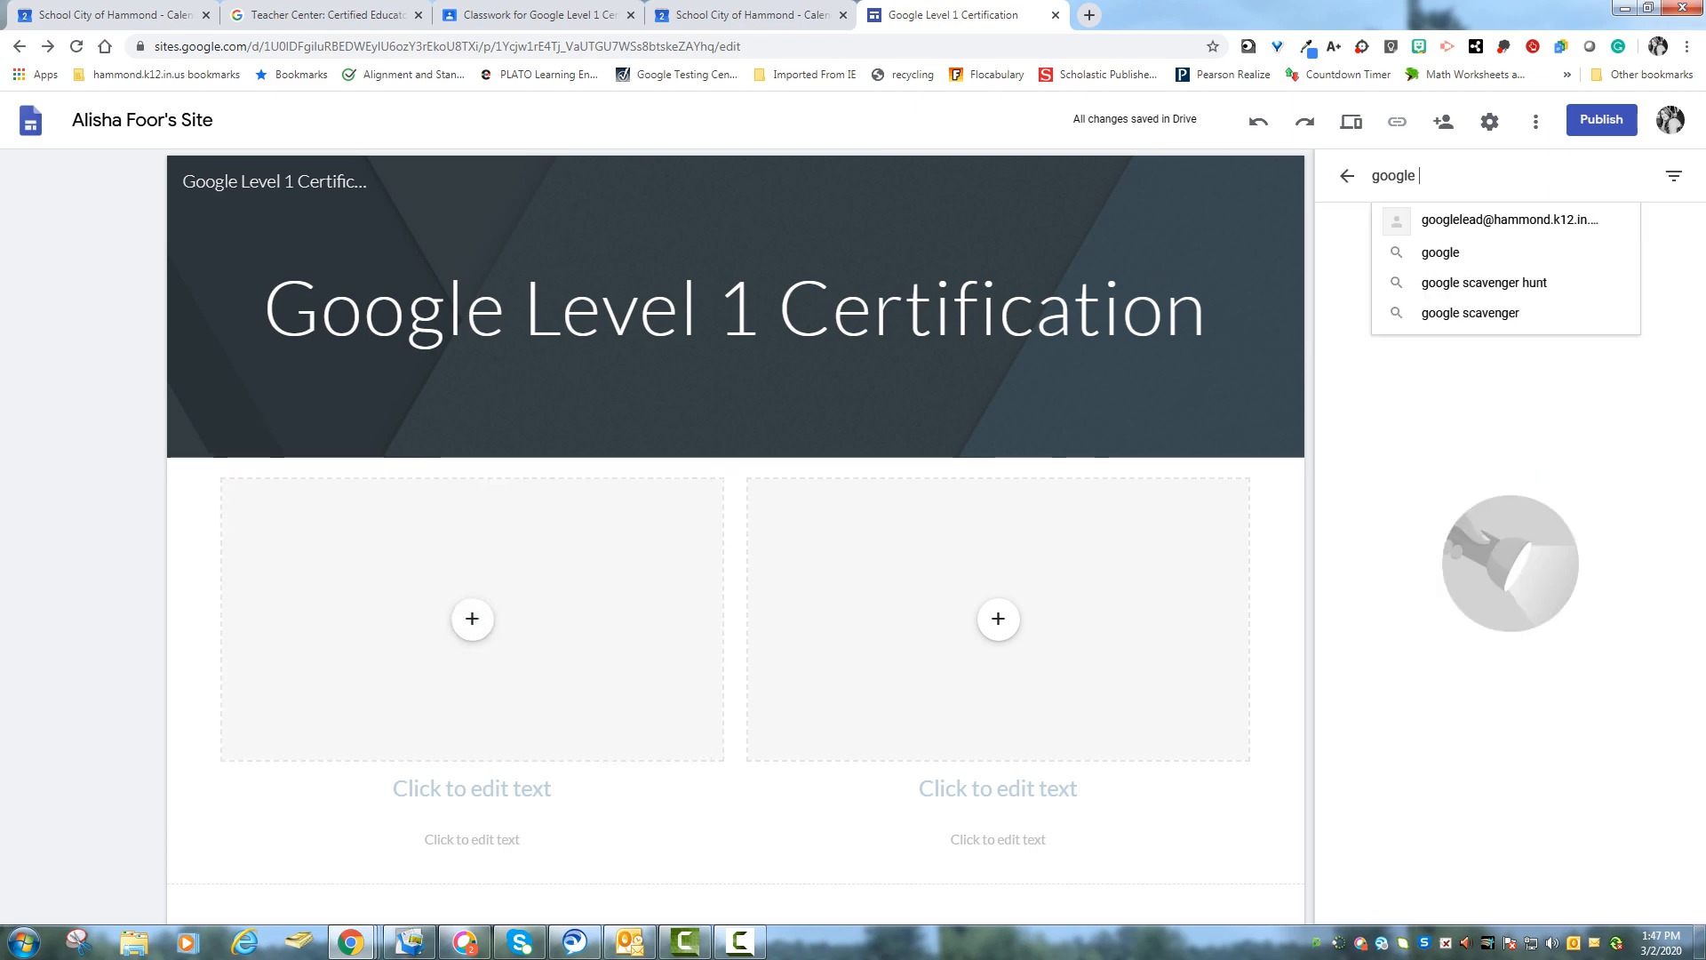
text( level one coursework)
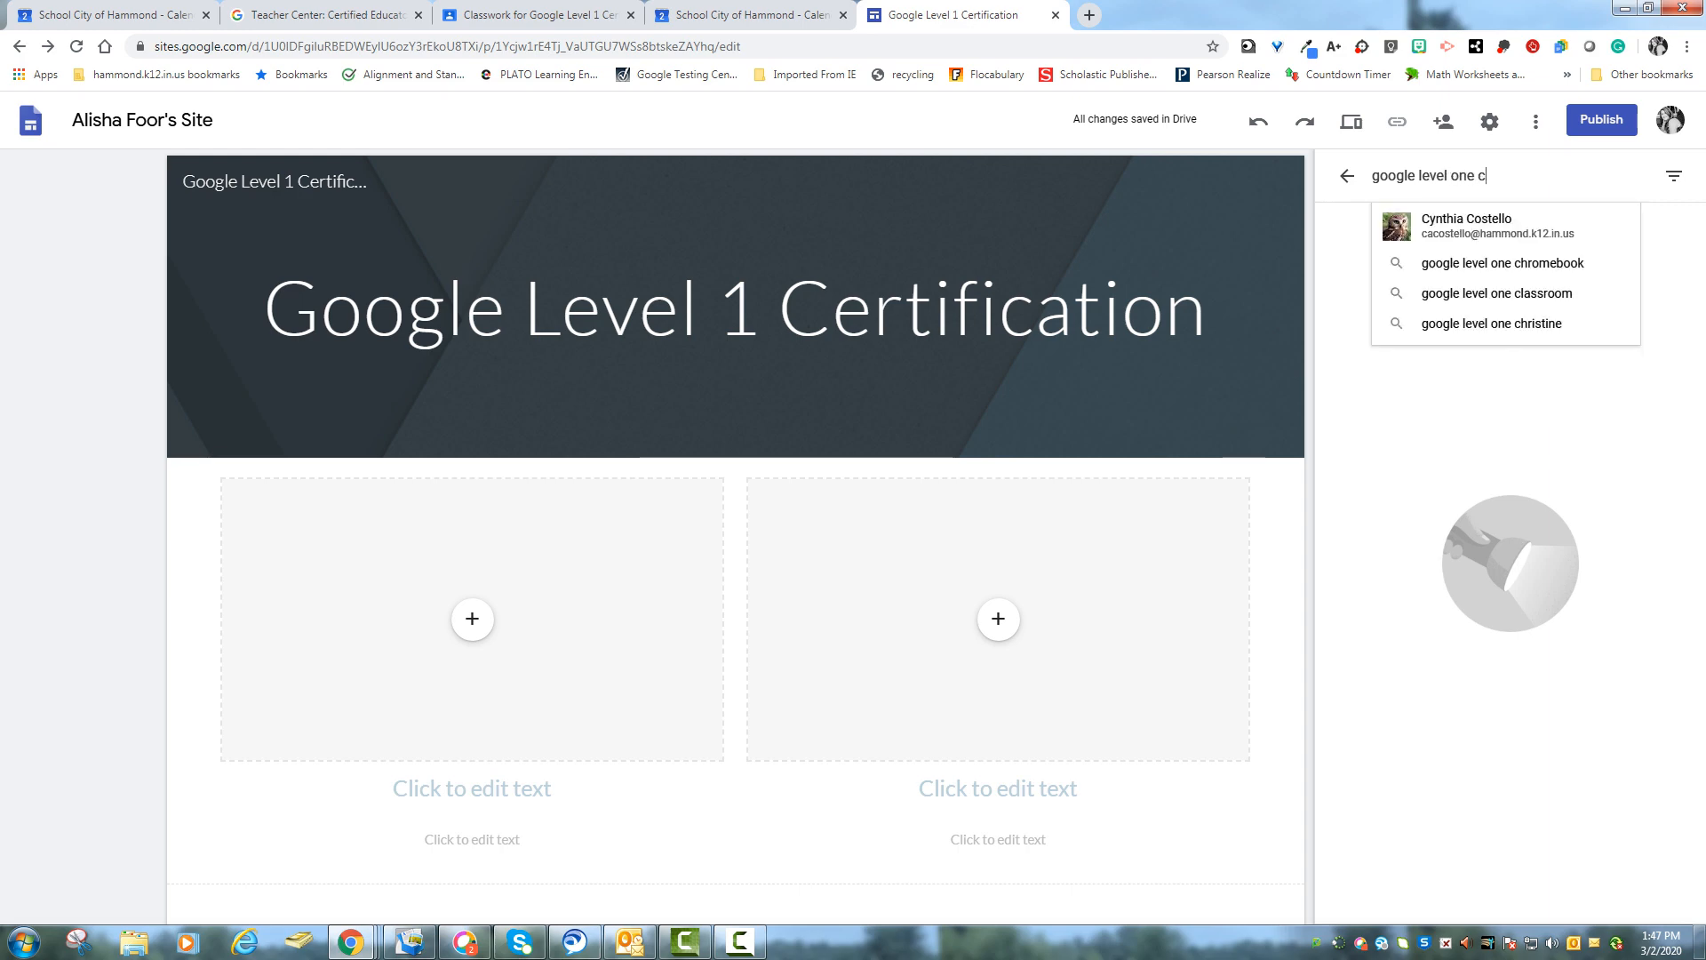
key(Return)
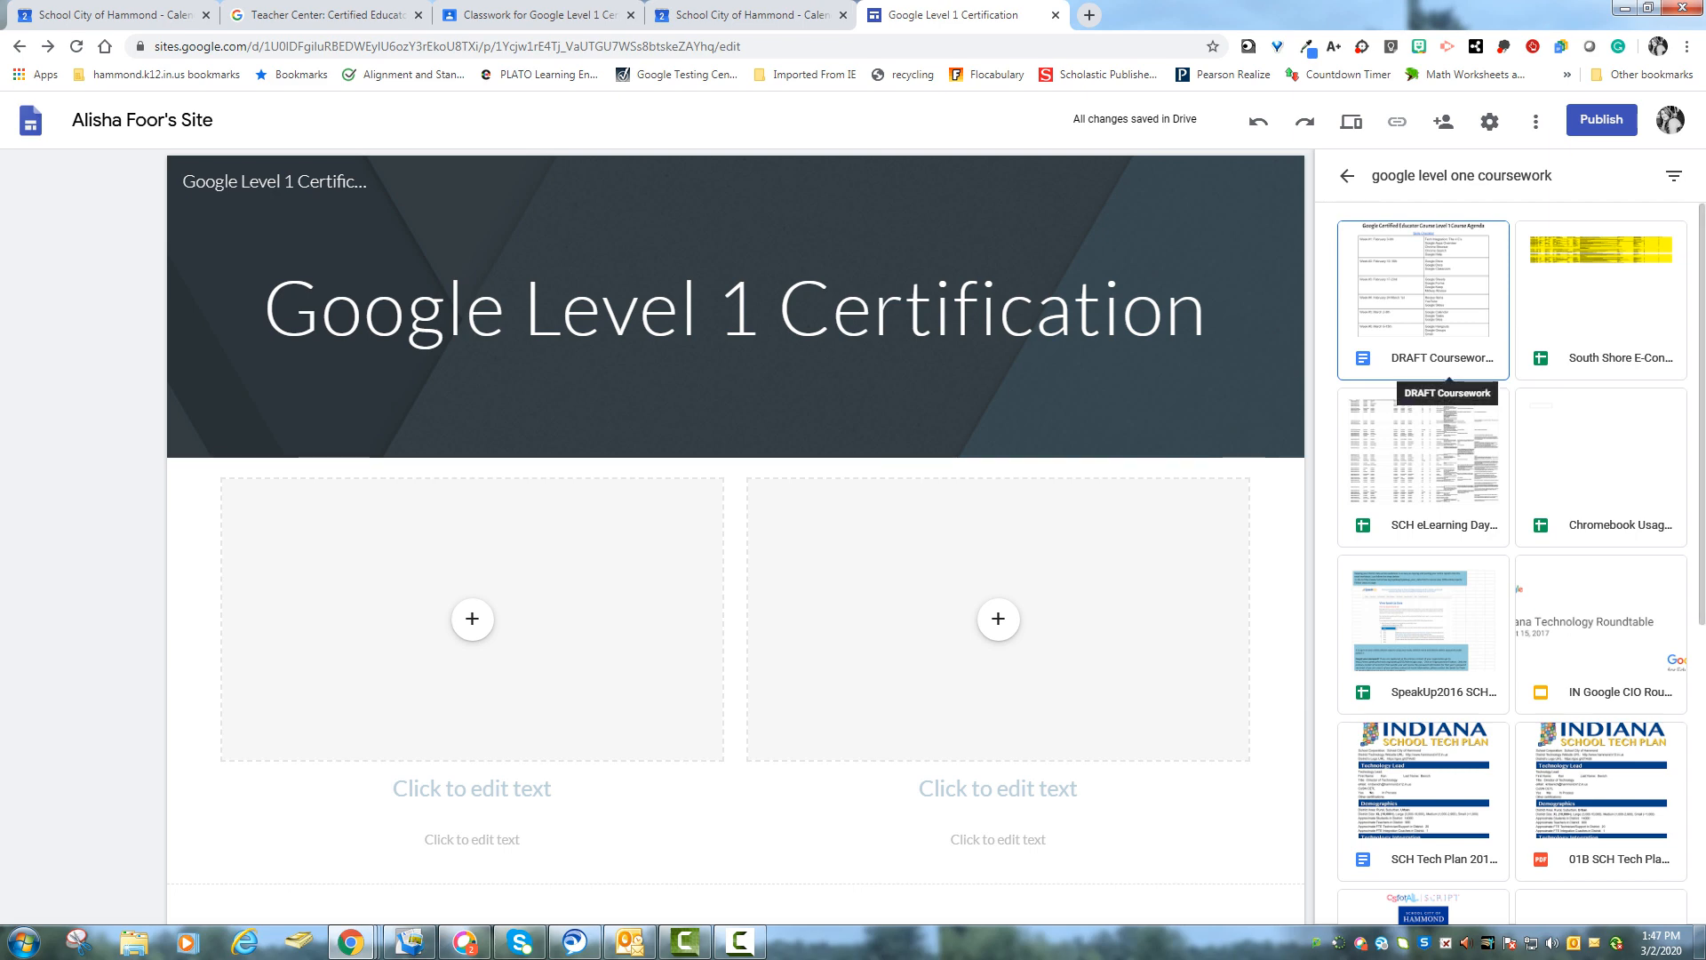
scroll(1440, 382, down, 3)
scroll(1511, 533, down, 3)
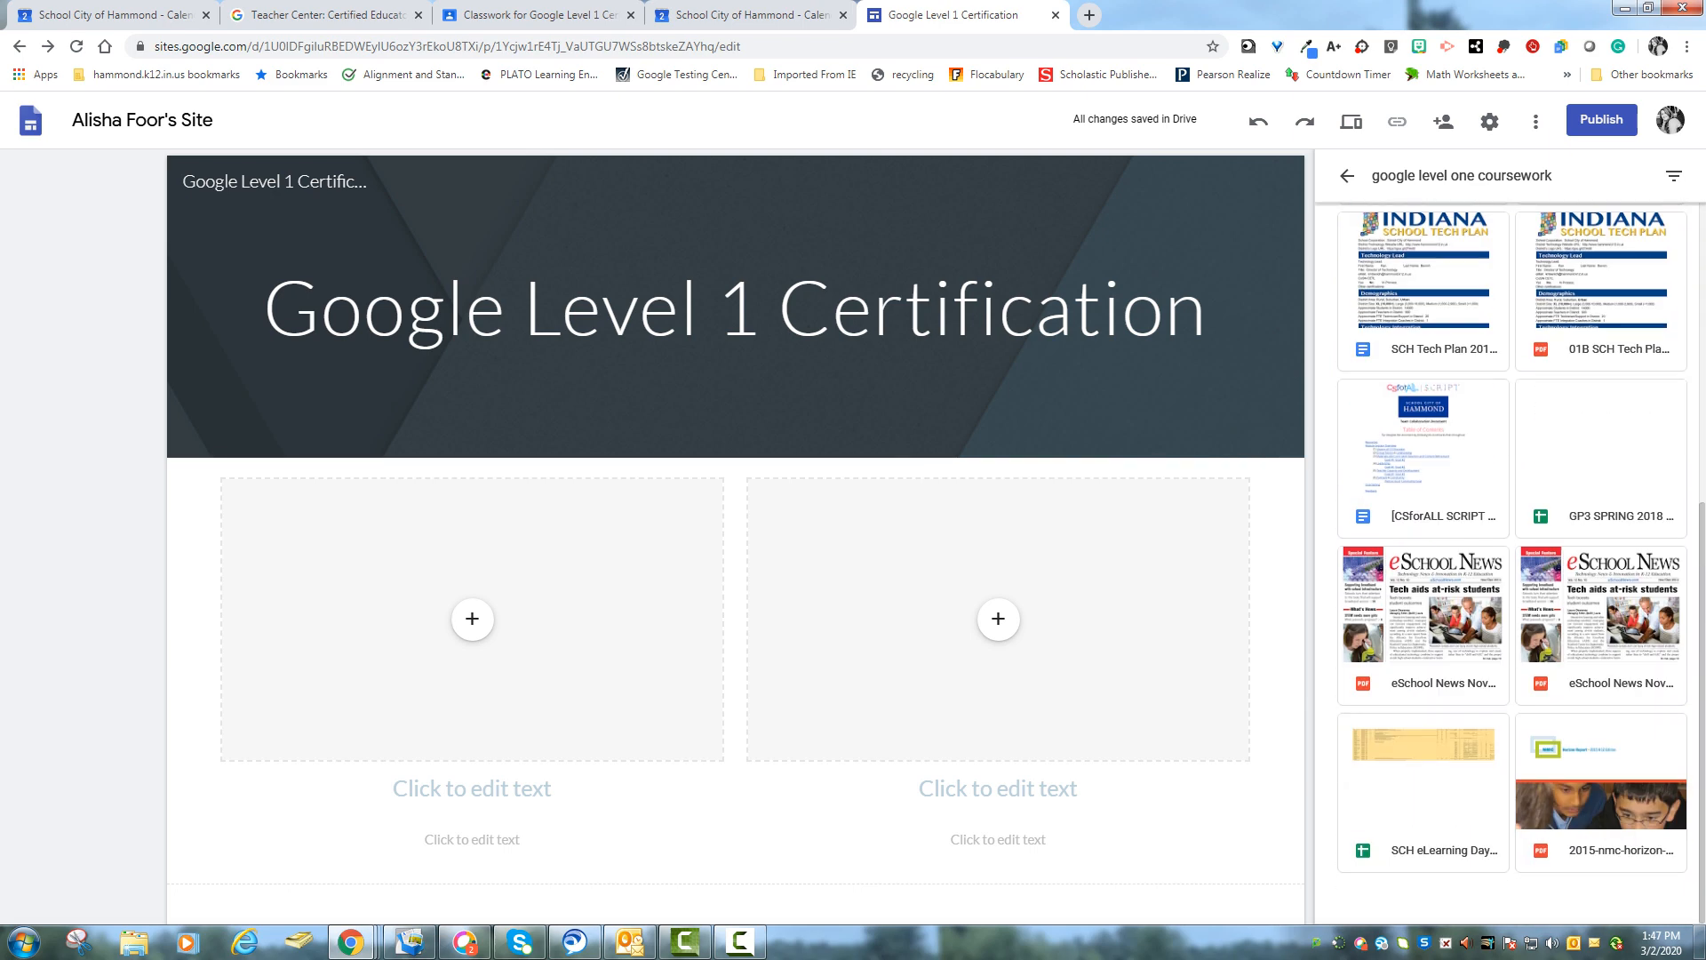
scroll(1511, 560, up, 6)
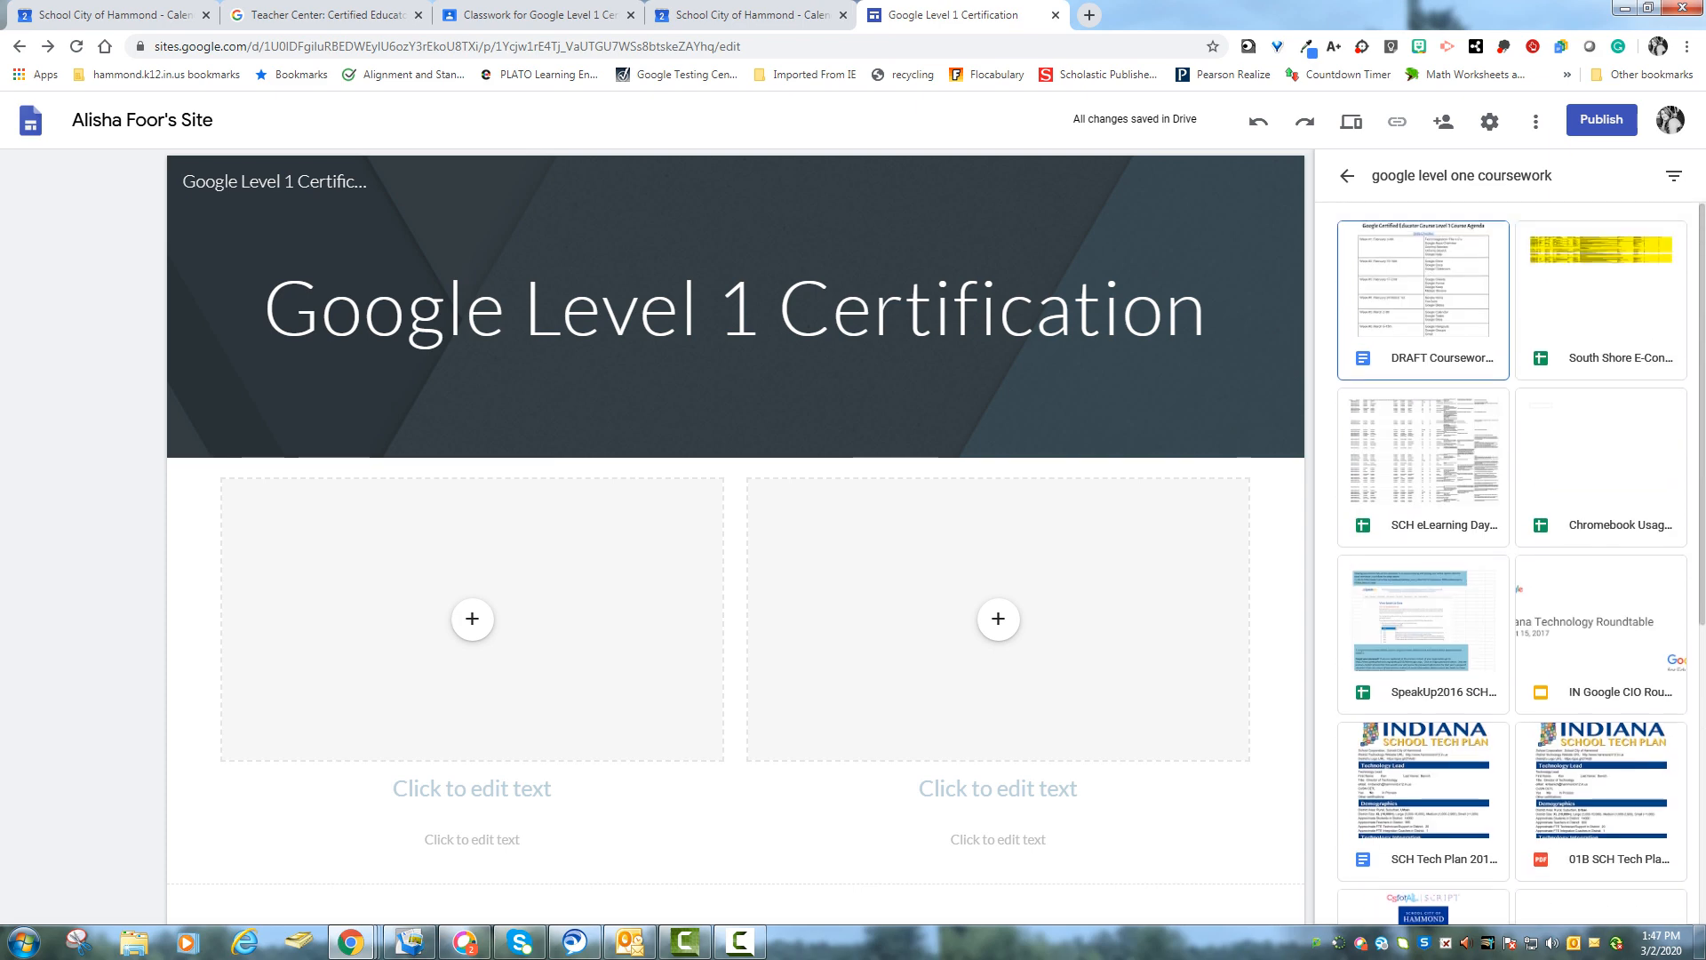
drag(1553, 175, 1367, 176)
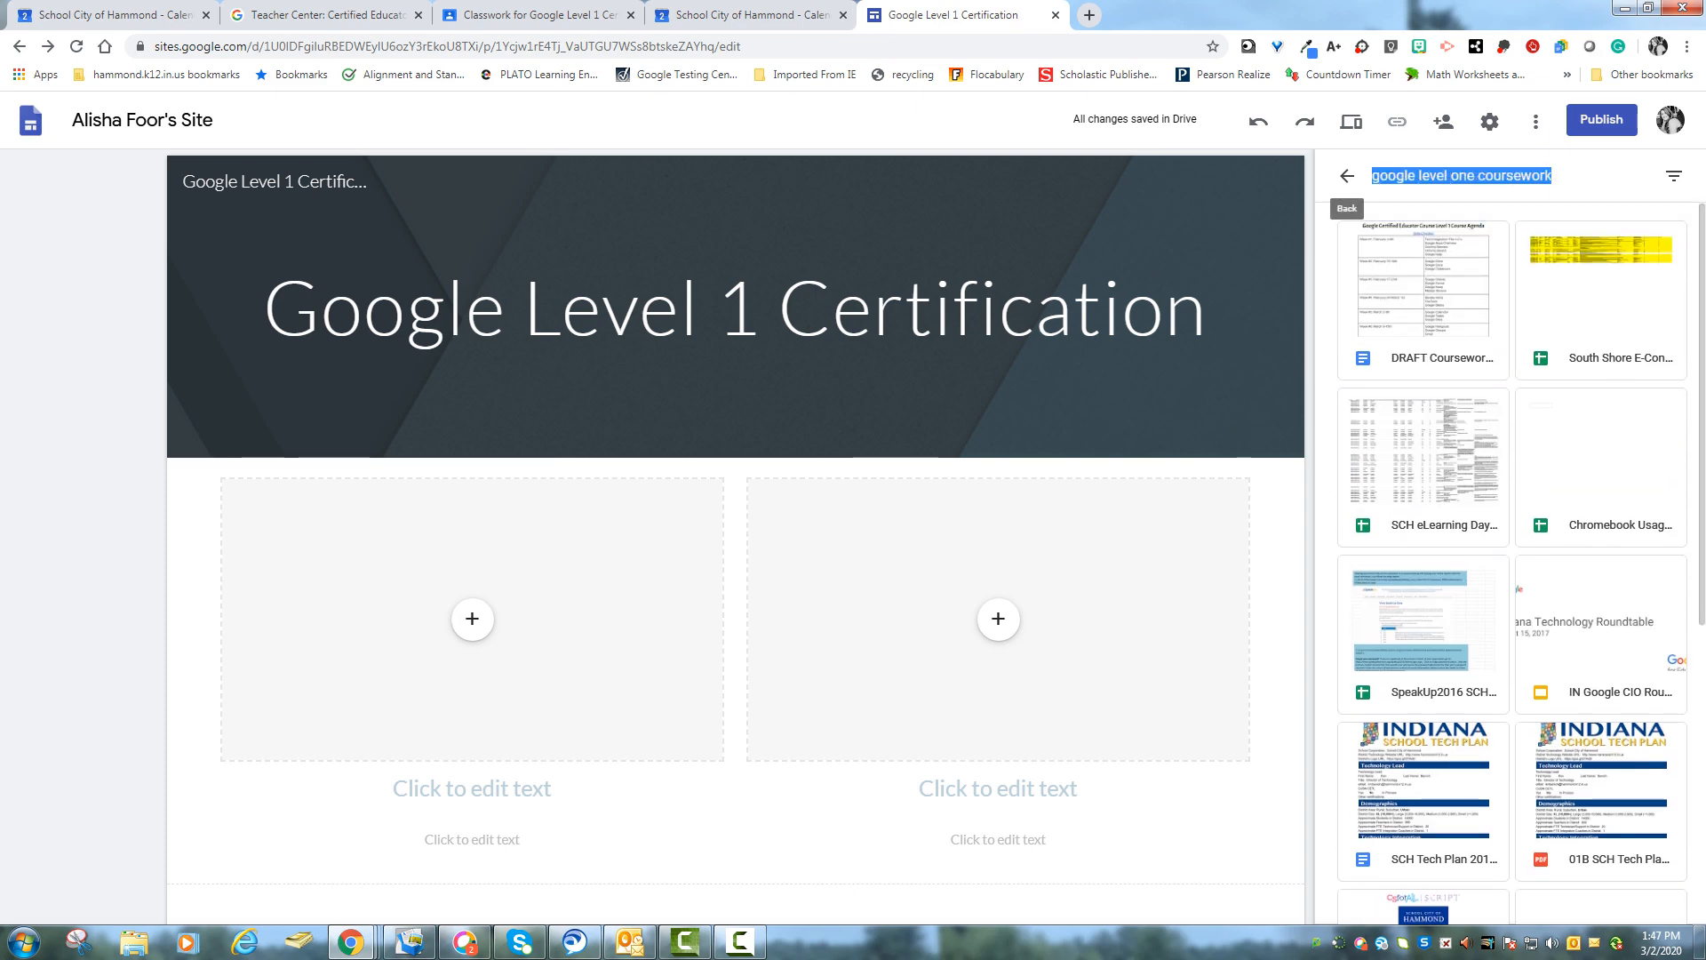
text(coursework)
key(Return)
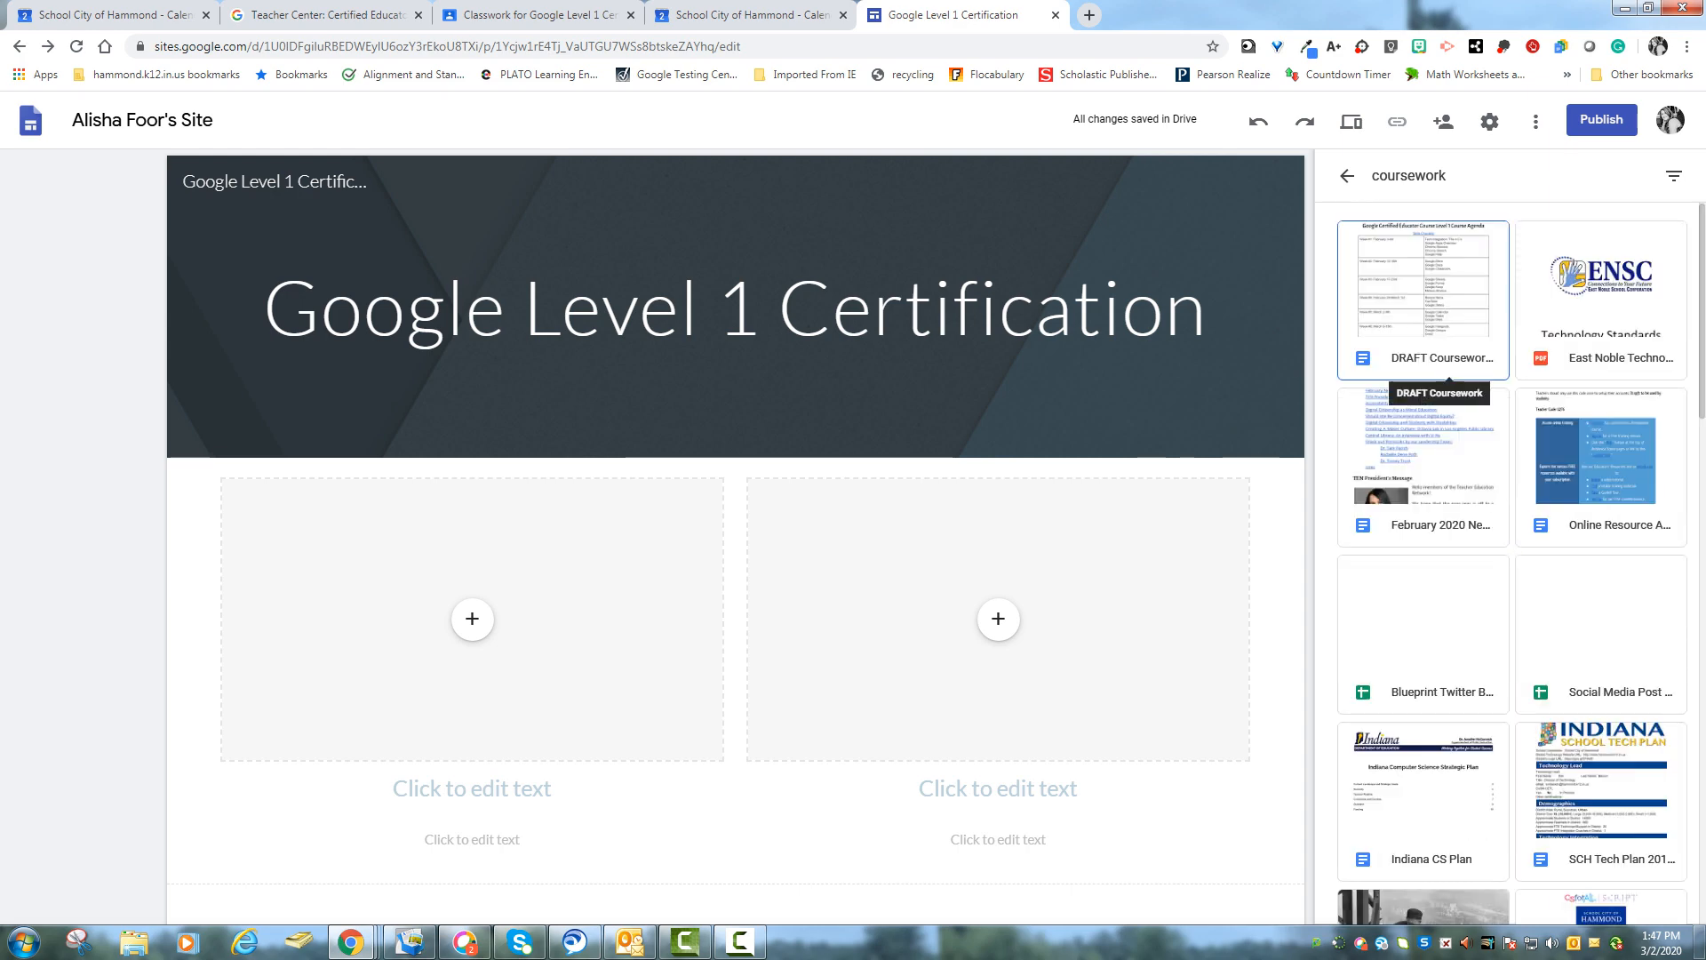
scroll(1510, 563, down, 4)
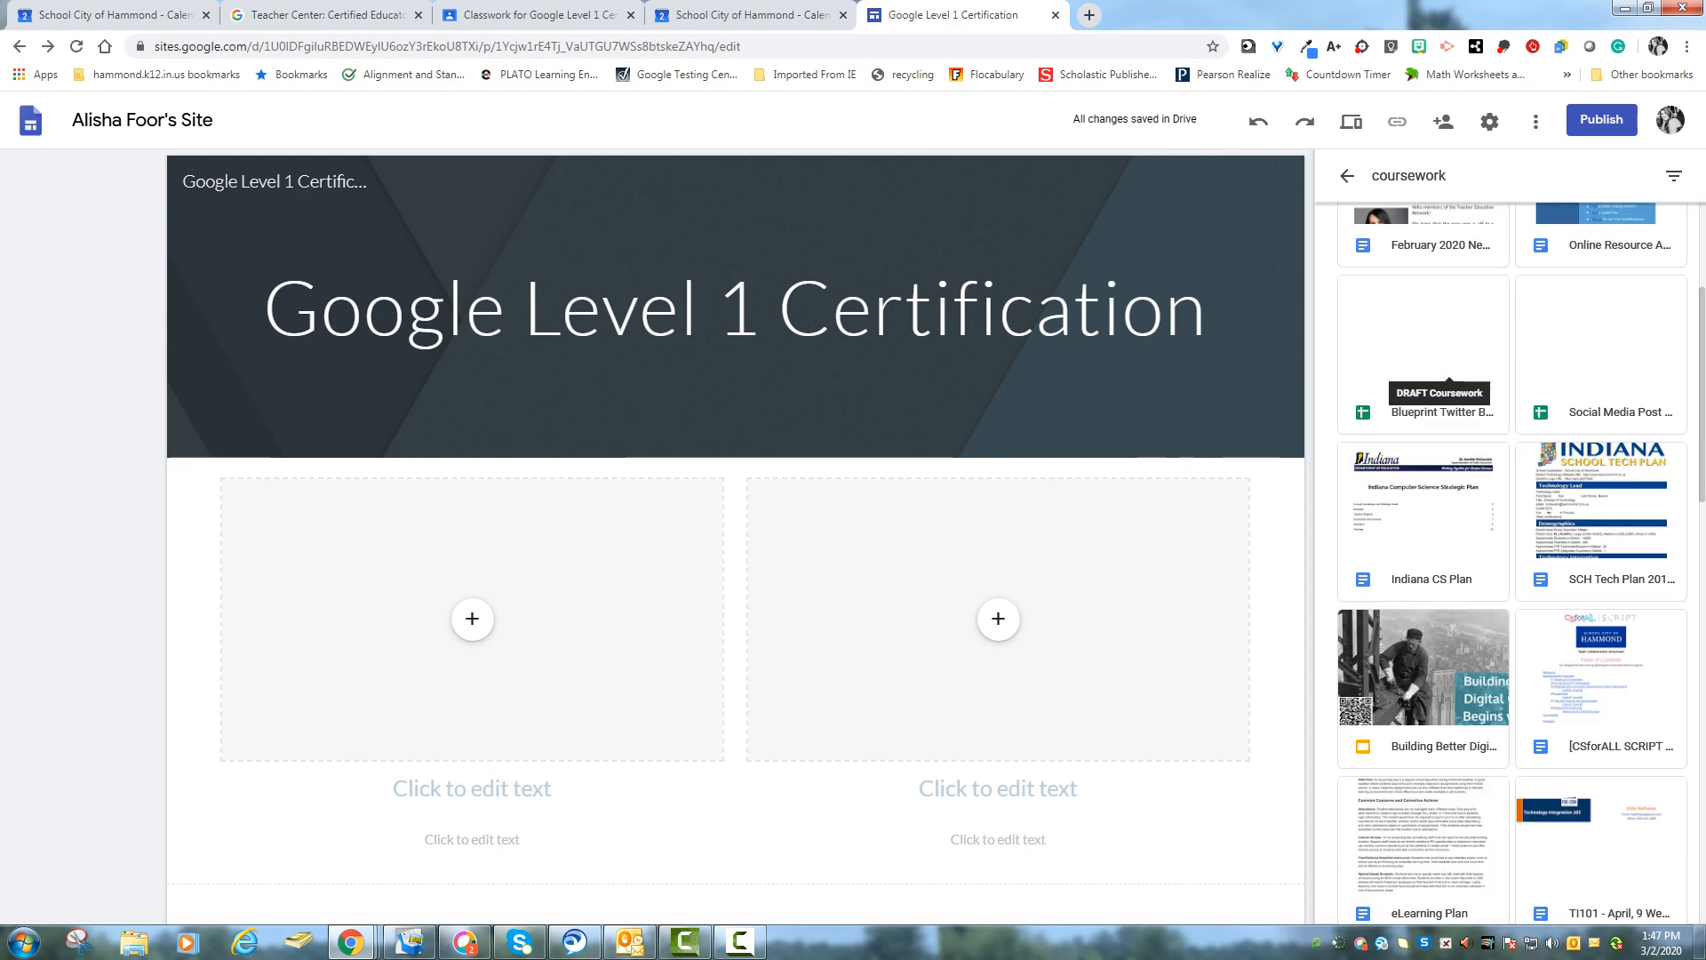
scroll(1510, 563, up, 4)
- Search Drive for google certification and insert the Google Certified Educator Course Level 1 agenda document into the left placeholder
drag(1450, 175, 1288, 179)
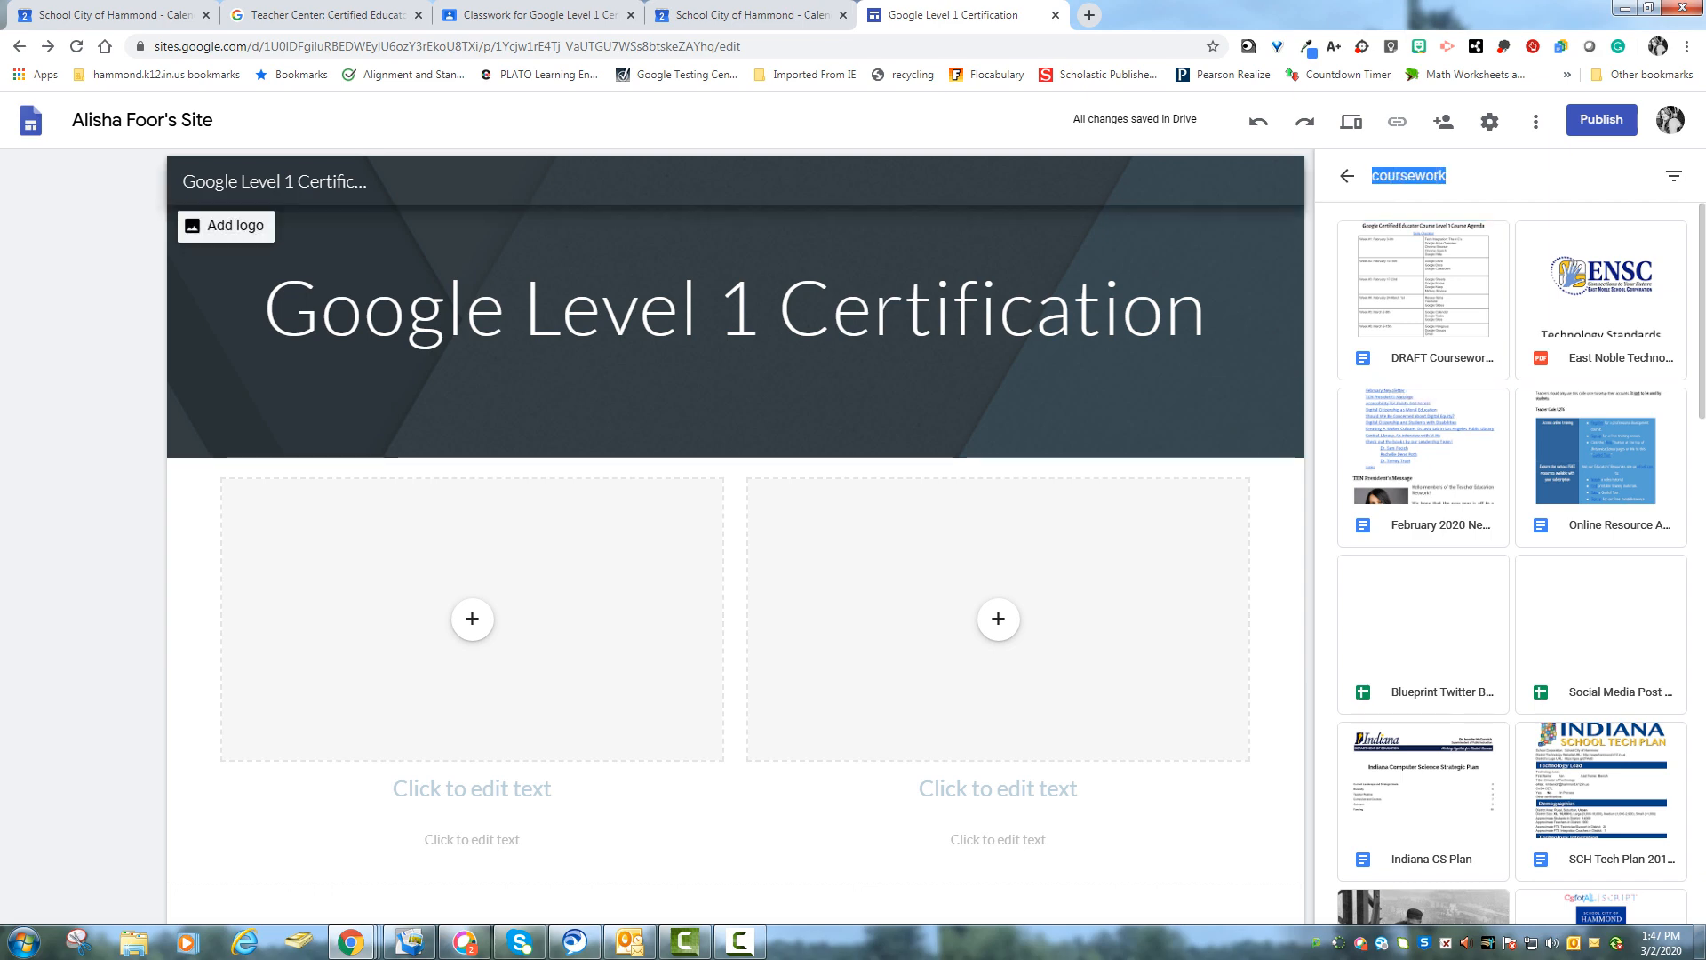
text(google certification)
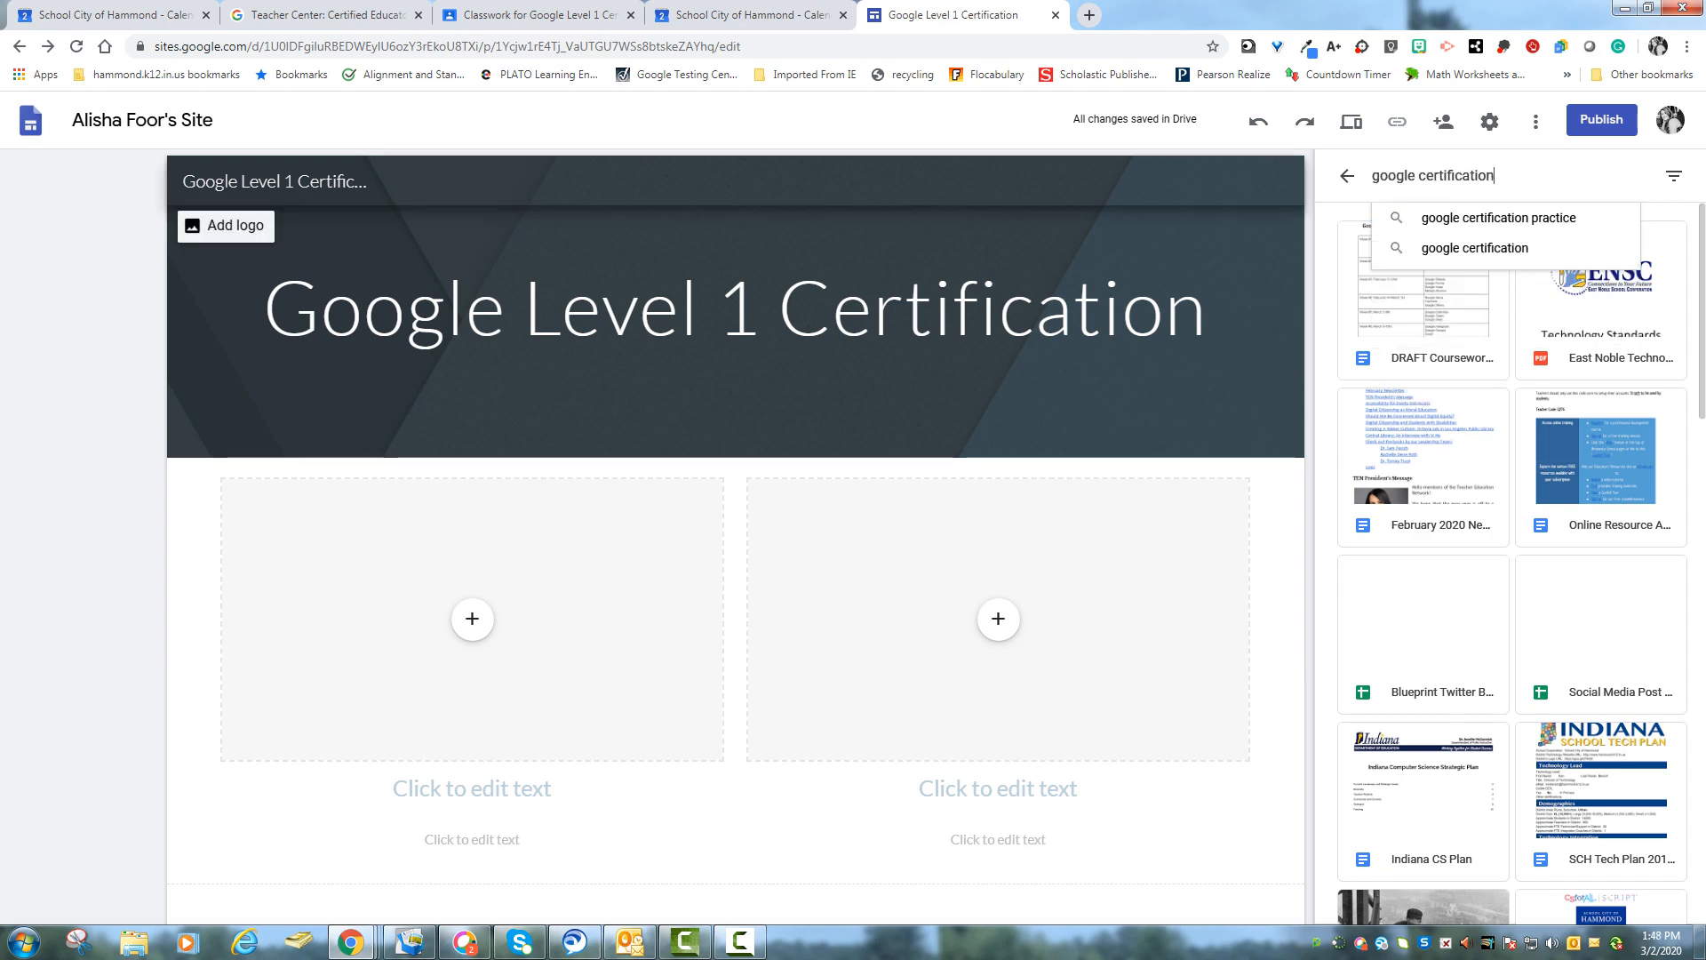
key(Return)
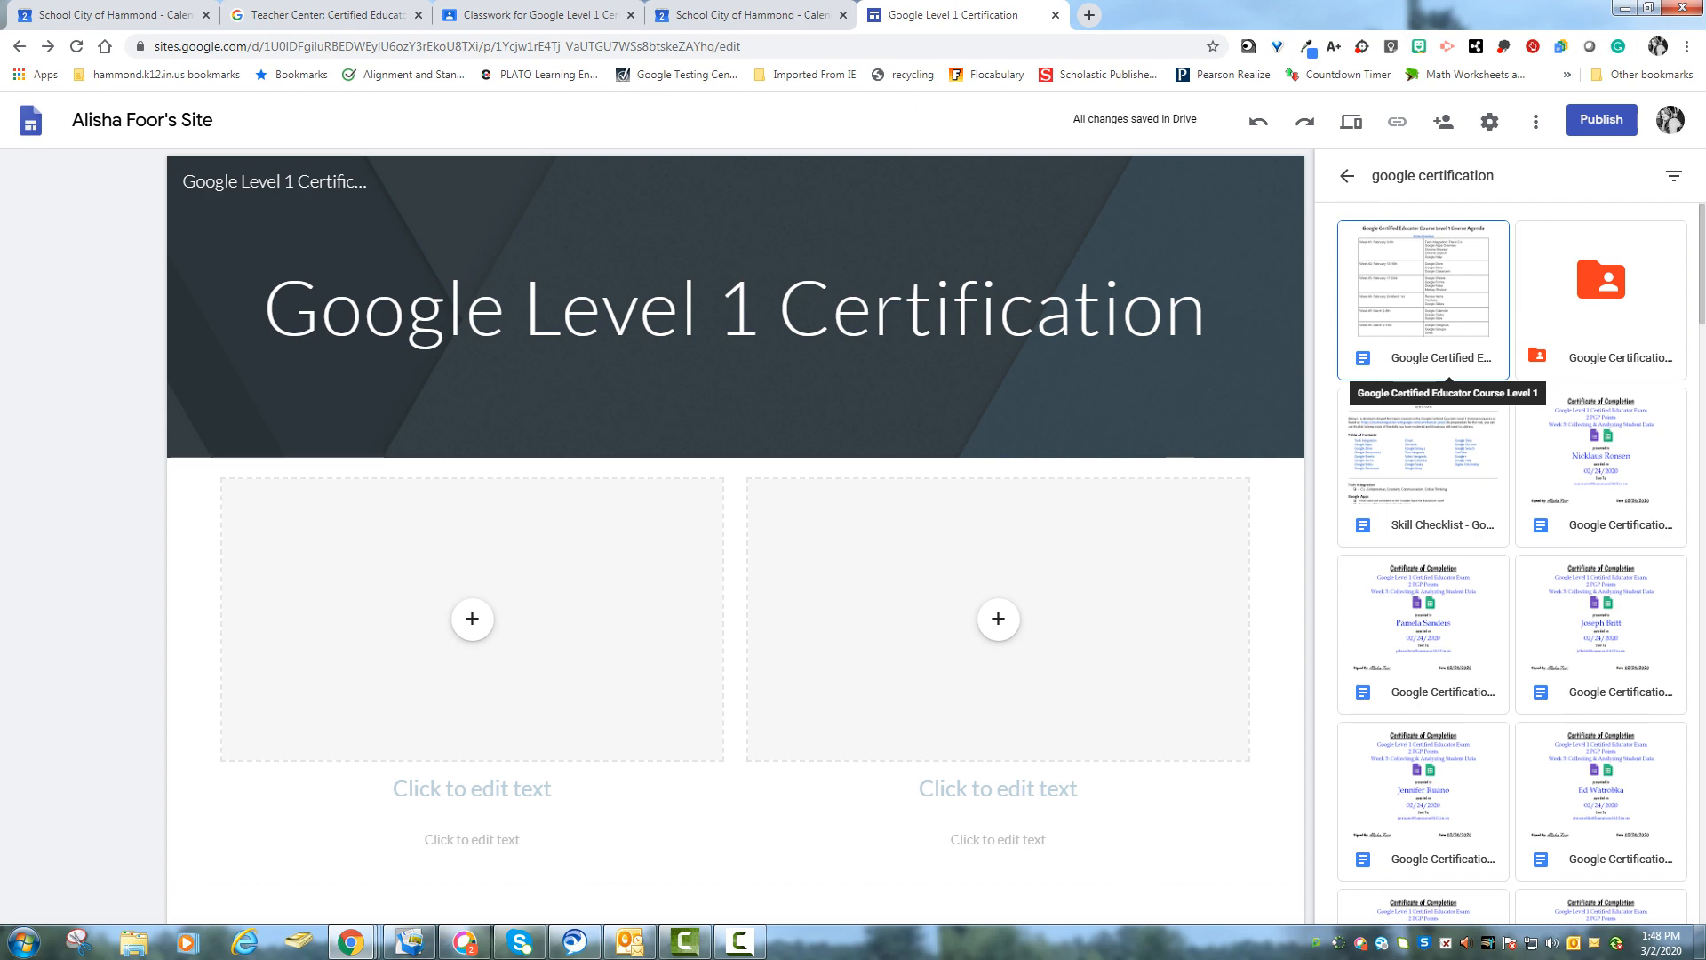
double_click(1449, 357)
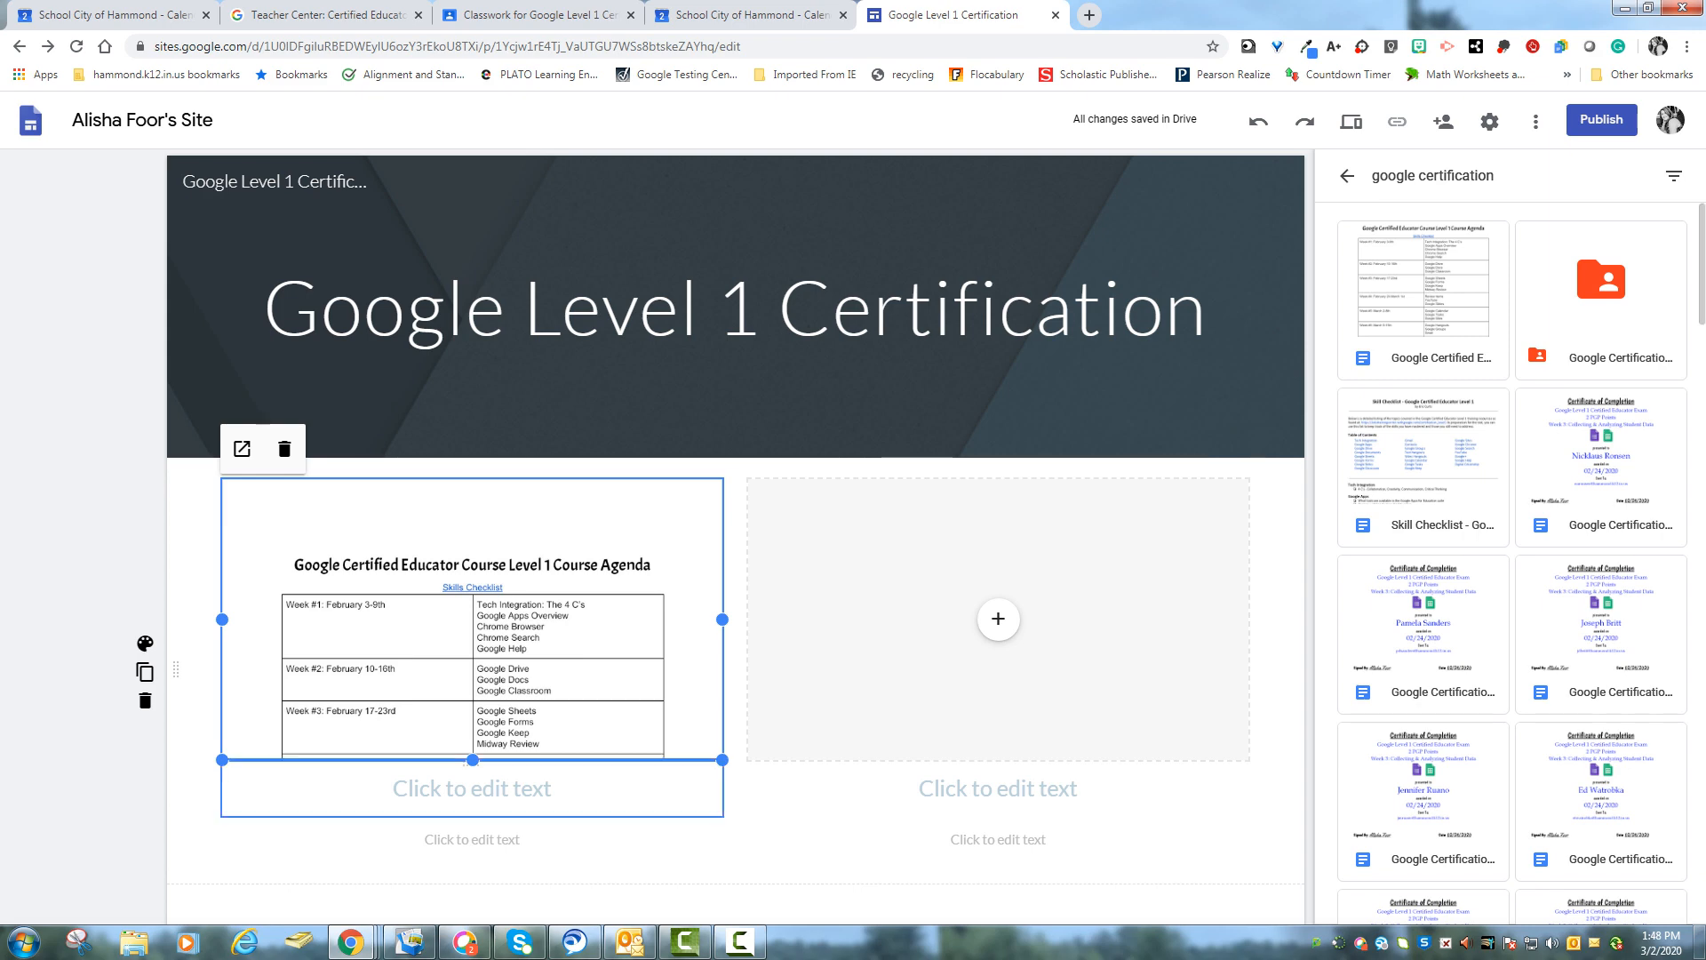
- Caption the document with the heading Coursework and the description Agenda for the Google Certified Educator Course
click(472, 788)
text(Coursework)
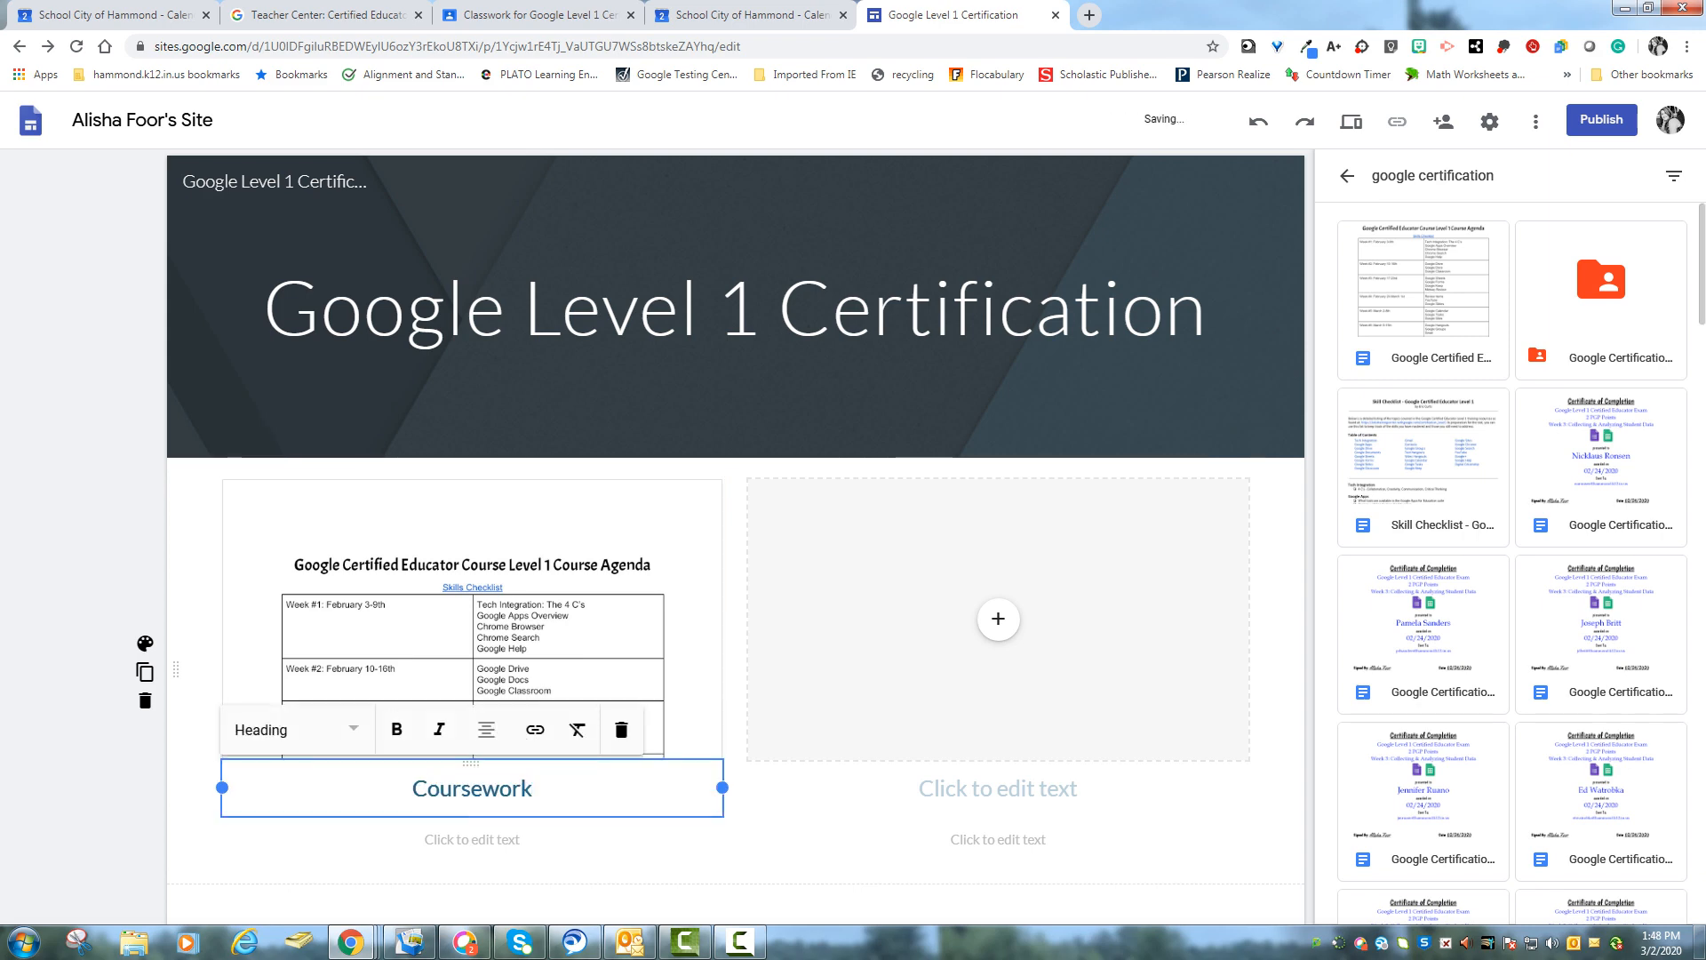
key(Return)
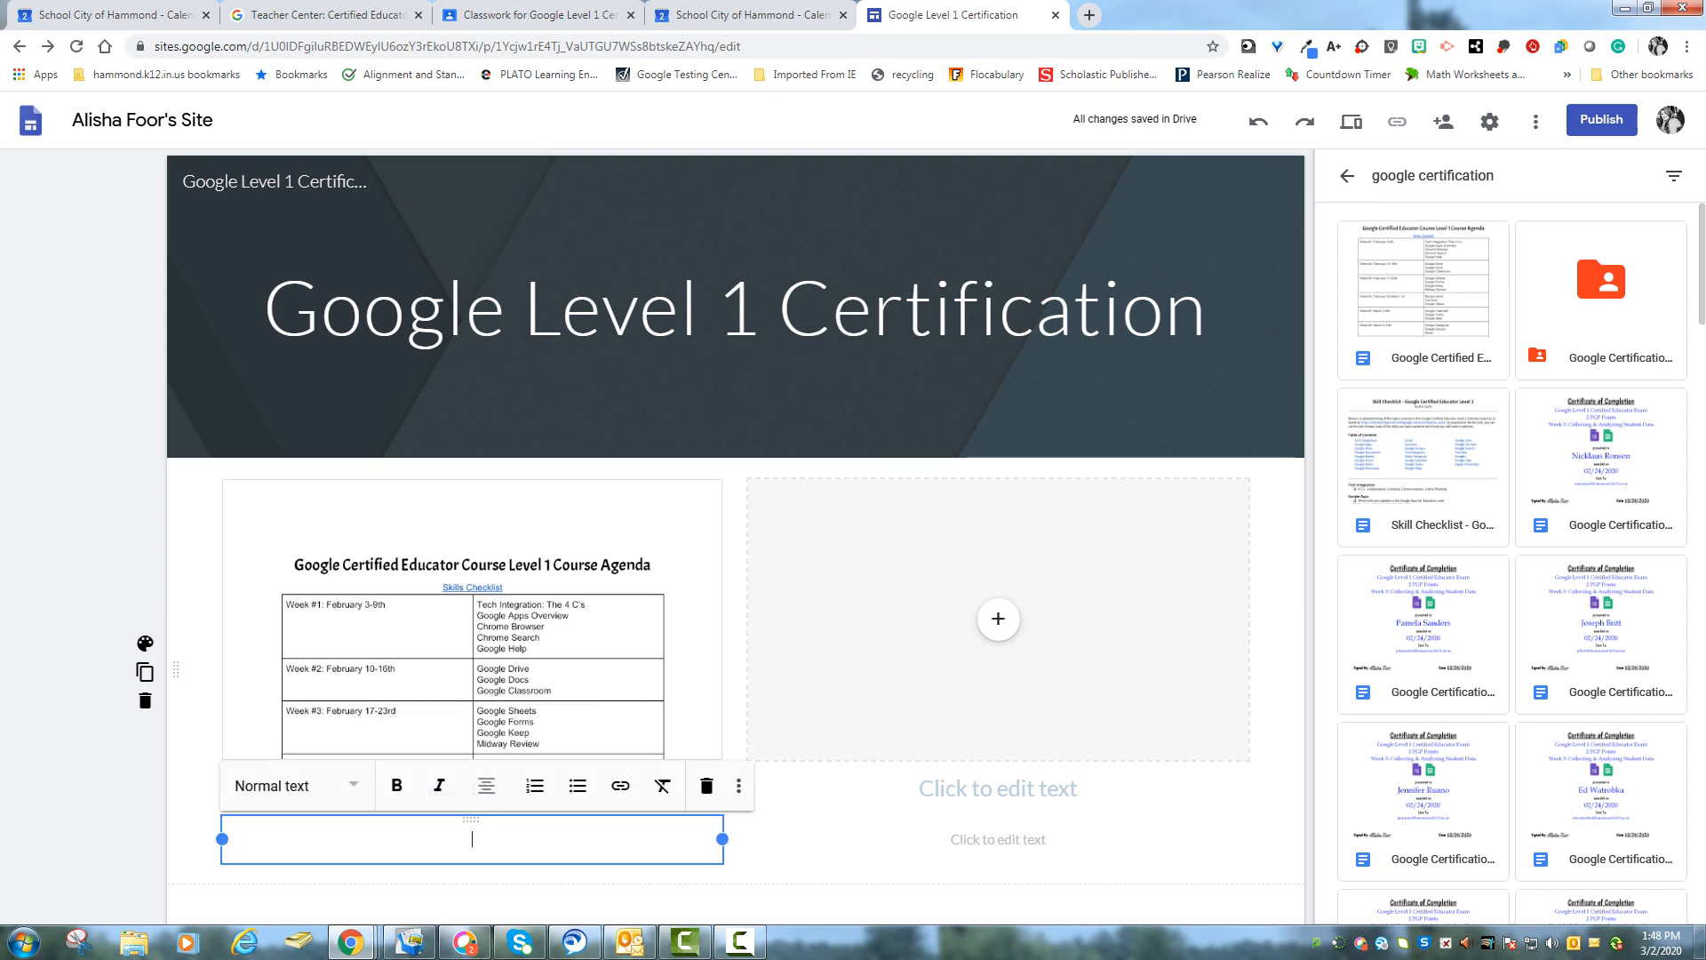
text(Agenda for the Goo)
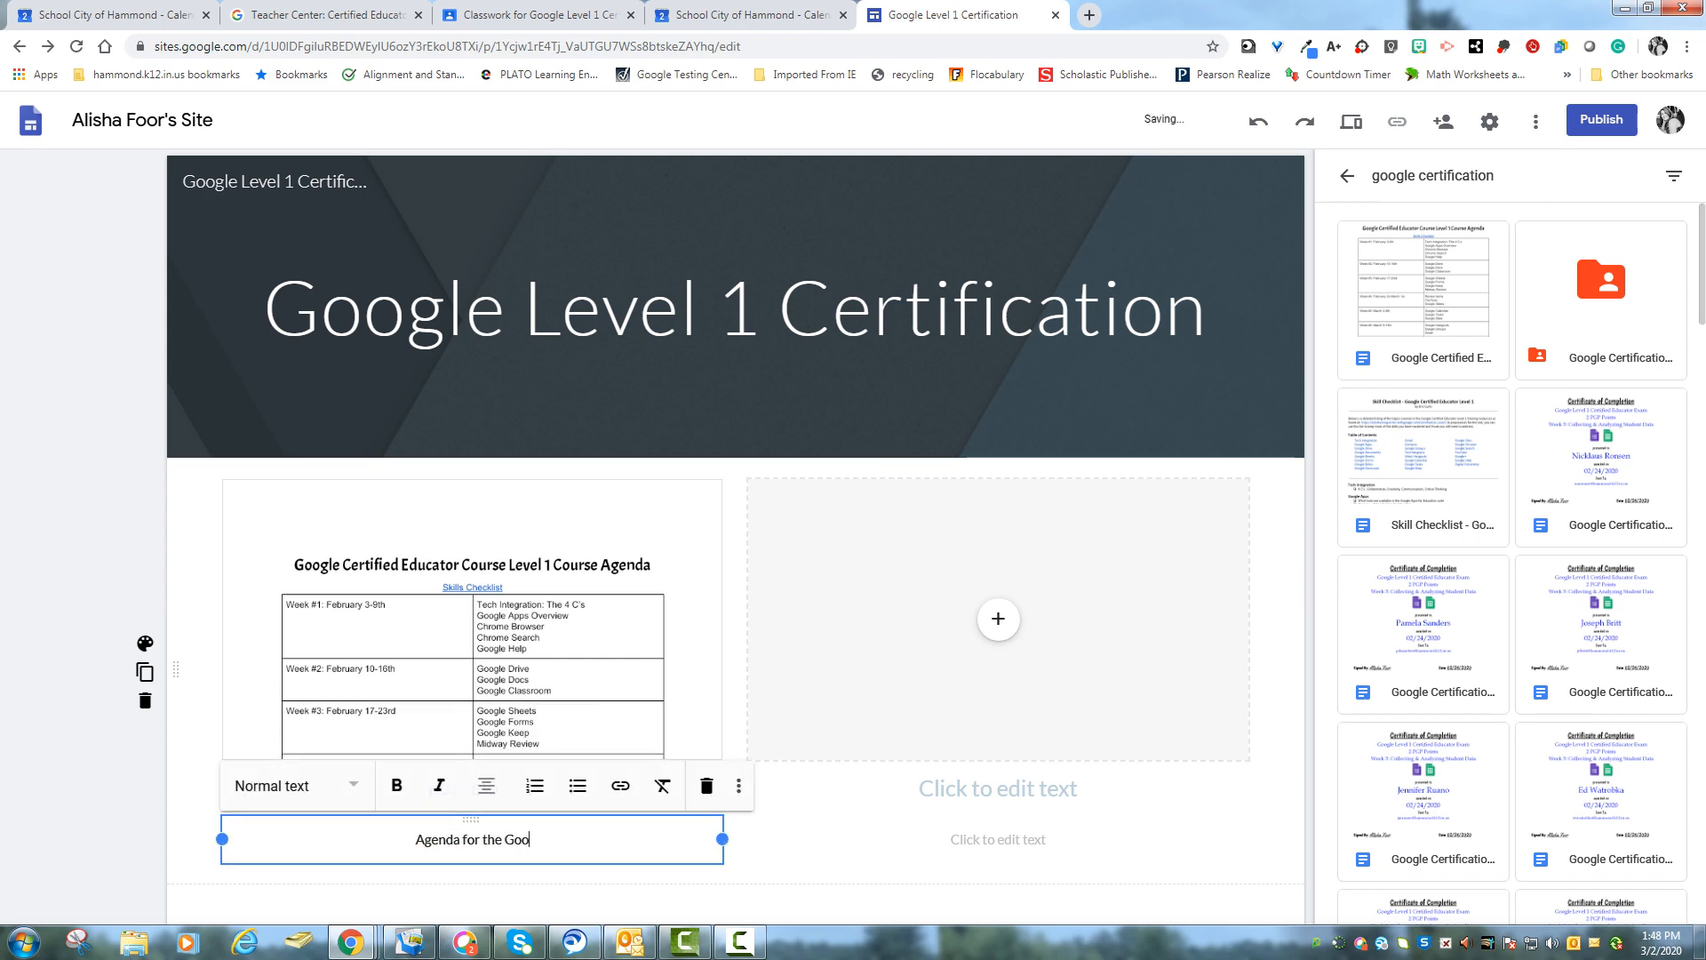
text(gle Certified Edcuator)
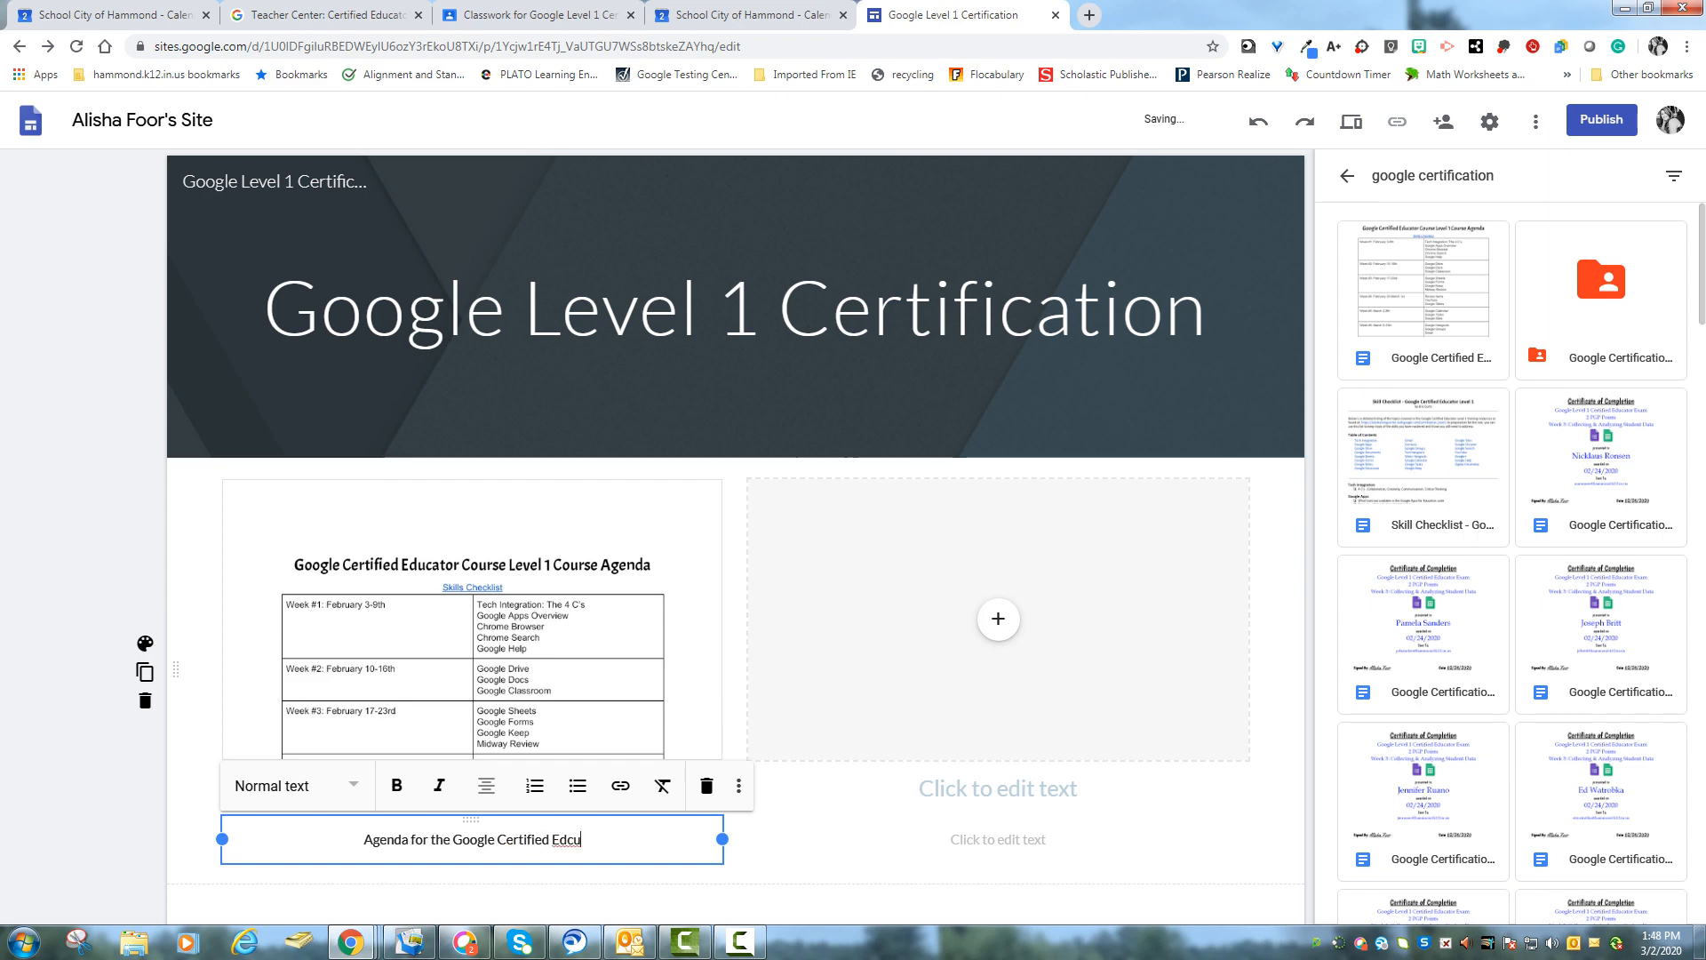
key(BackSpace)
key(BackSpace)
key(BackSpace)
key(BackSpace)
key(BackSpace)
key(BackSpace)
text(ucator Course)
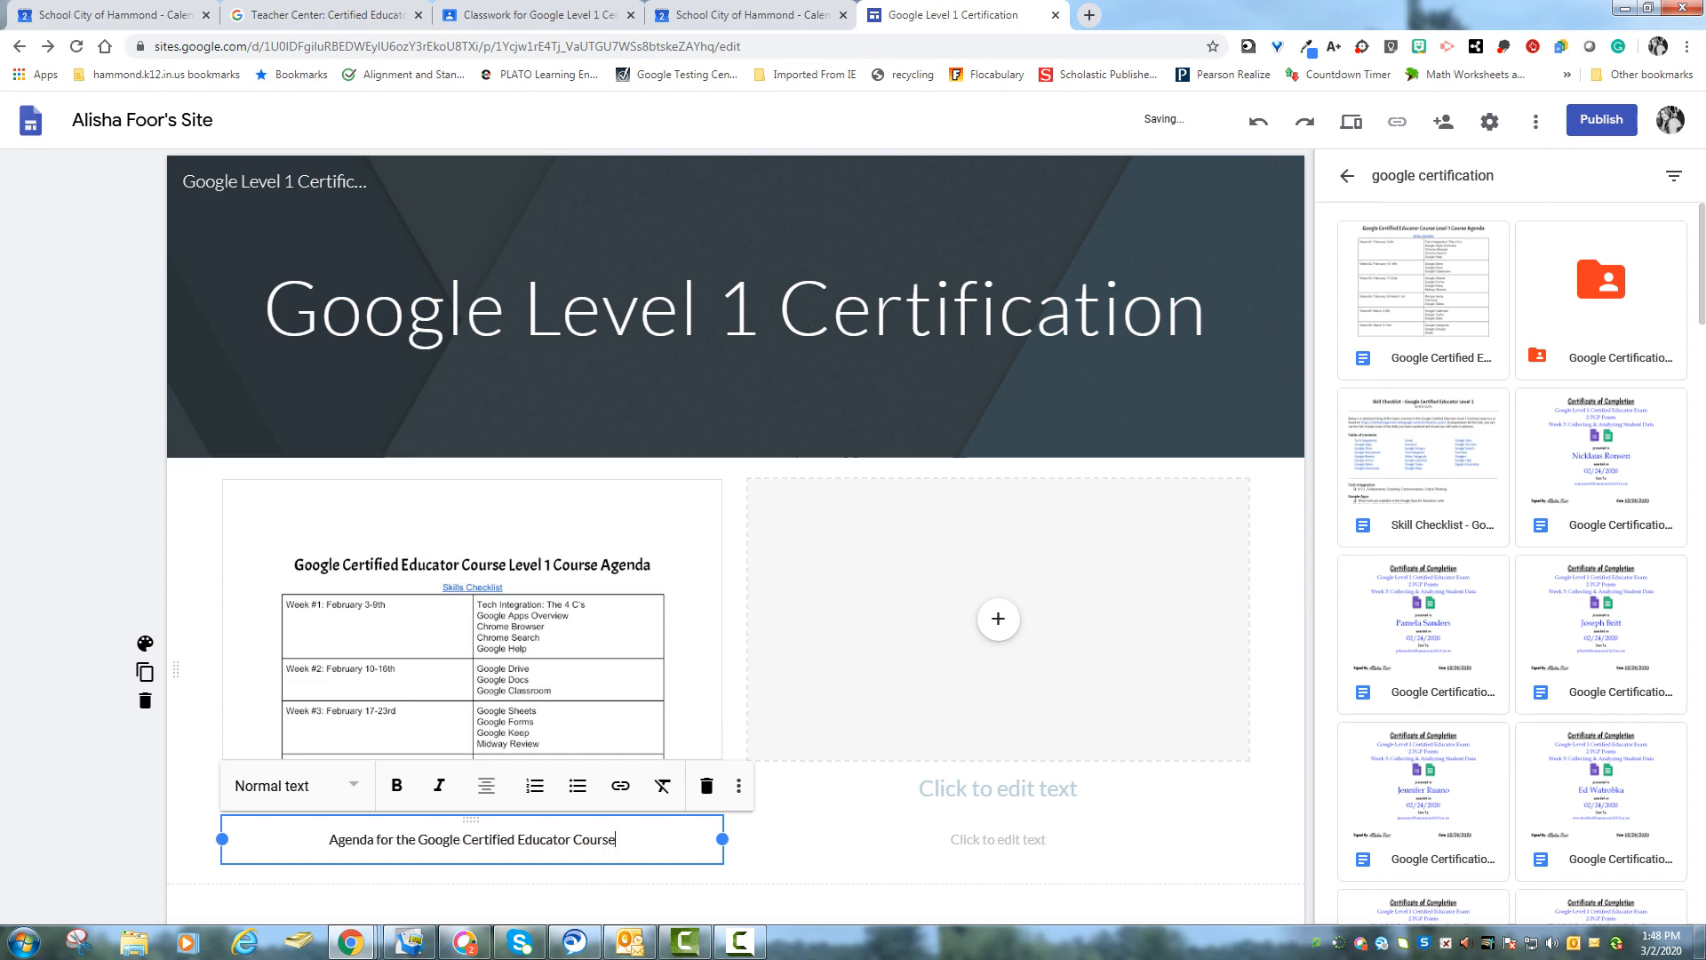
click(978, 845)
click(888, 874)
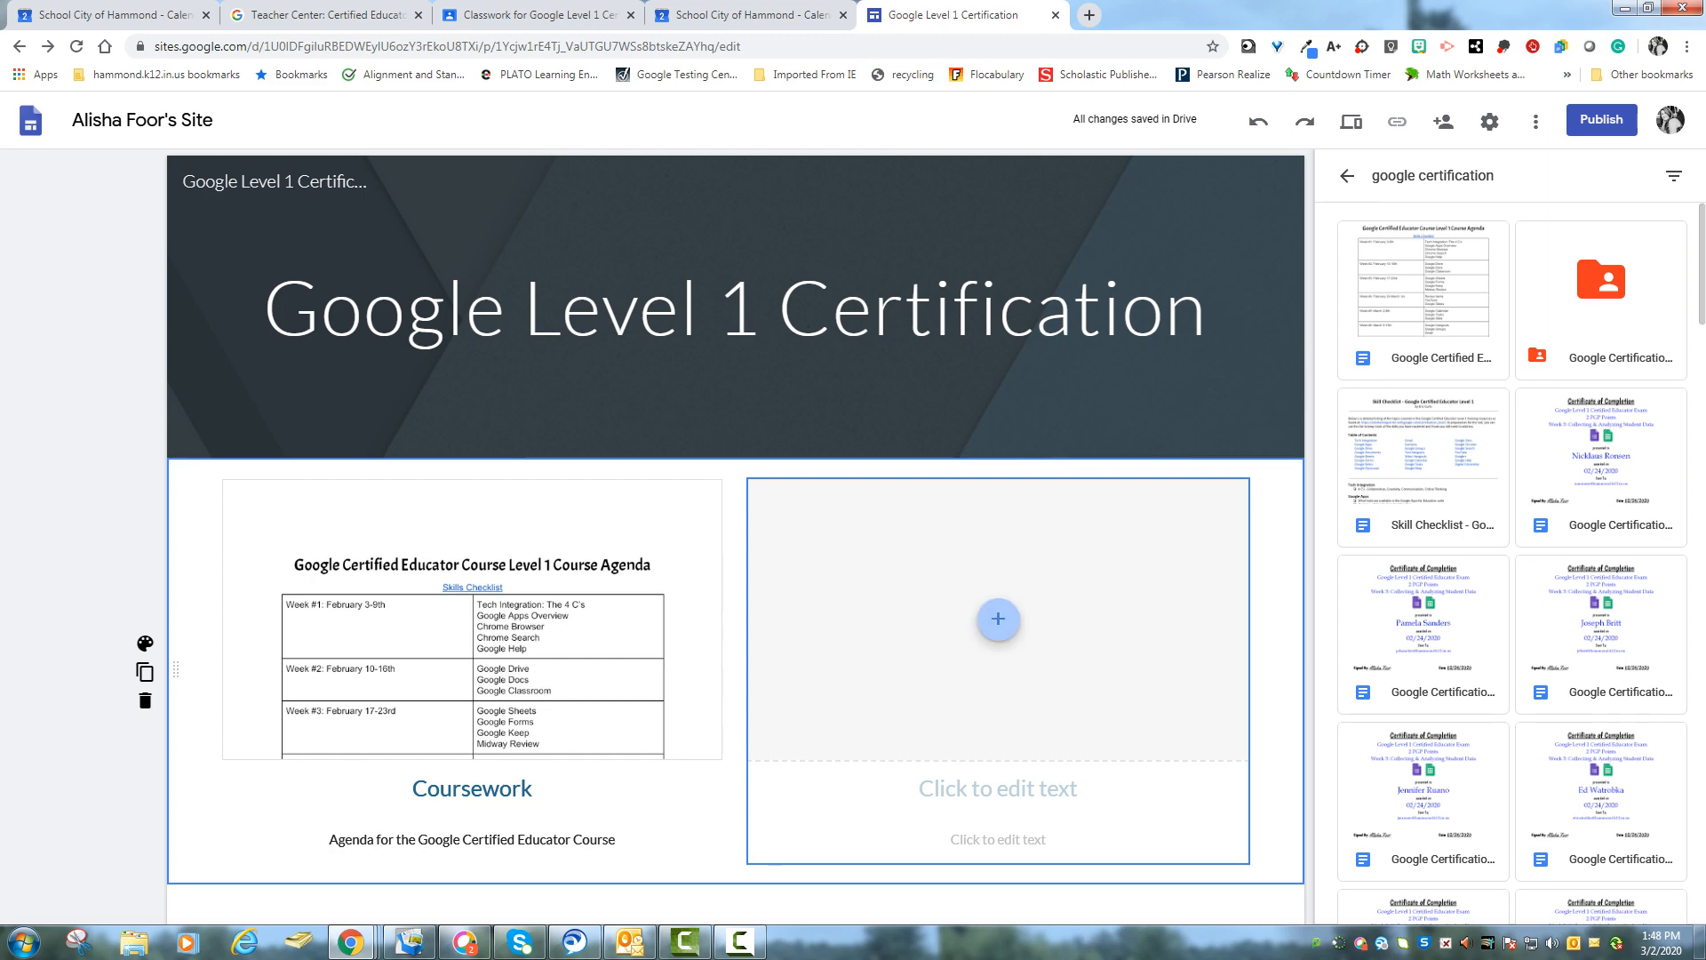
- Insert a YouTube video into the right placeholder by searching google certified educator level 1 exam review and choosing the Google Certification Tips video
click(998, 619)
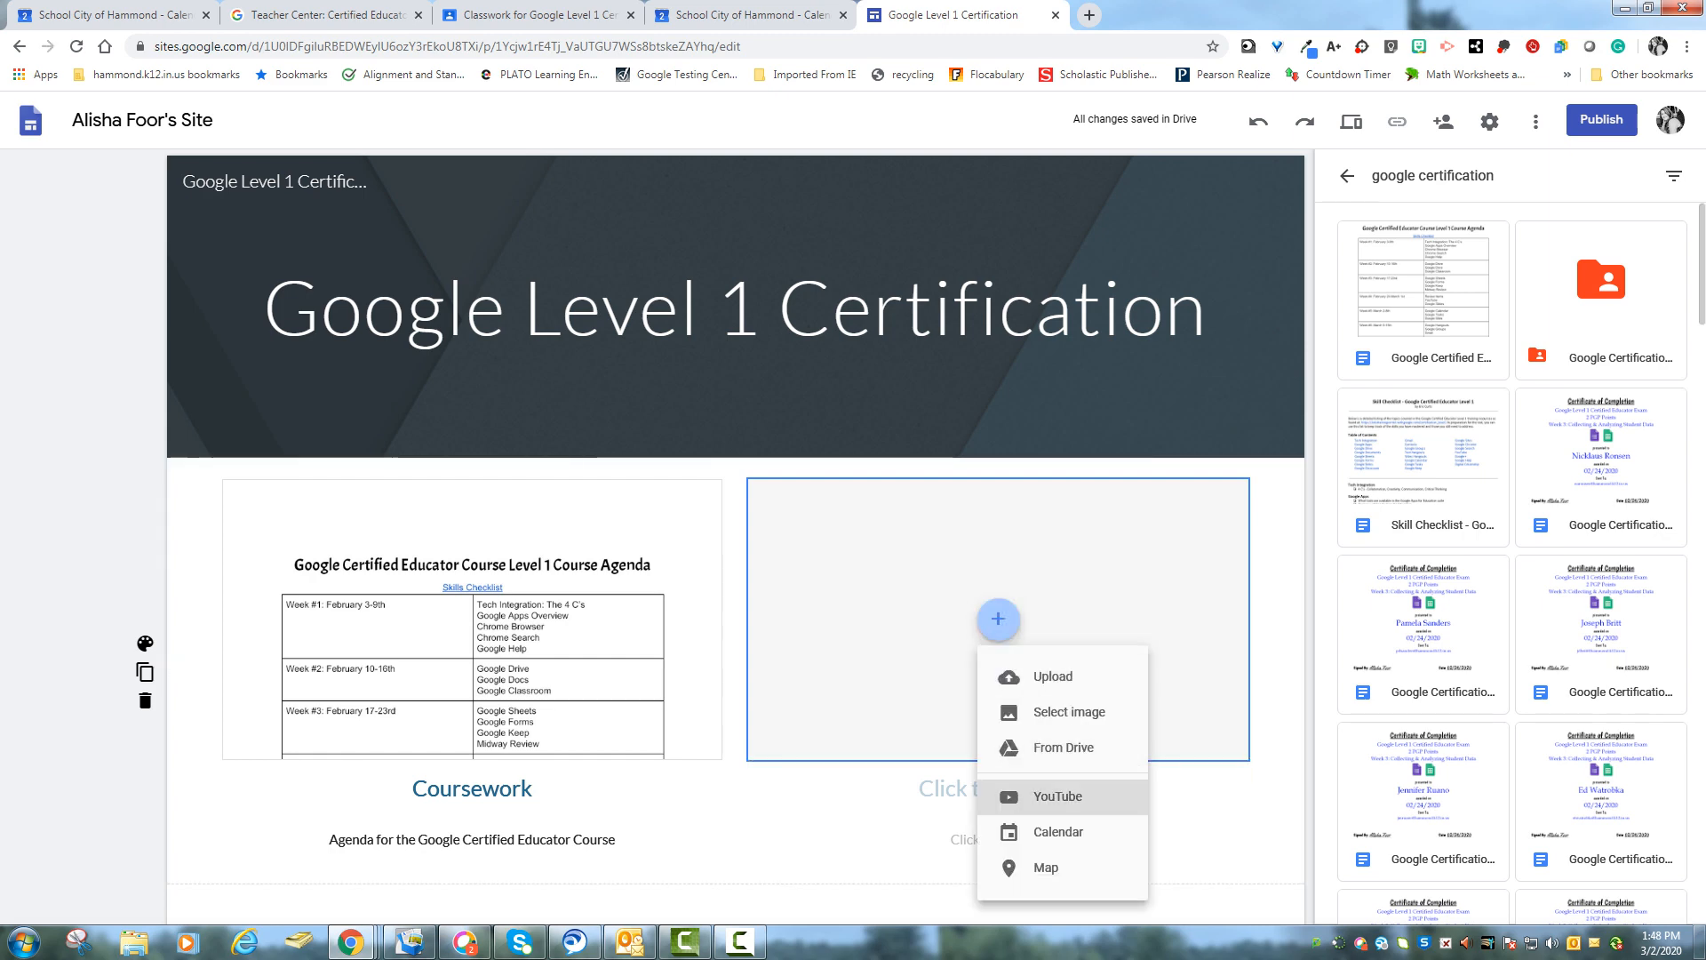
click(1057, 796)
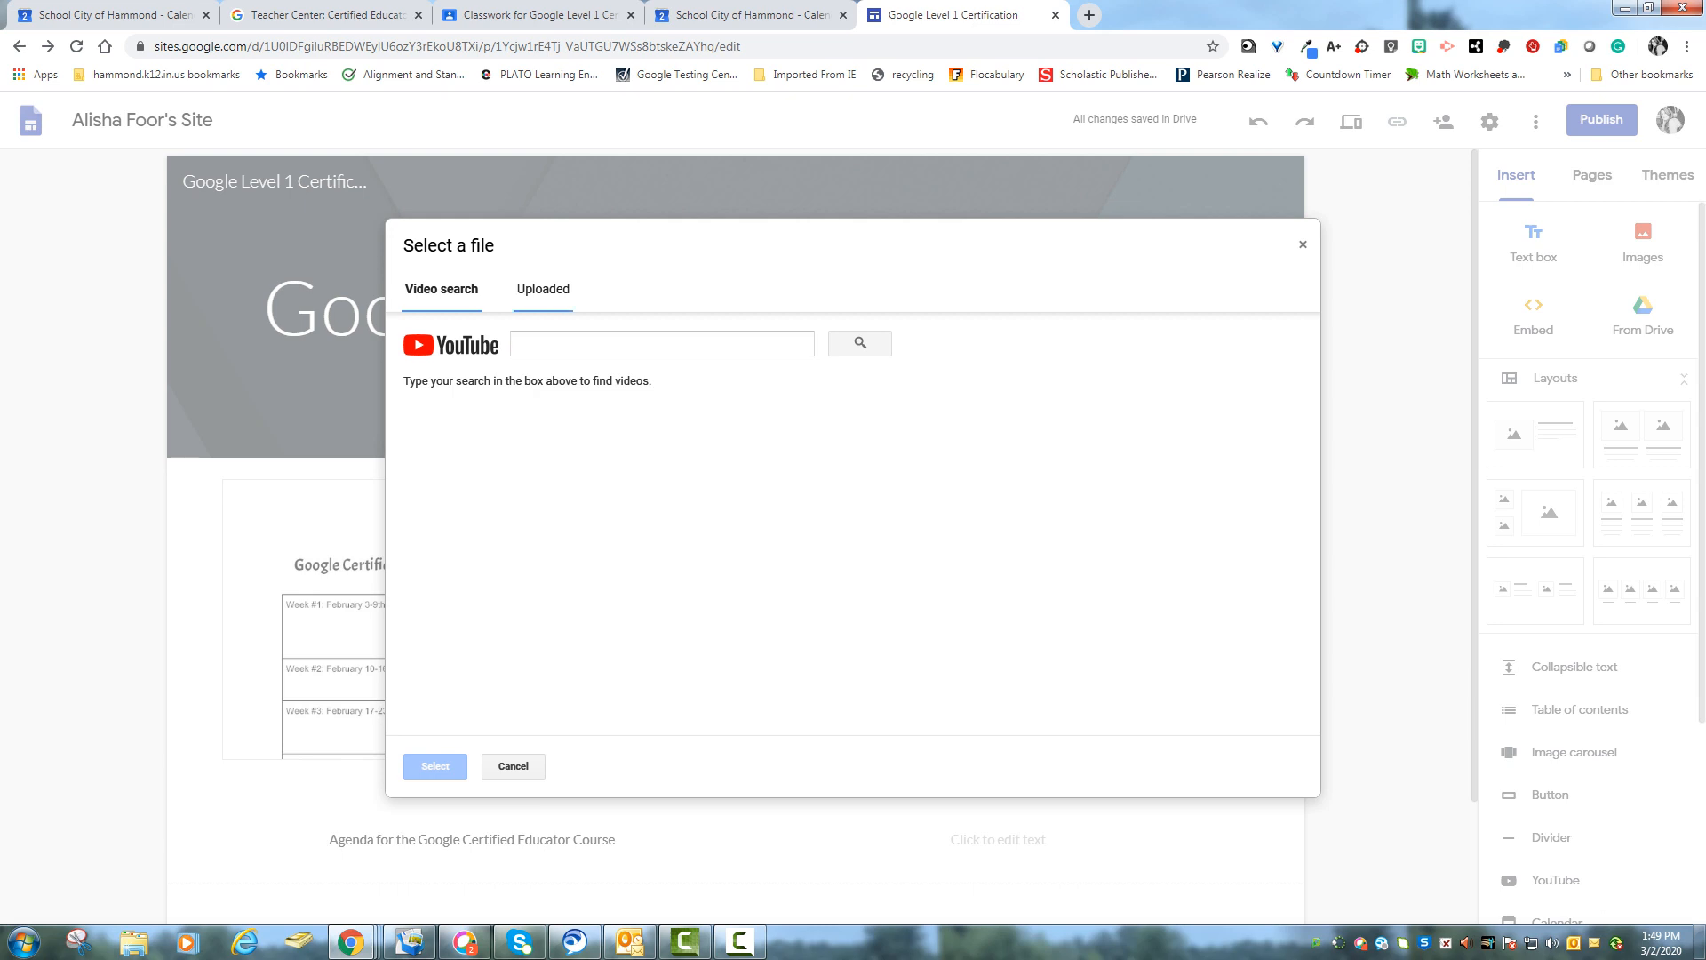
click(543, 289)
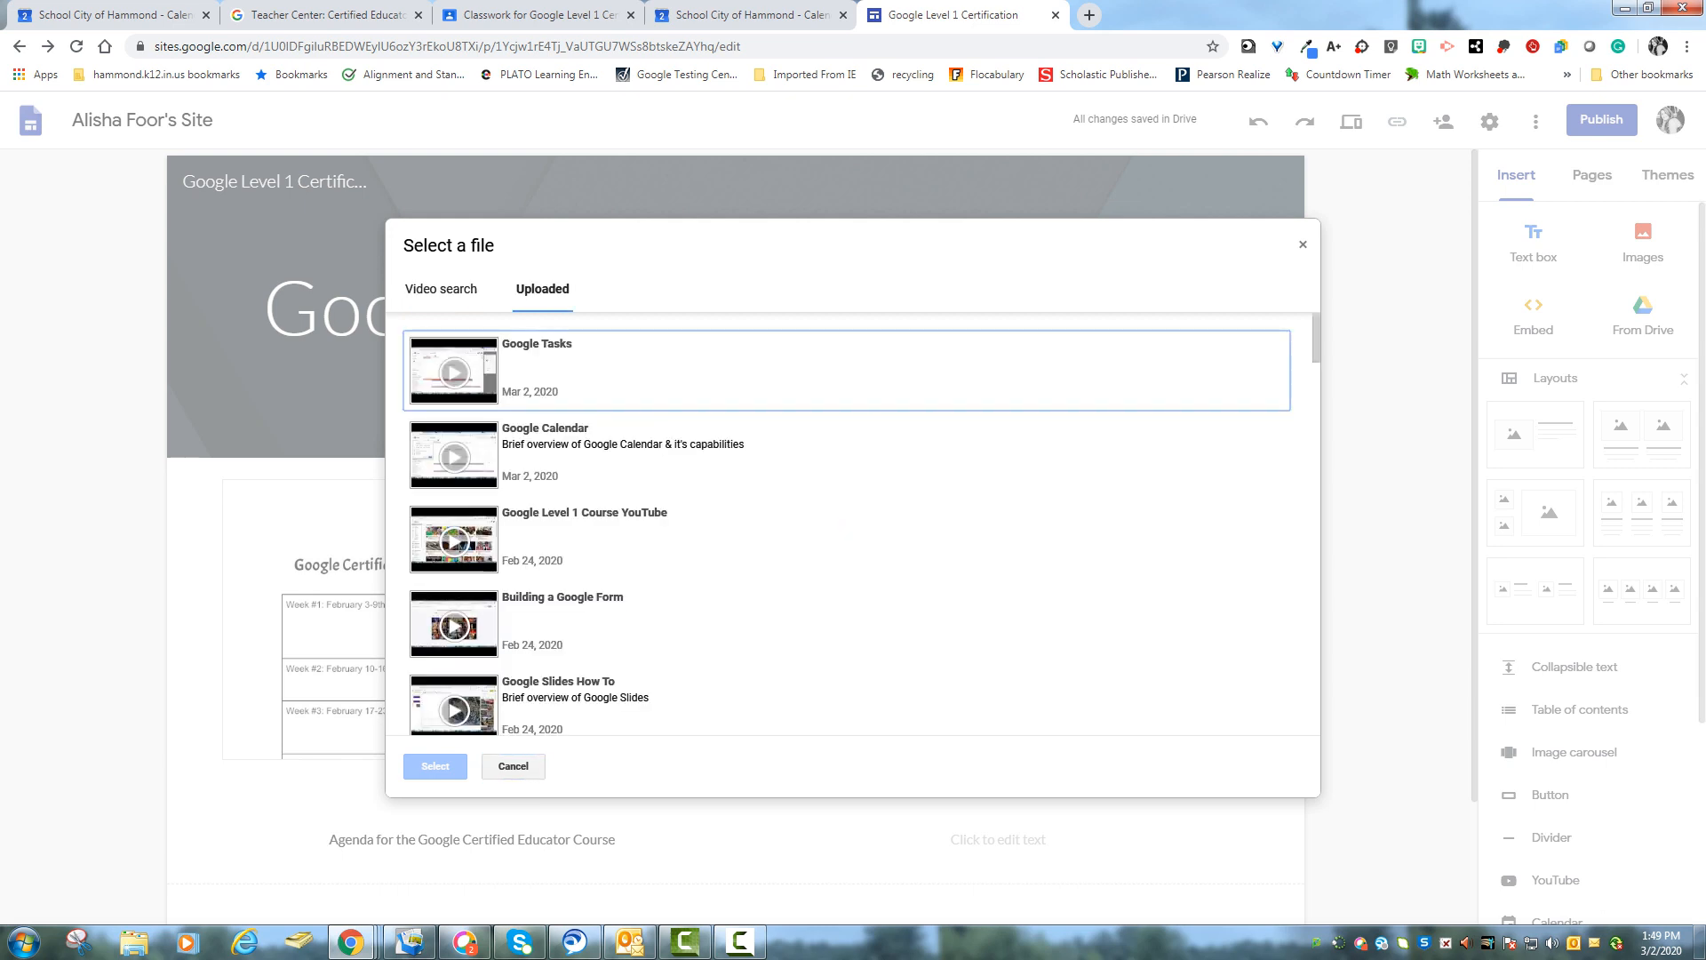
click(442, 289)
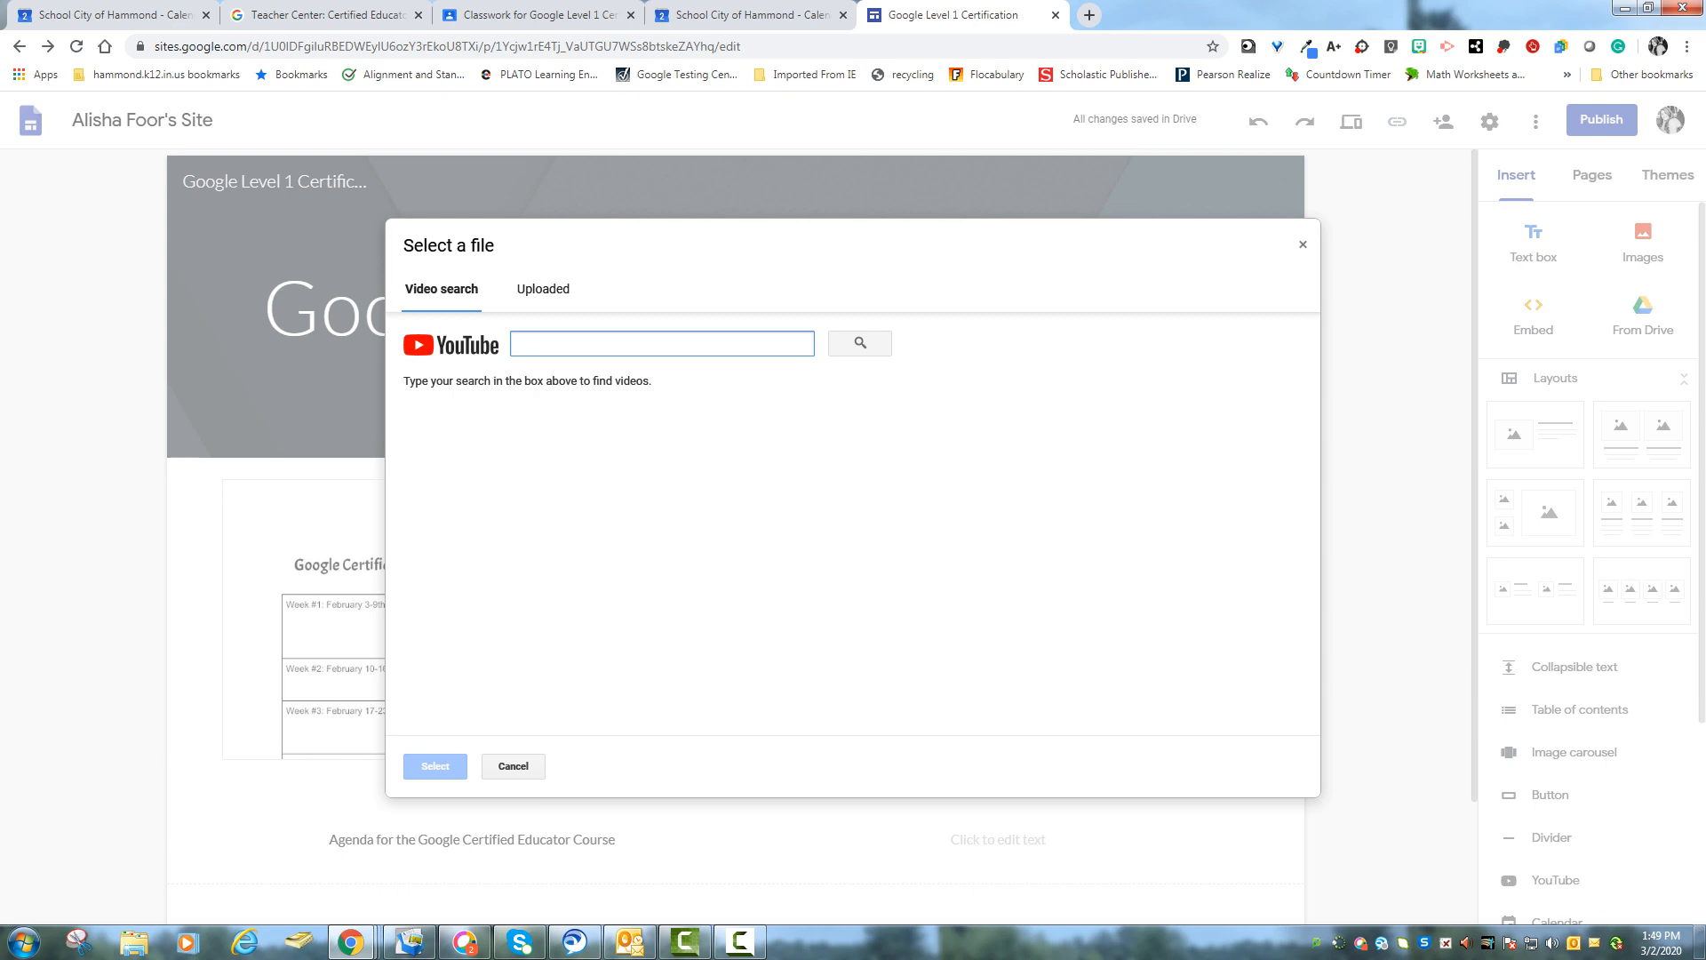
text(google certified educator level 1)
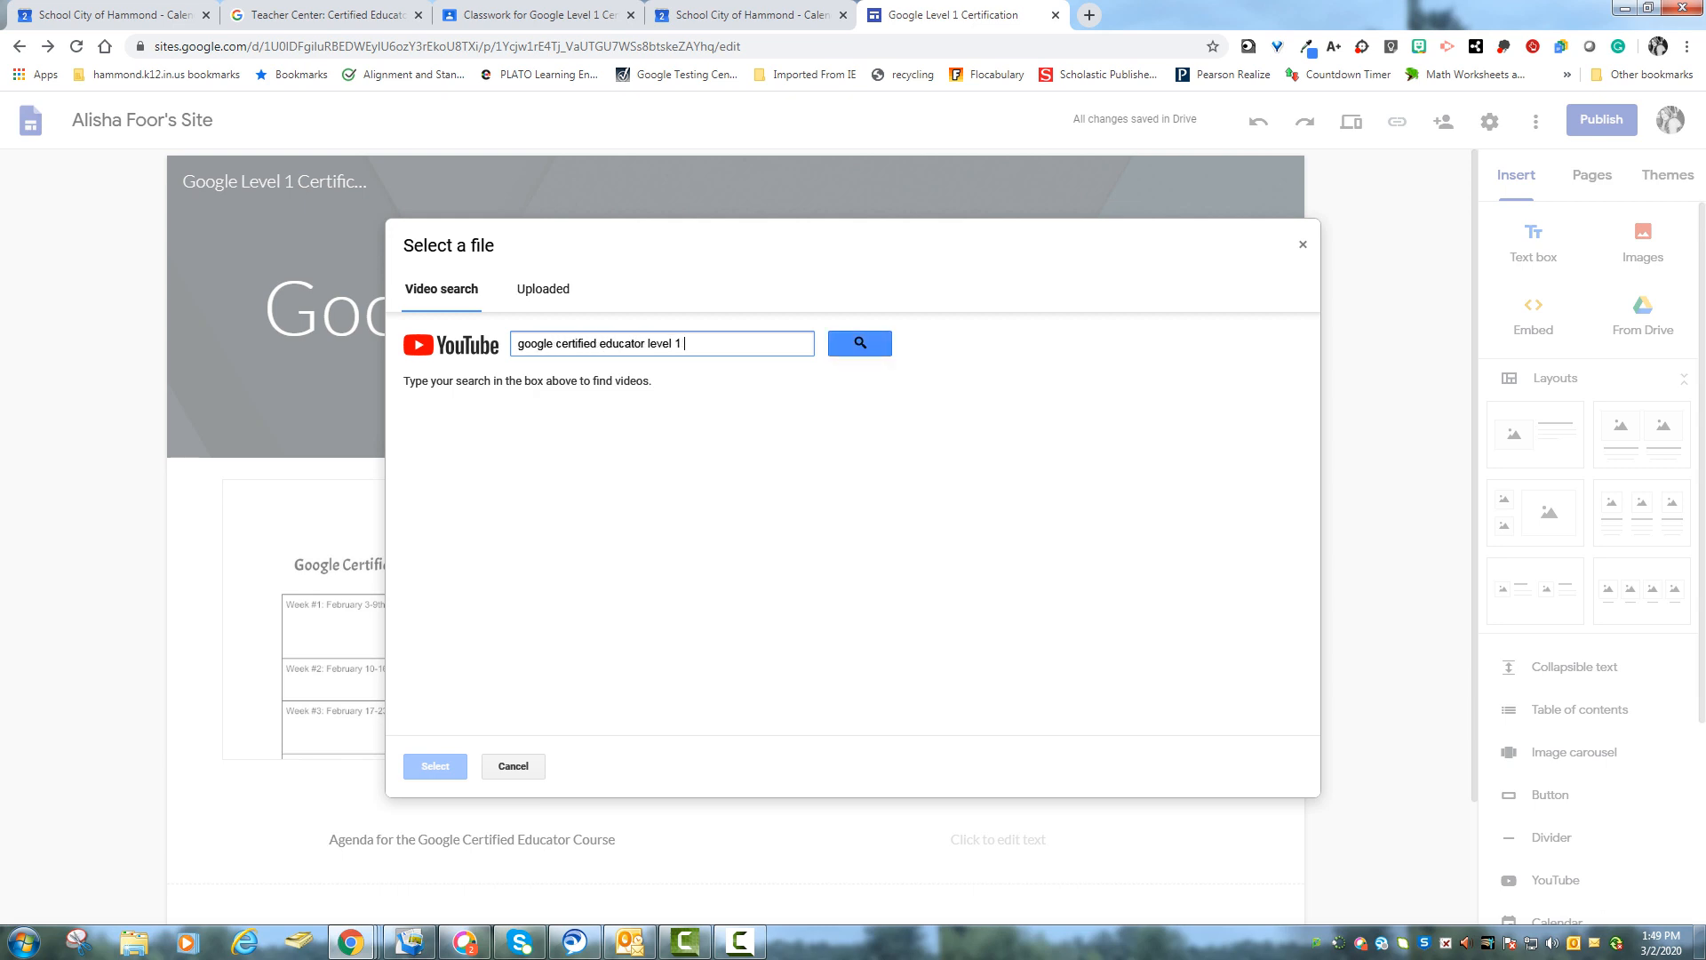
text(iew)
key(Return)
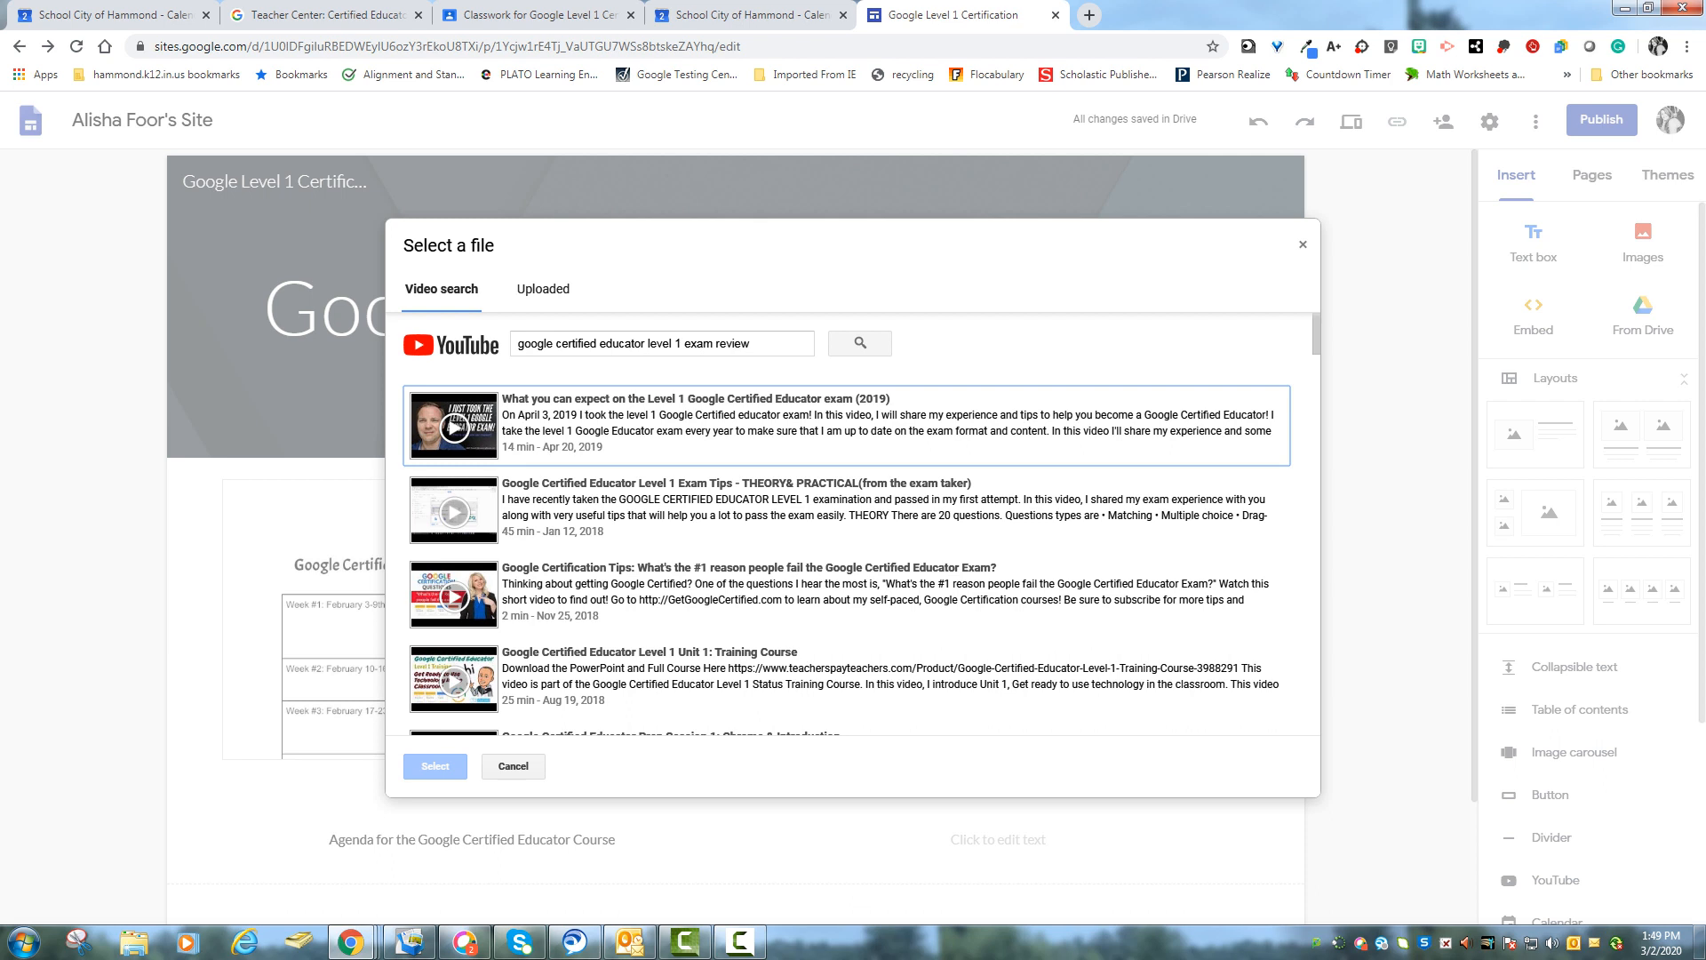
click(676, 587)
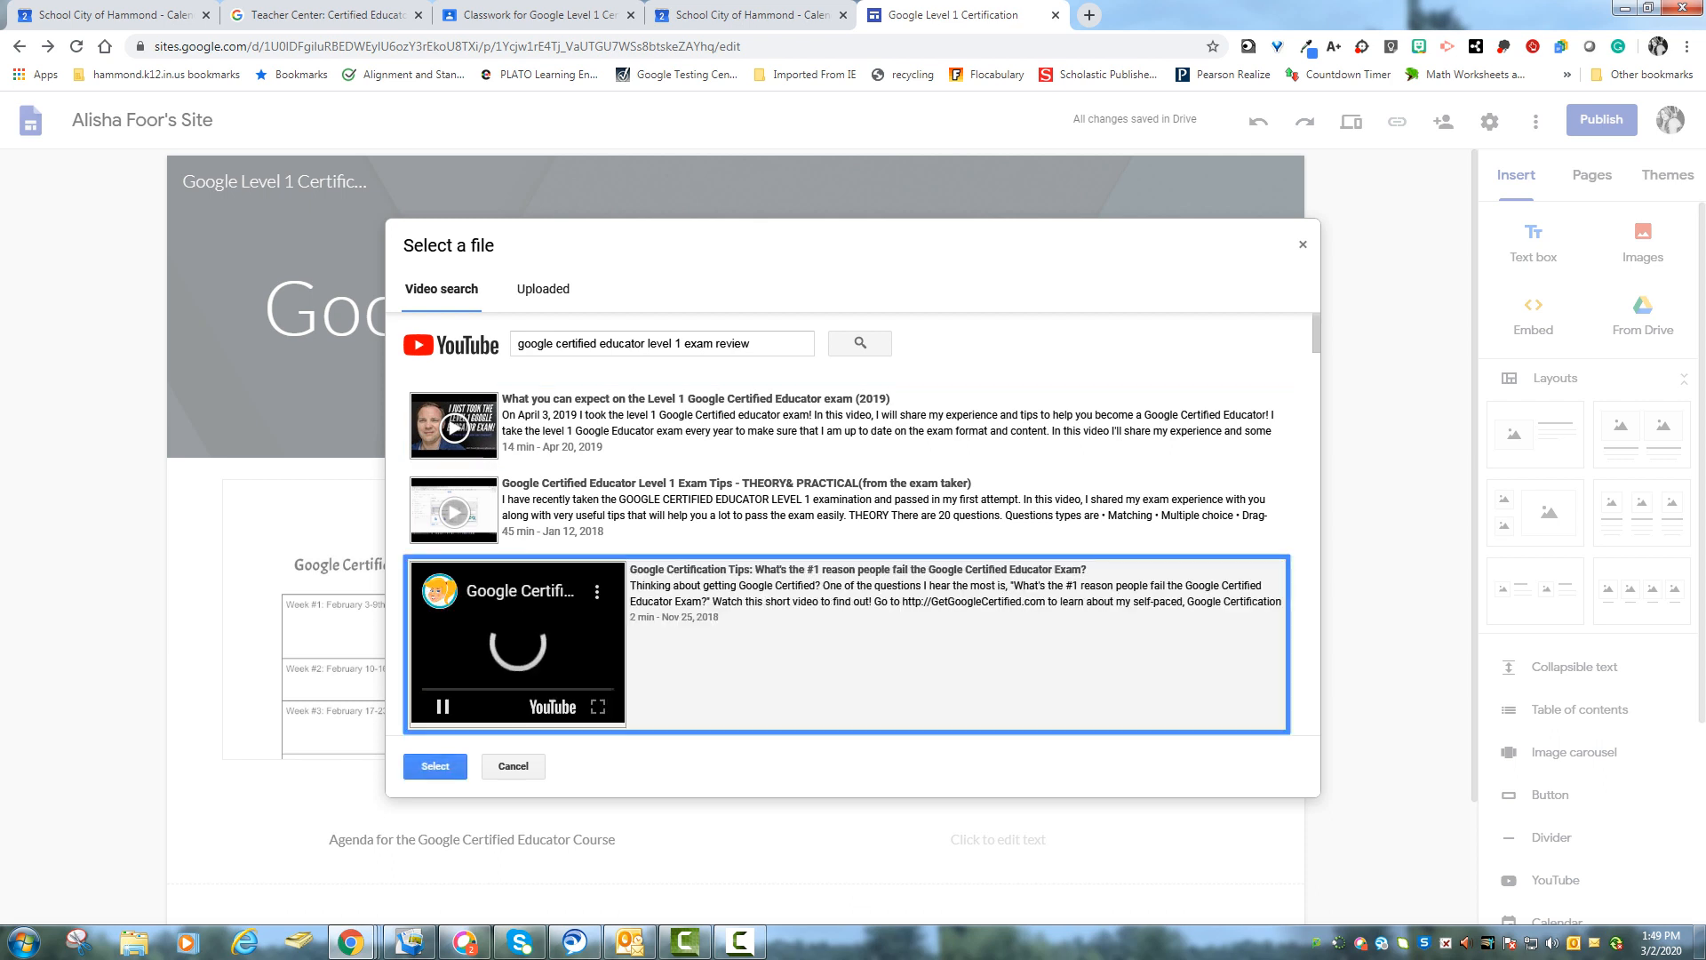
click(518, 643)
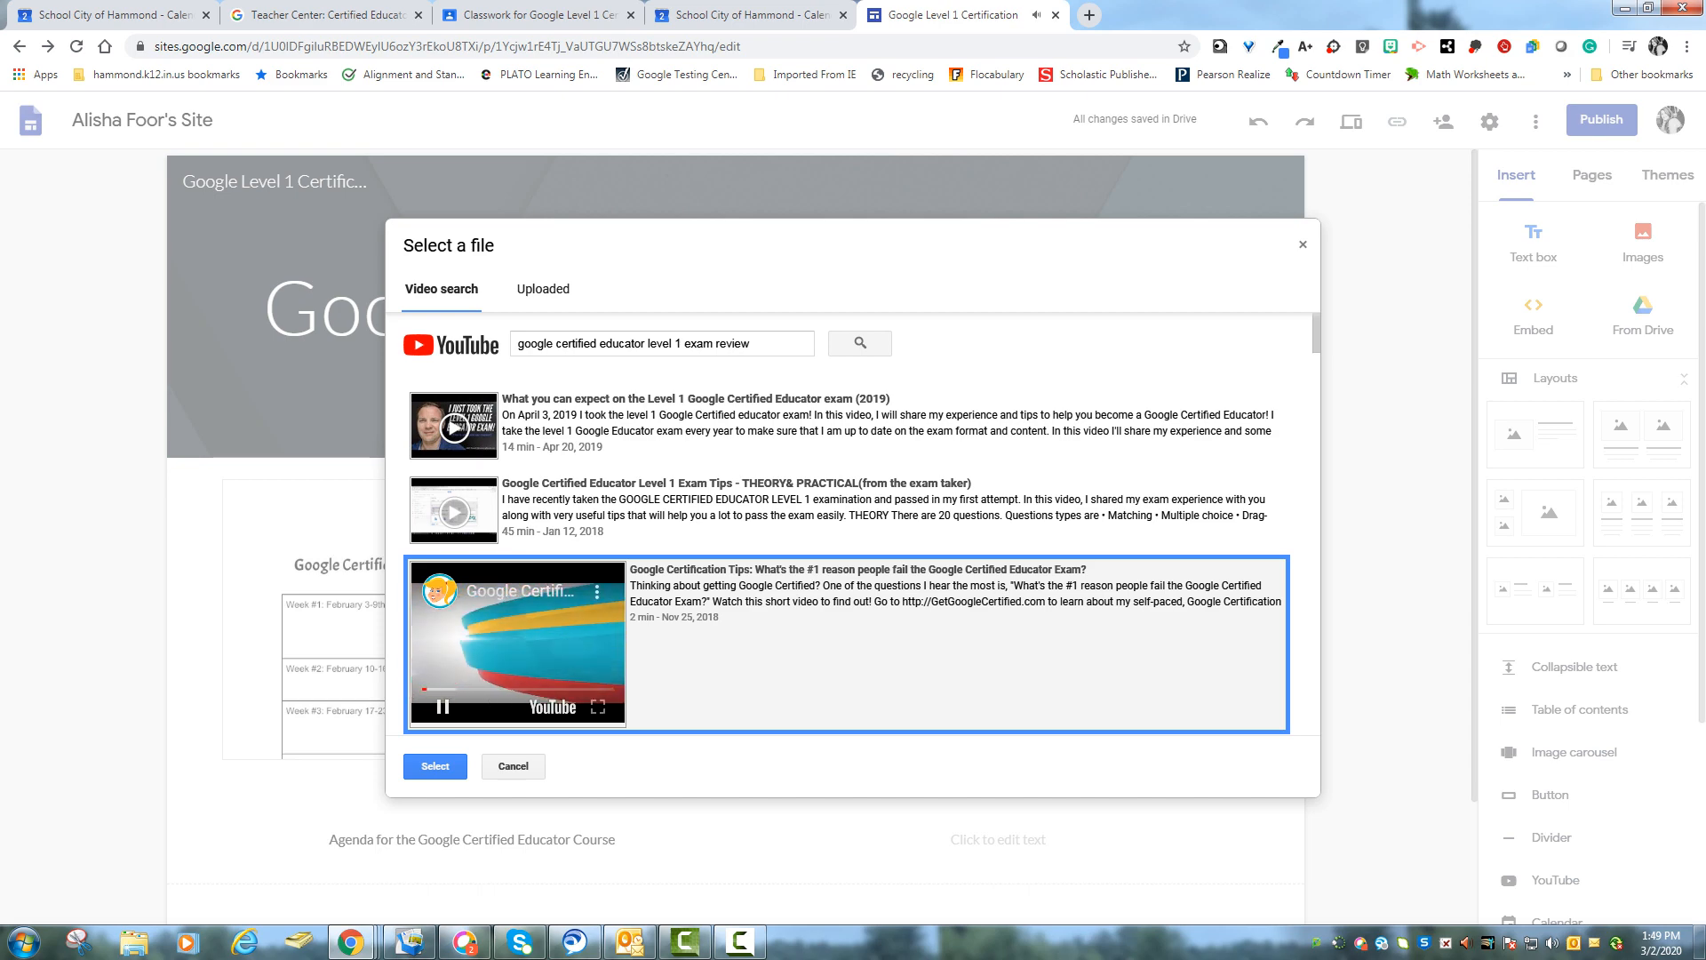
click(435, 766)
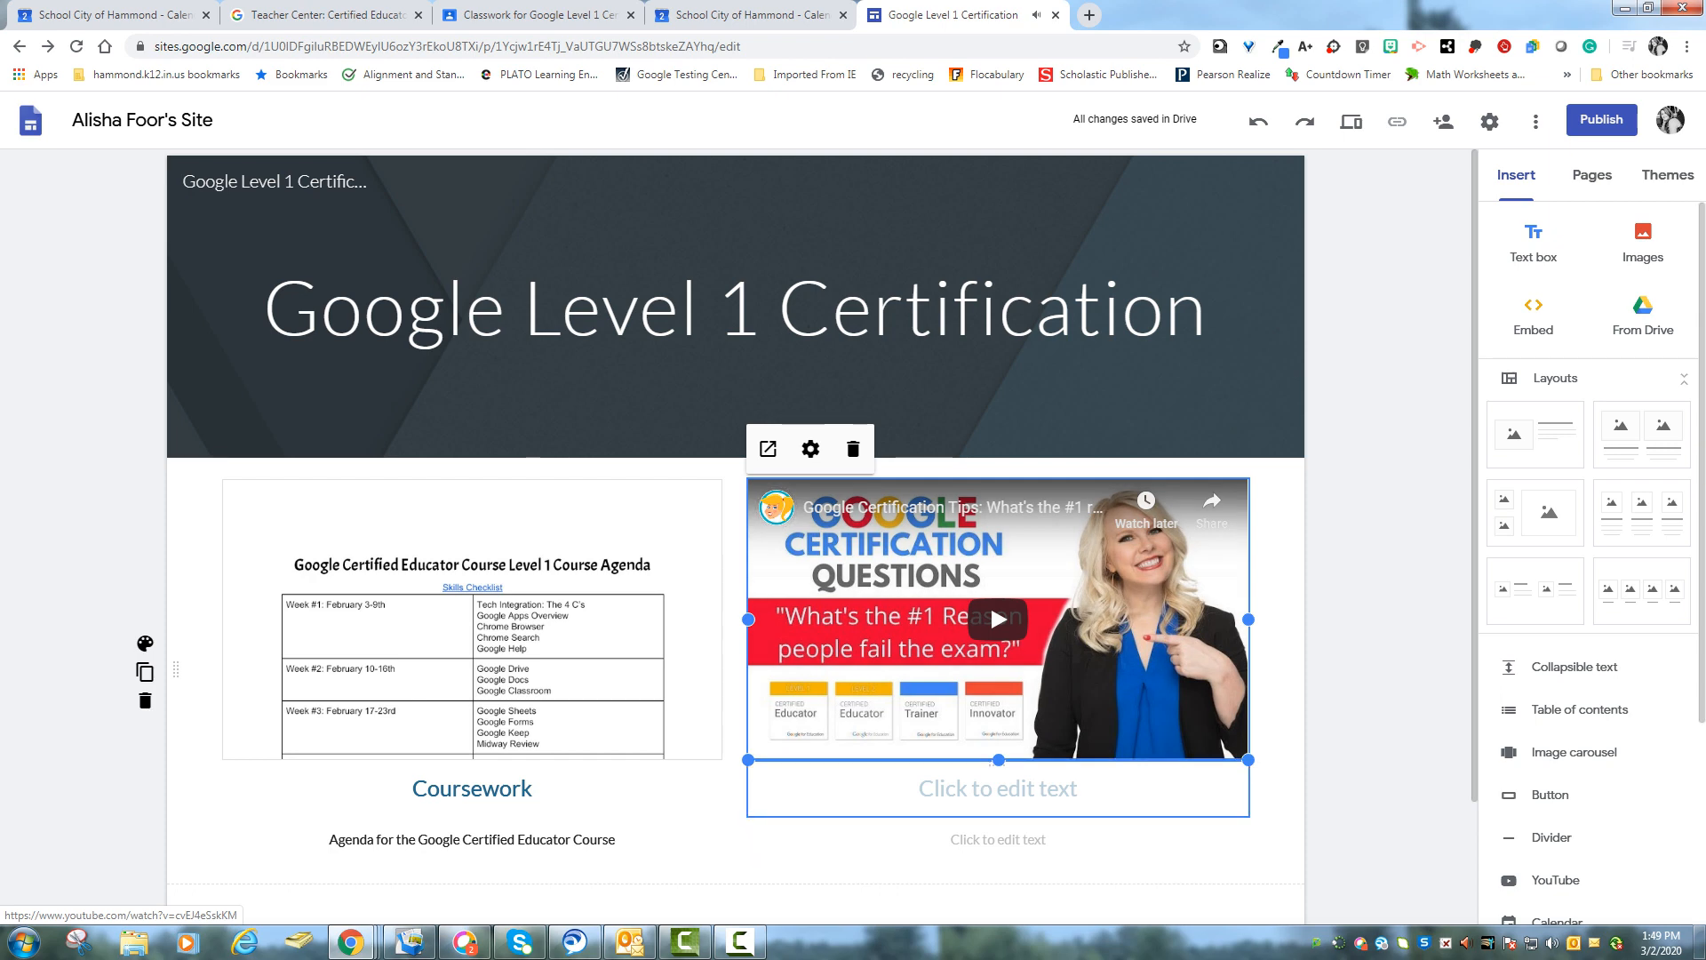
- Caption the video with the heading Kasey Bell and the description Why would I fail the exam?
click(998, 788)
text(Kasey Bell)
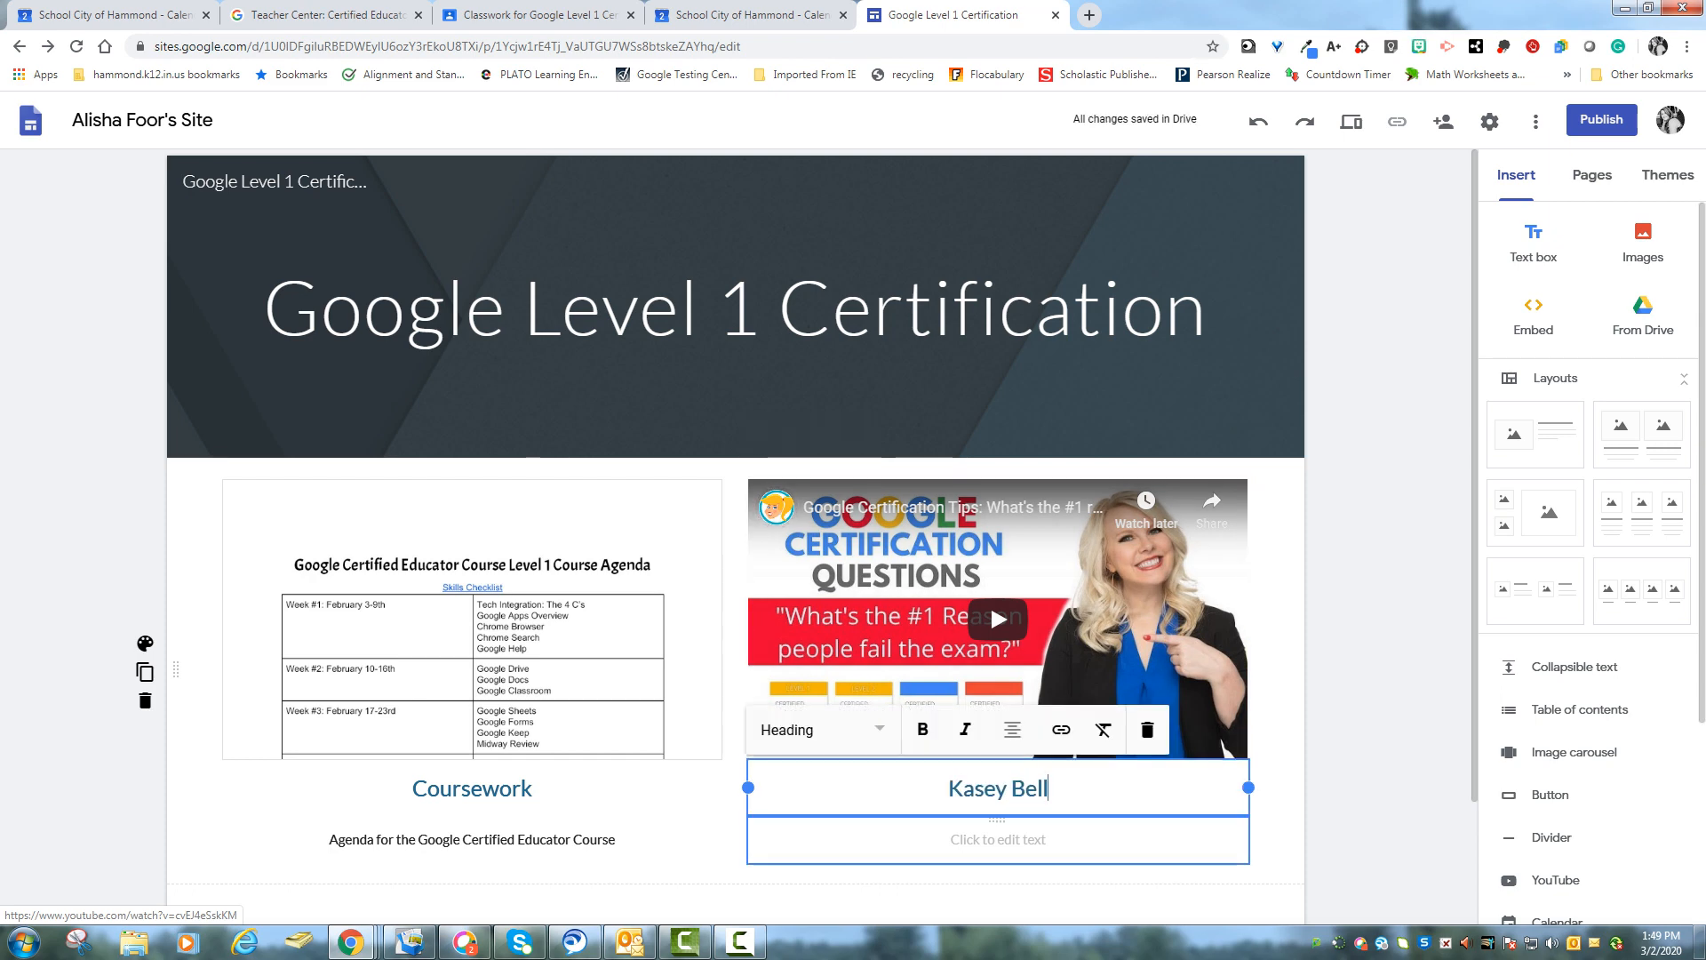
click(998, 839)
text(Why wouild)
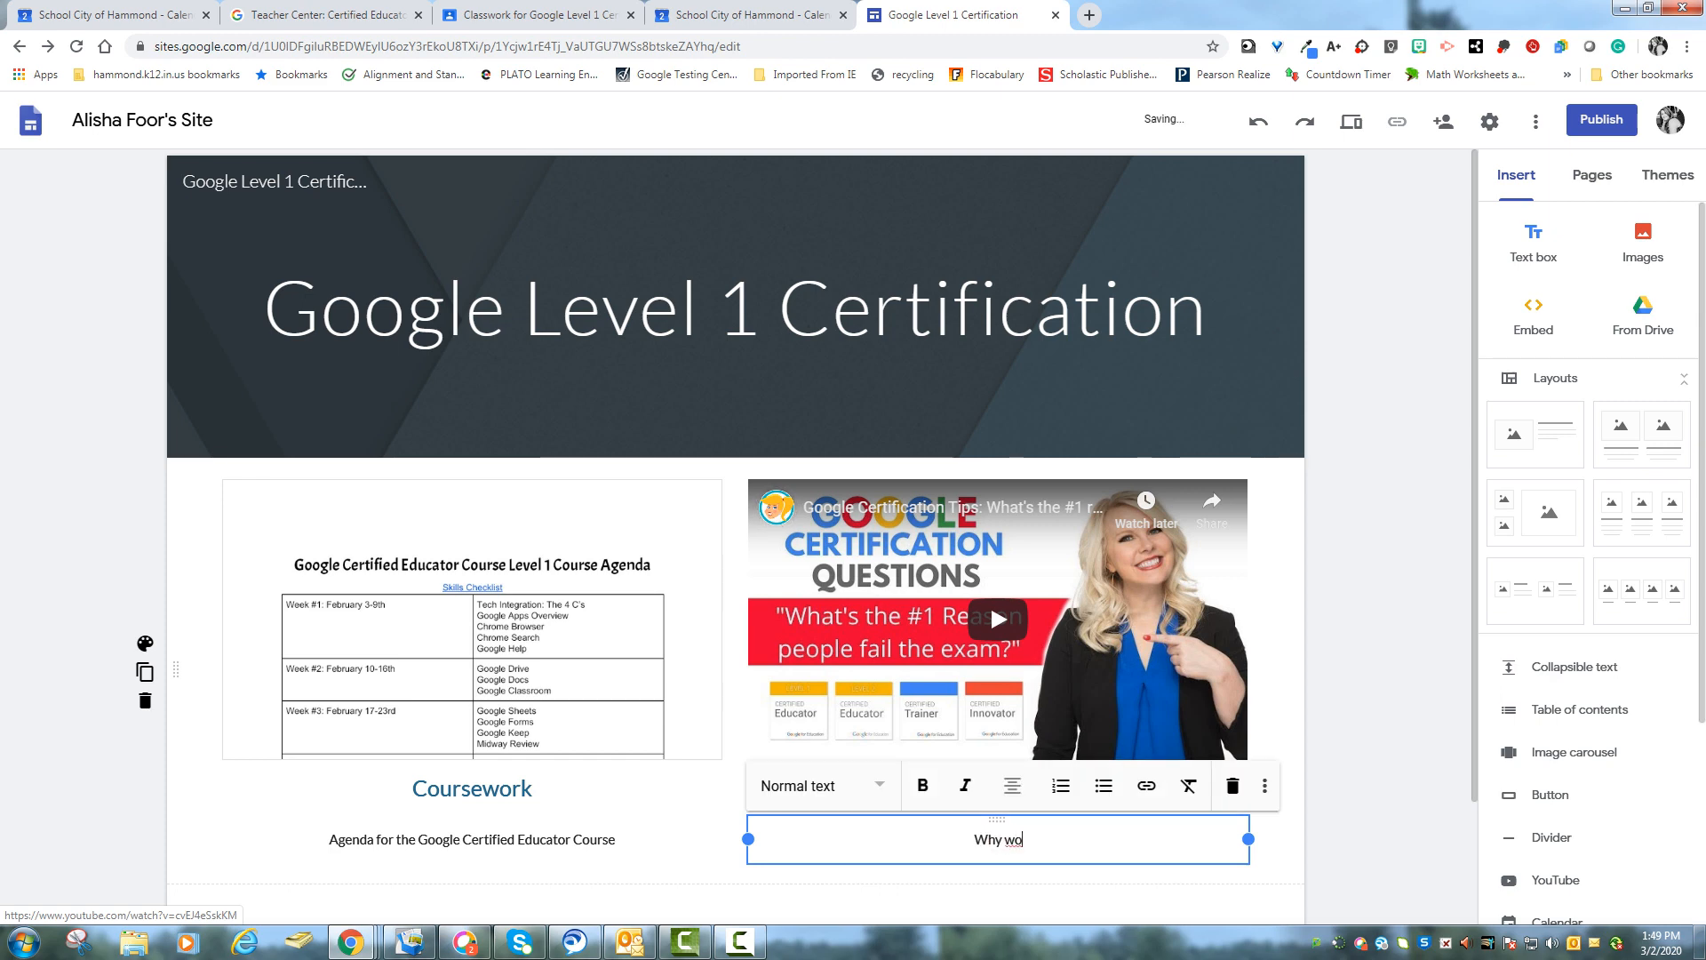
key(BackSpace)
key(BackSpace)
key(BackSpace)
text(ld I fail the exam?)
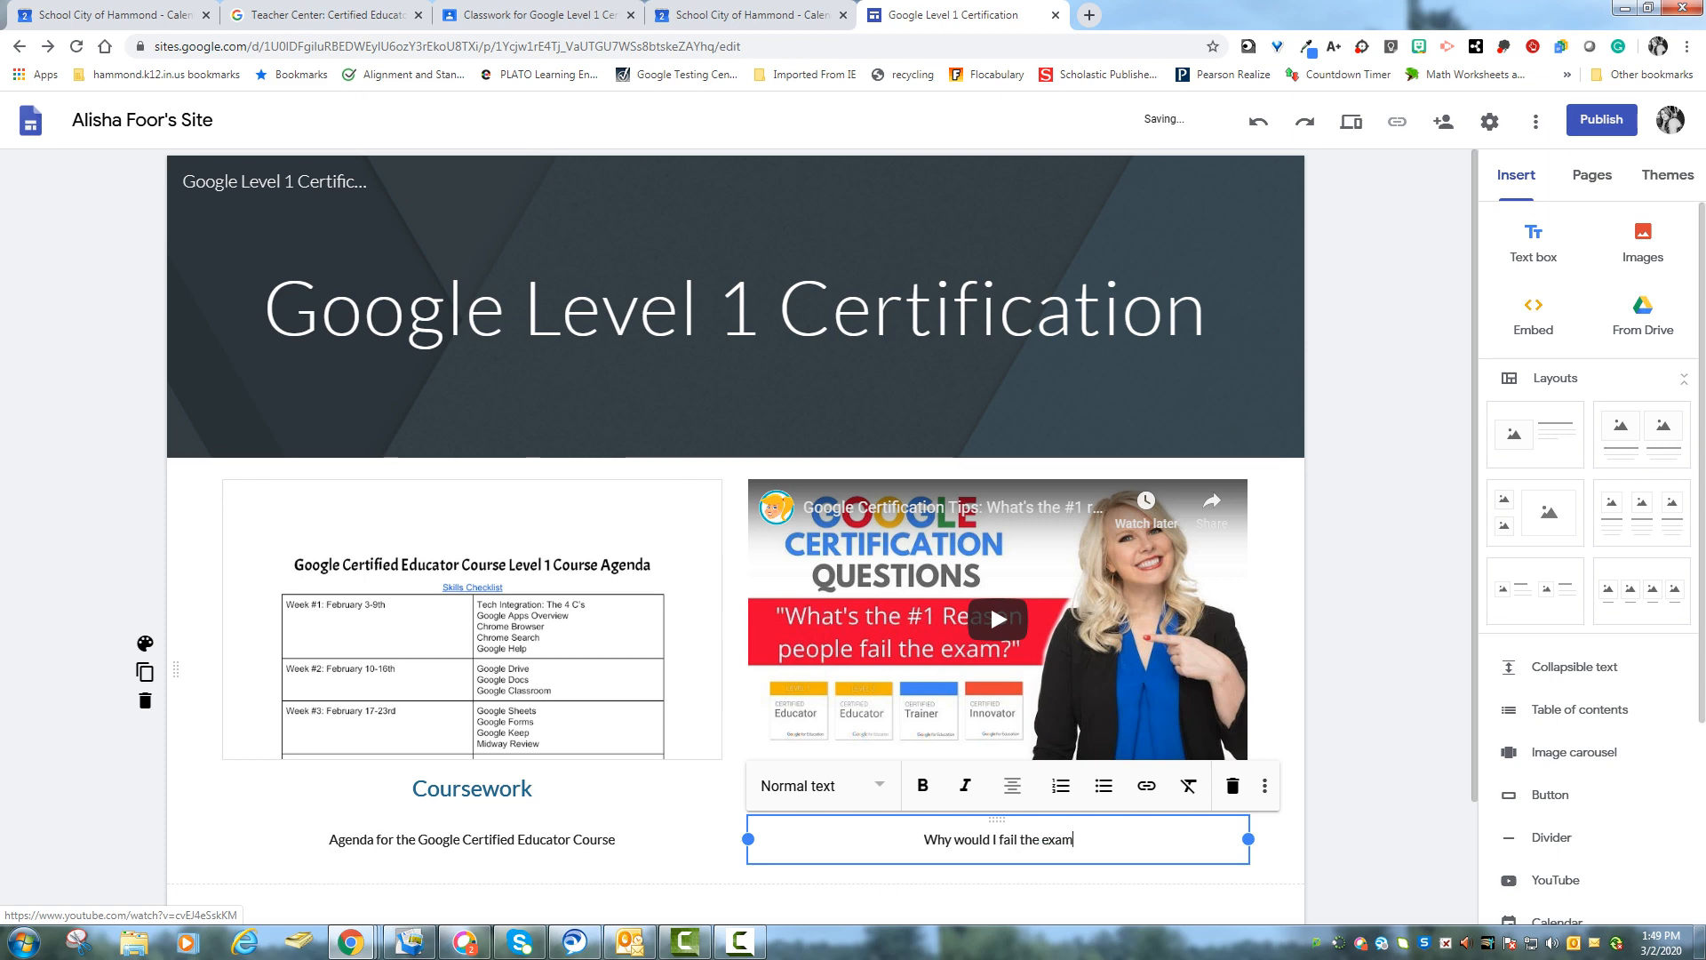
click(1380, 756)
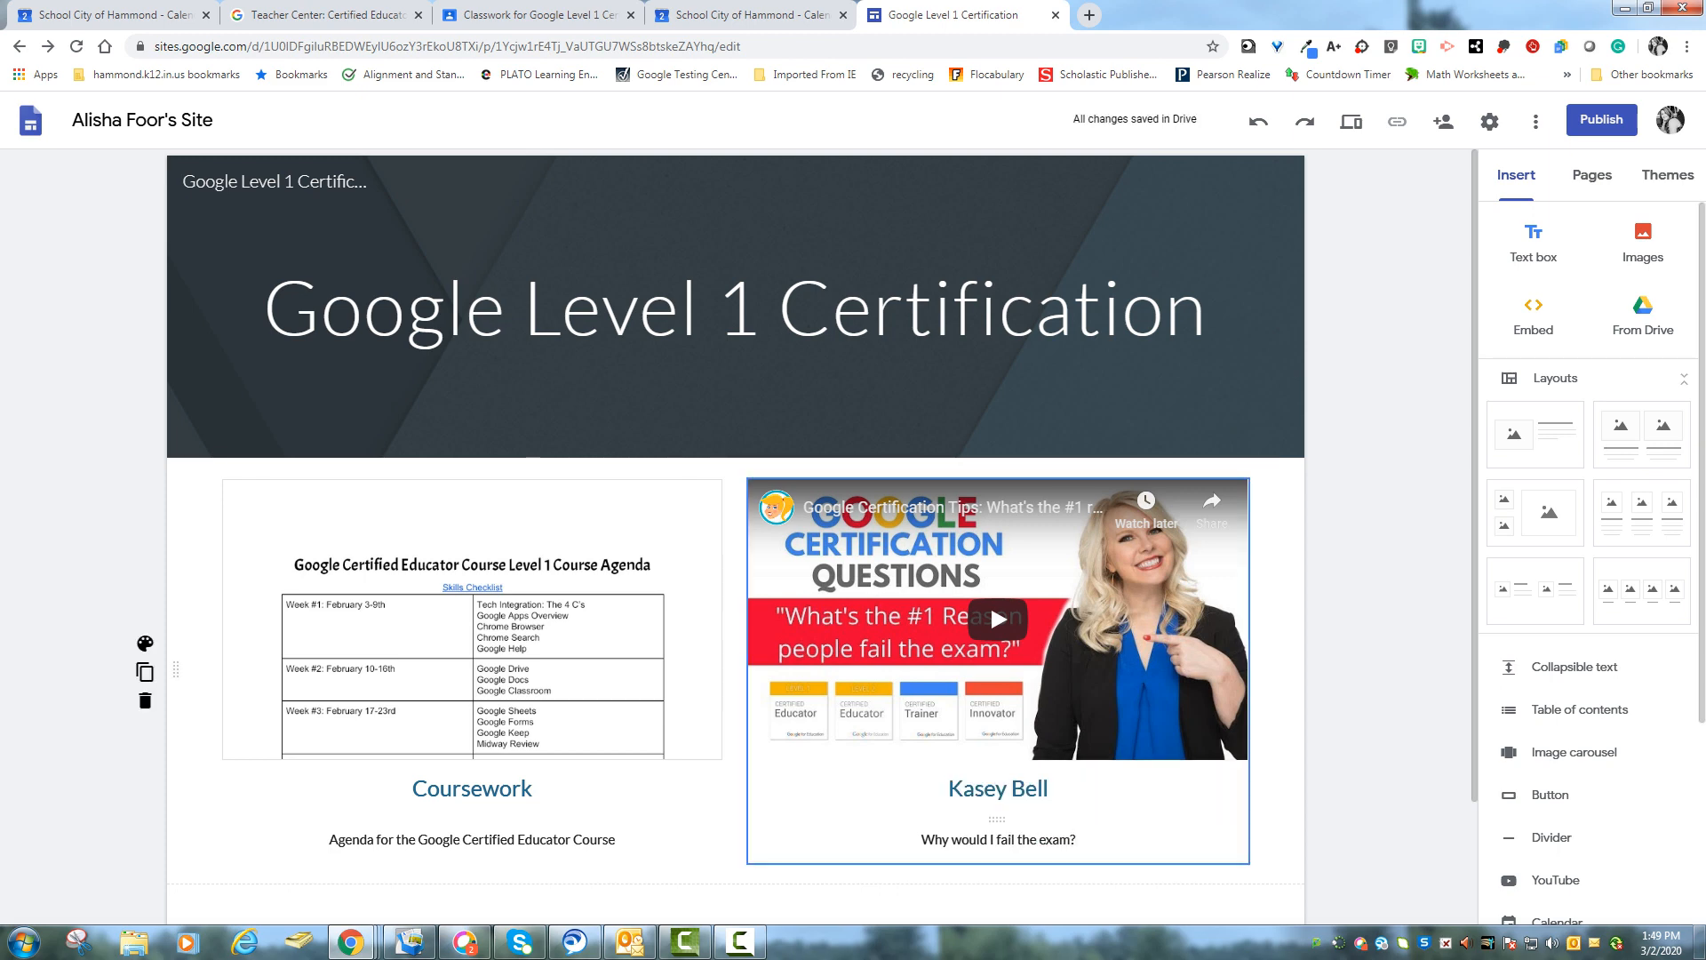
click(1036, 838)
click(822, 786)
click(822, 797)
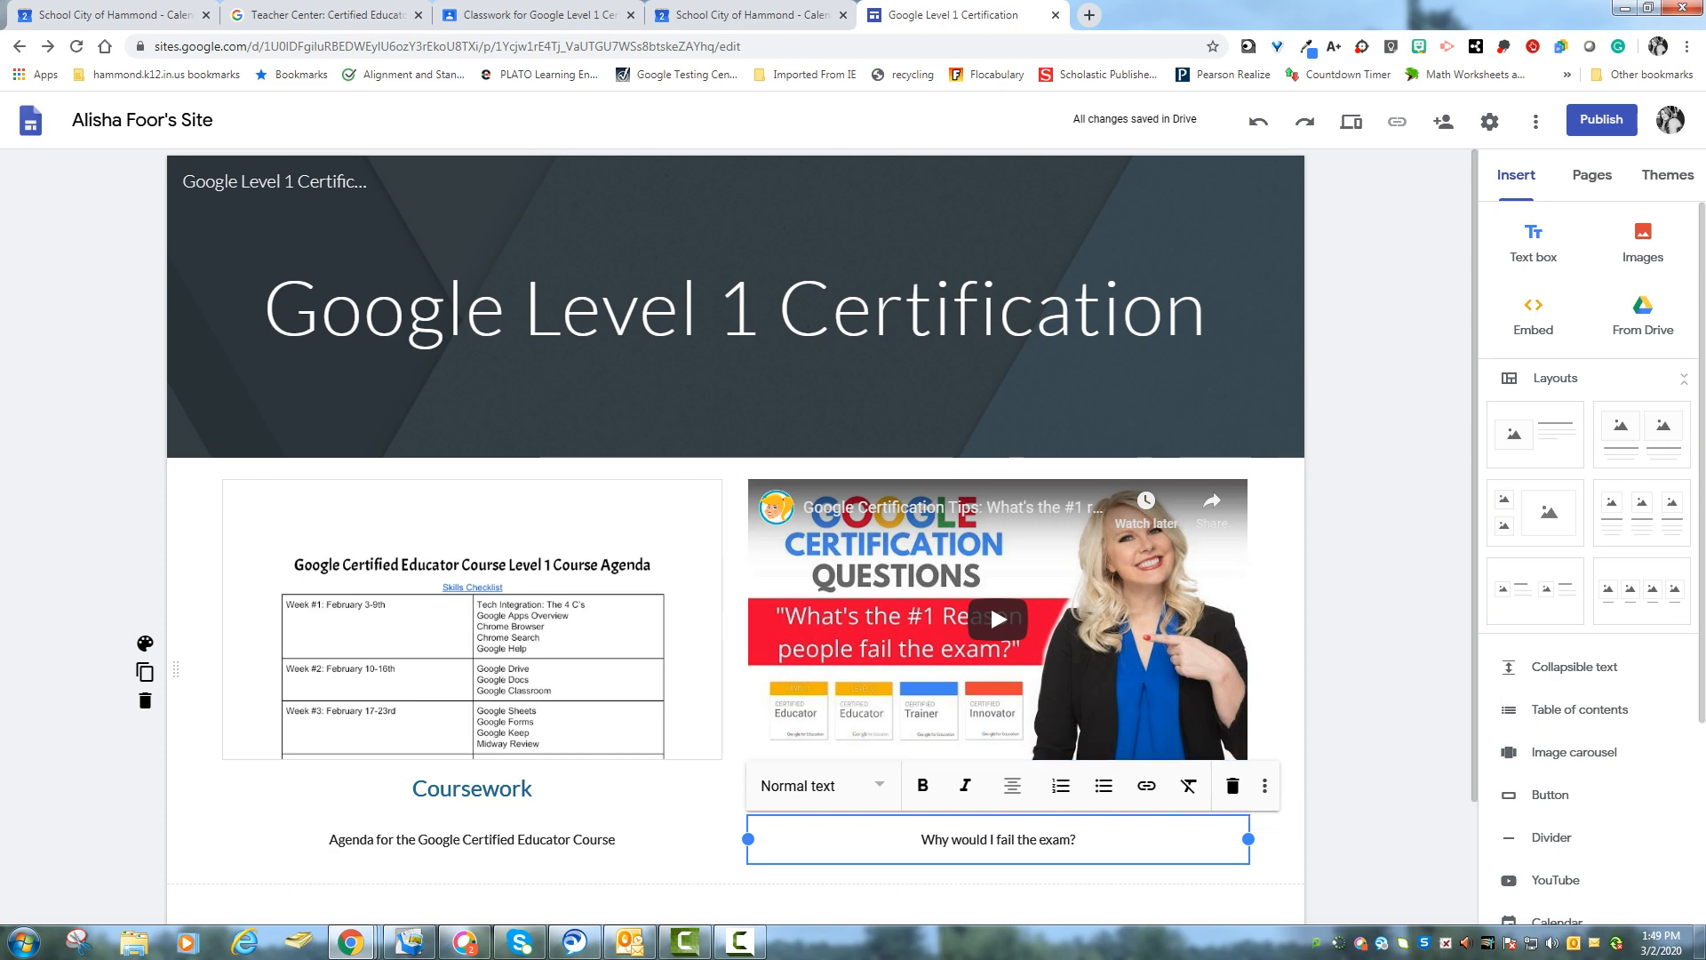
click(1276, 657)
scroll(990, 457, down, 2)
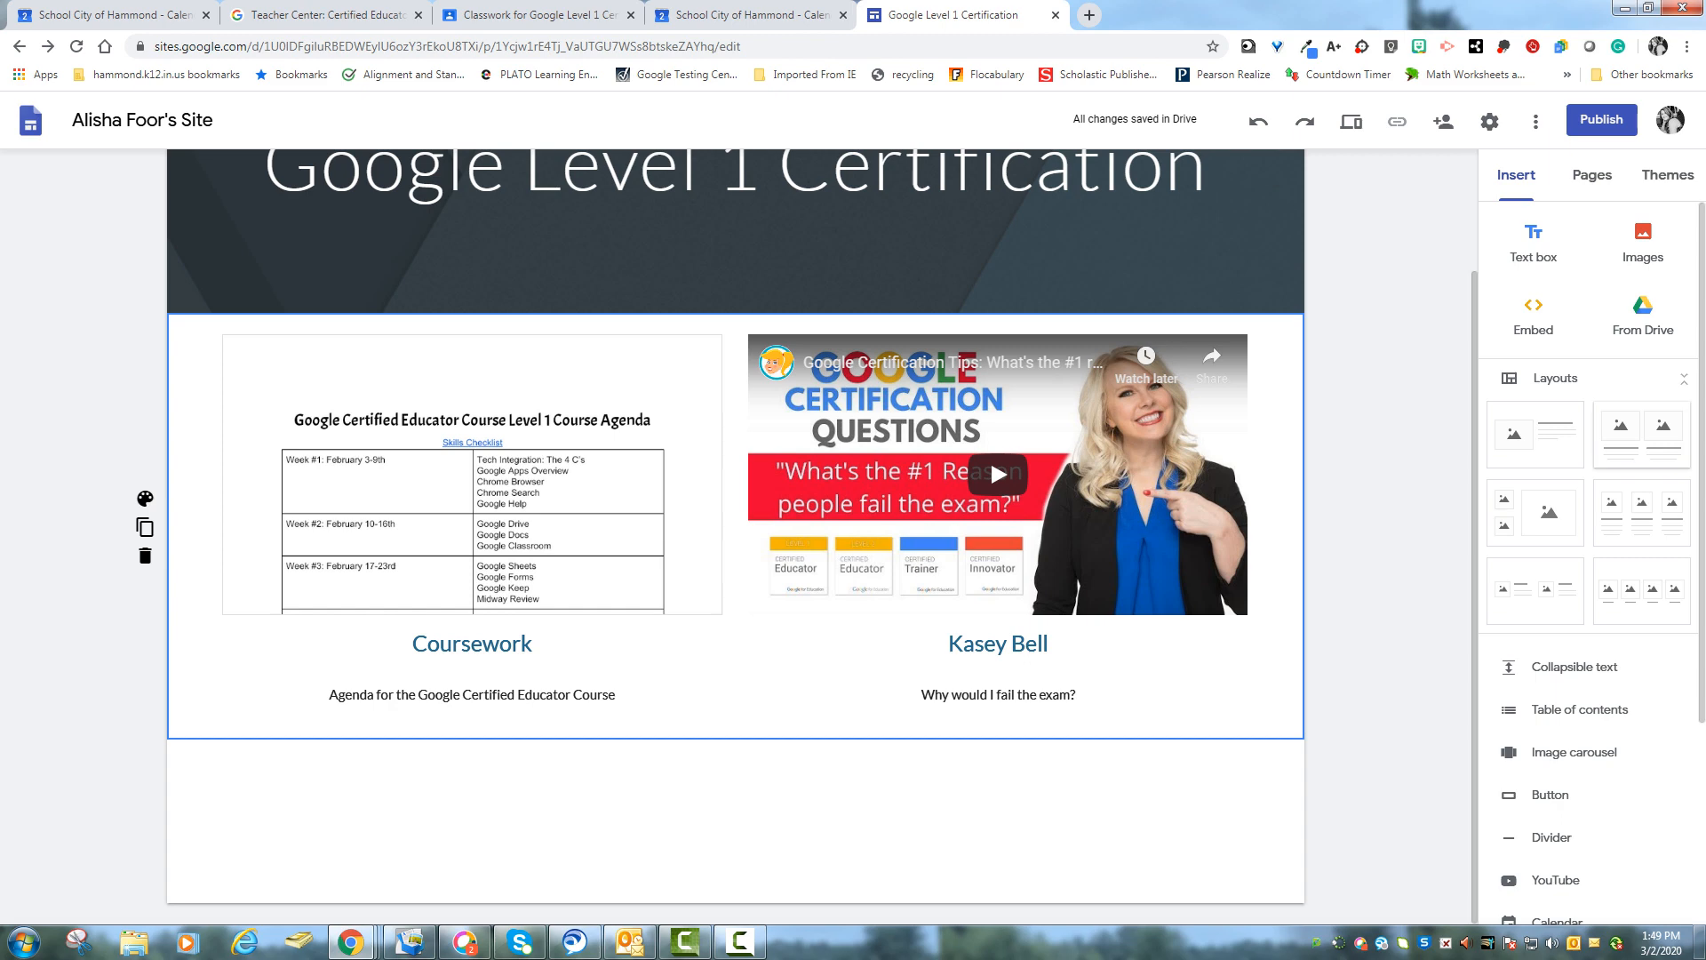
scroll(1590, 569, down, 1)
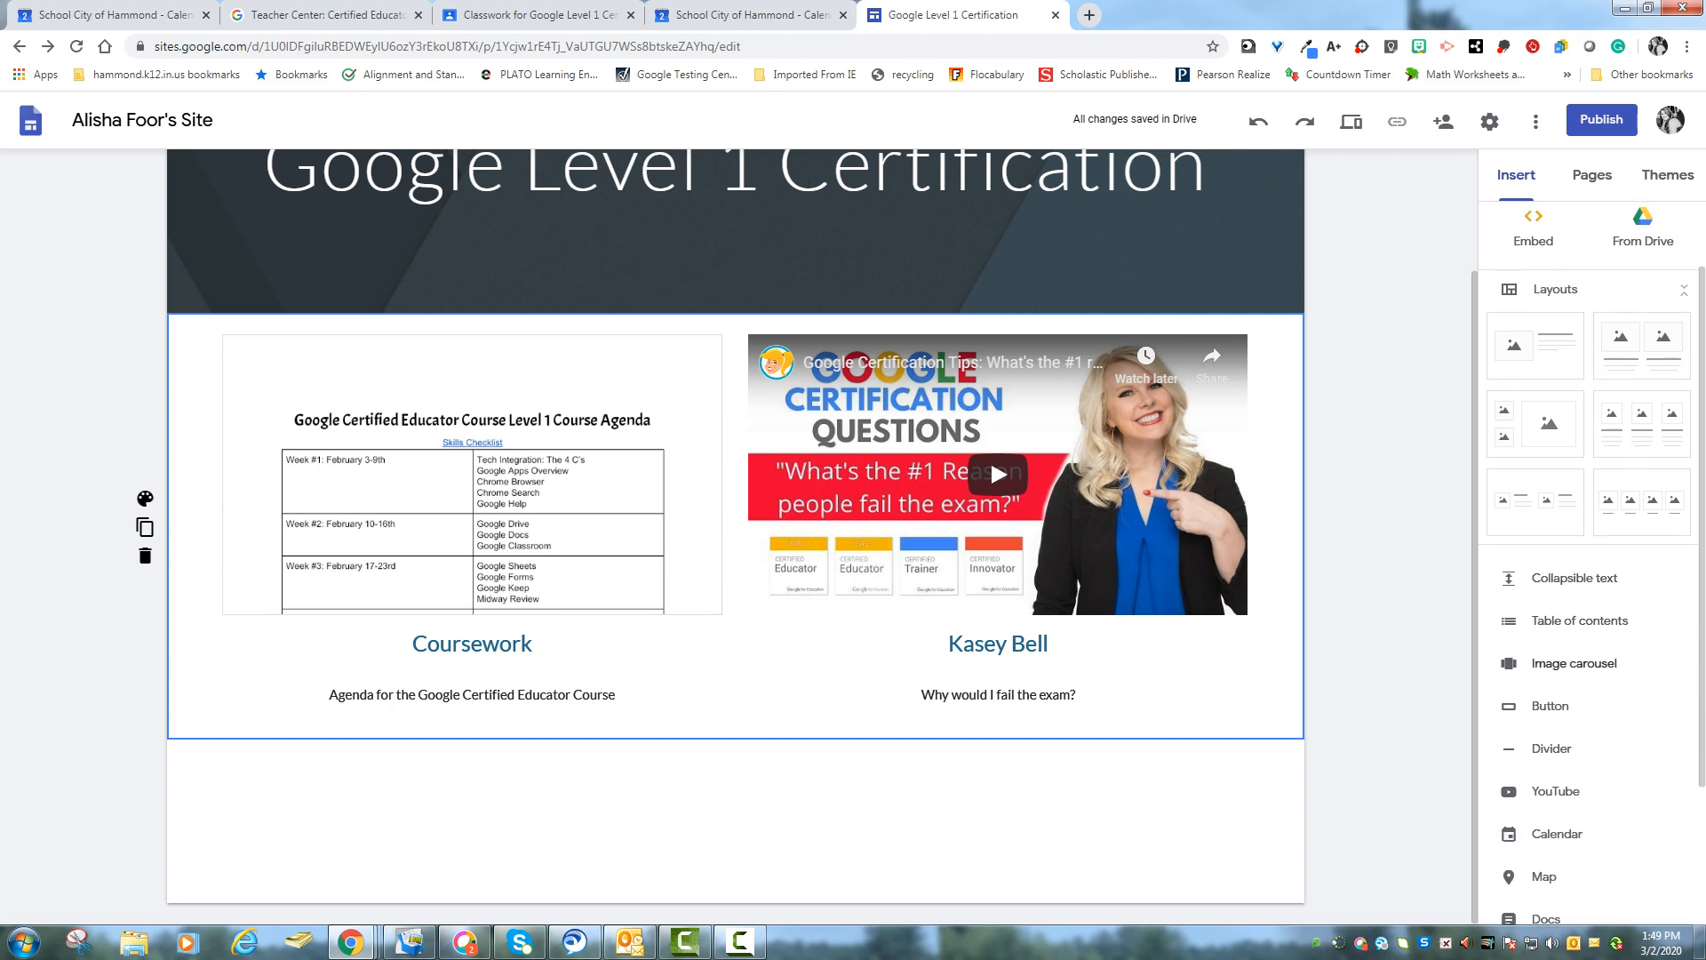
- Add a button below the content and name it Register Now!
scroll(1591, 568, down, 1)
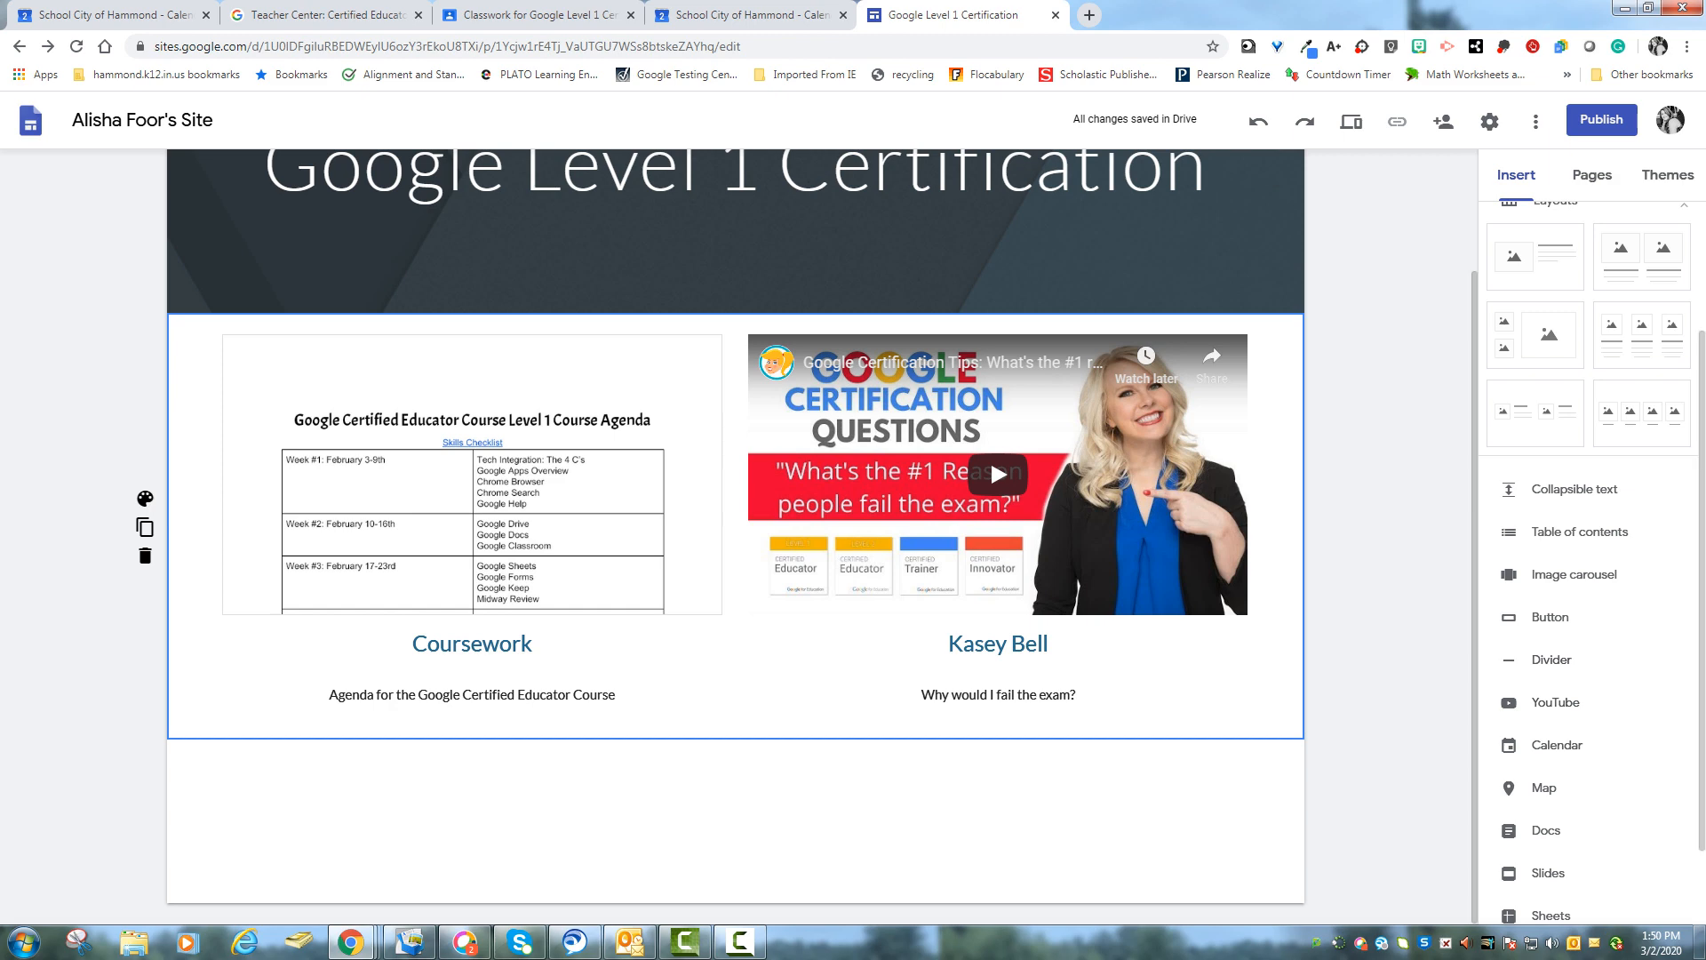
scroll(1591, 569, down, 1)
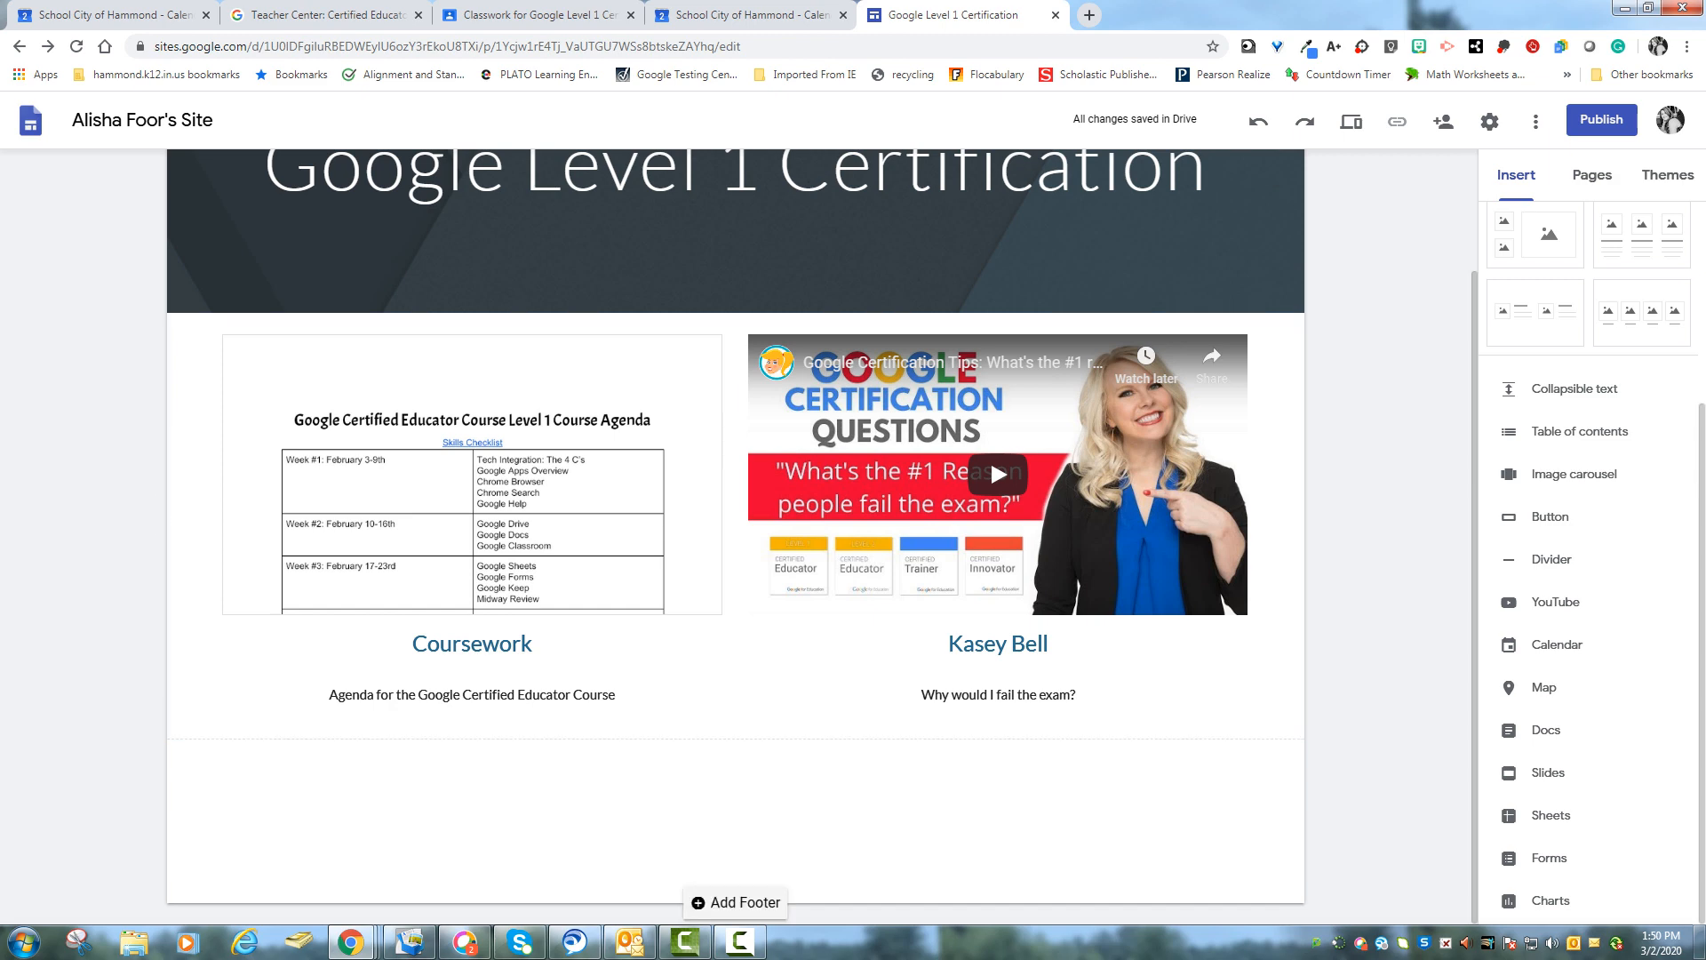
click(1550, 516)
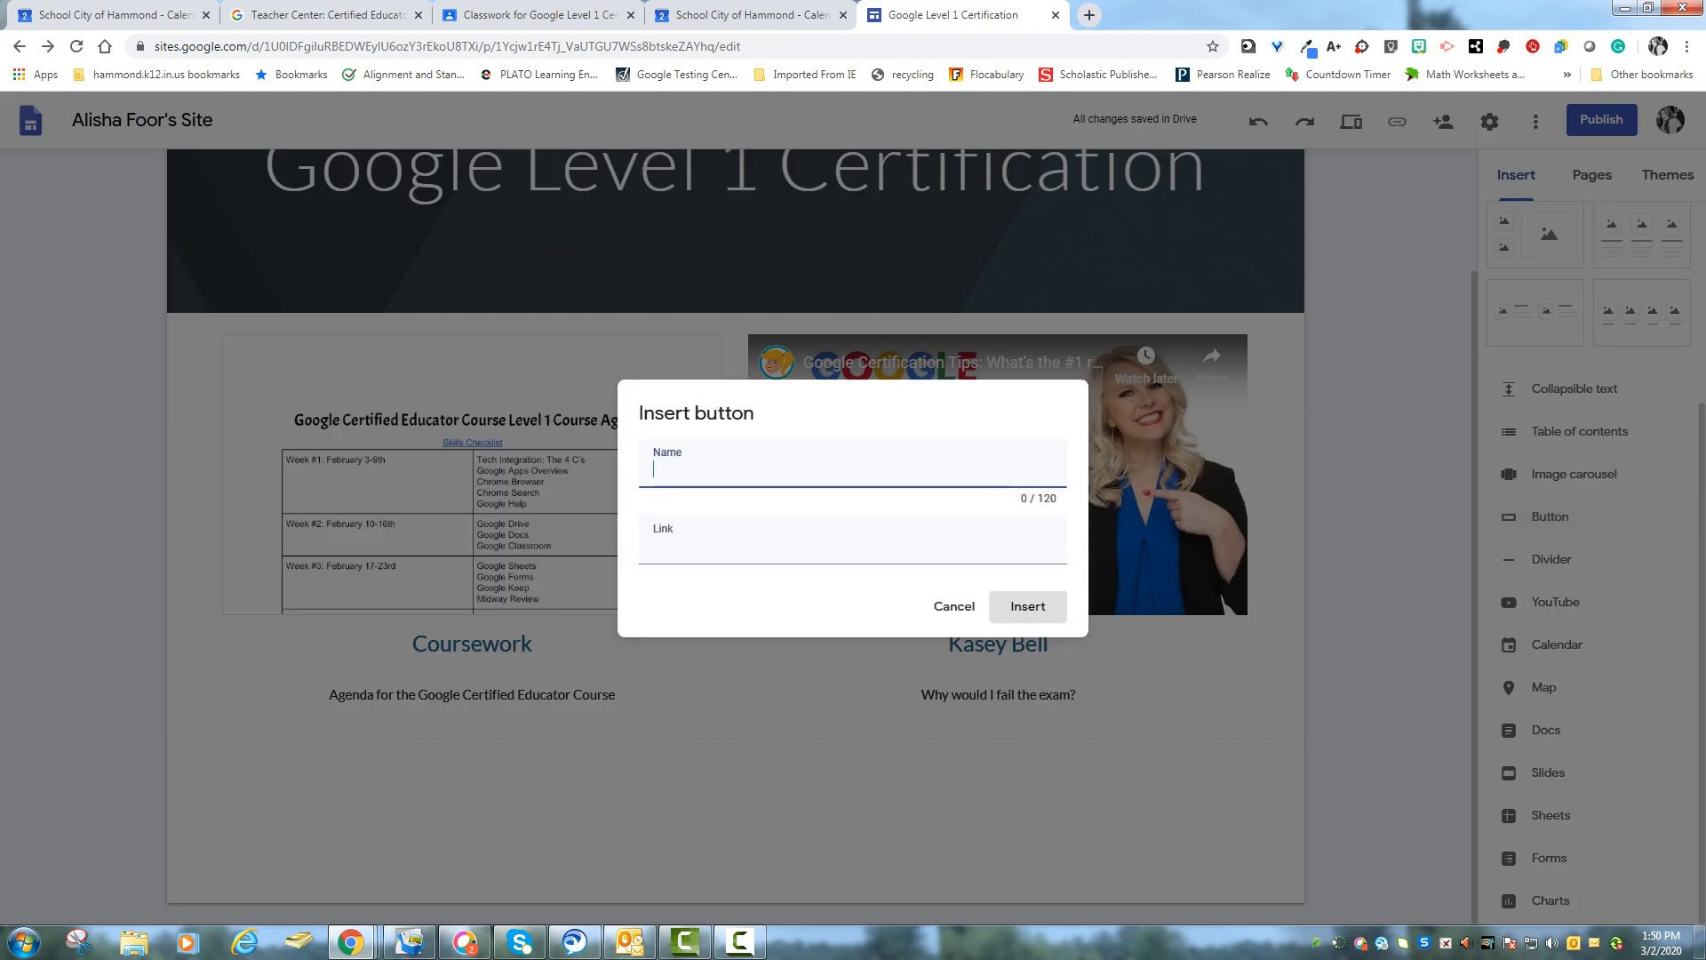
text(Register Now!)
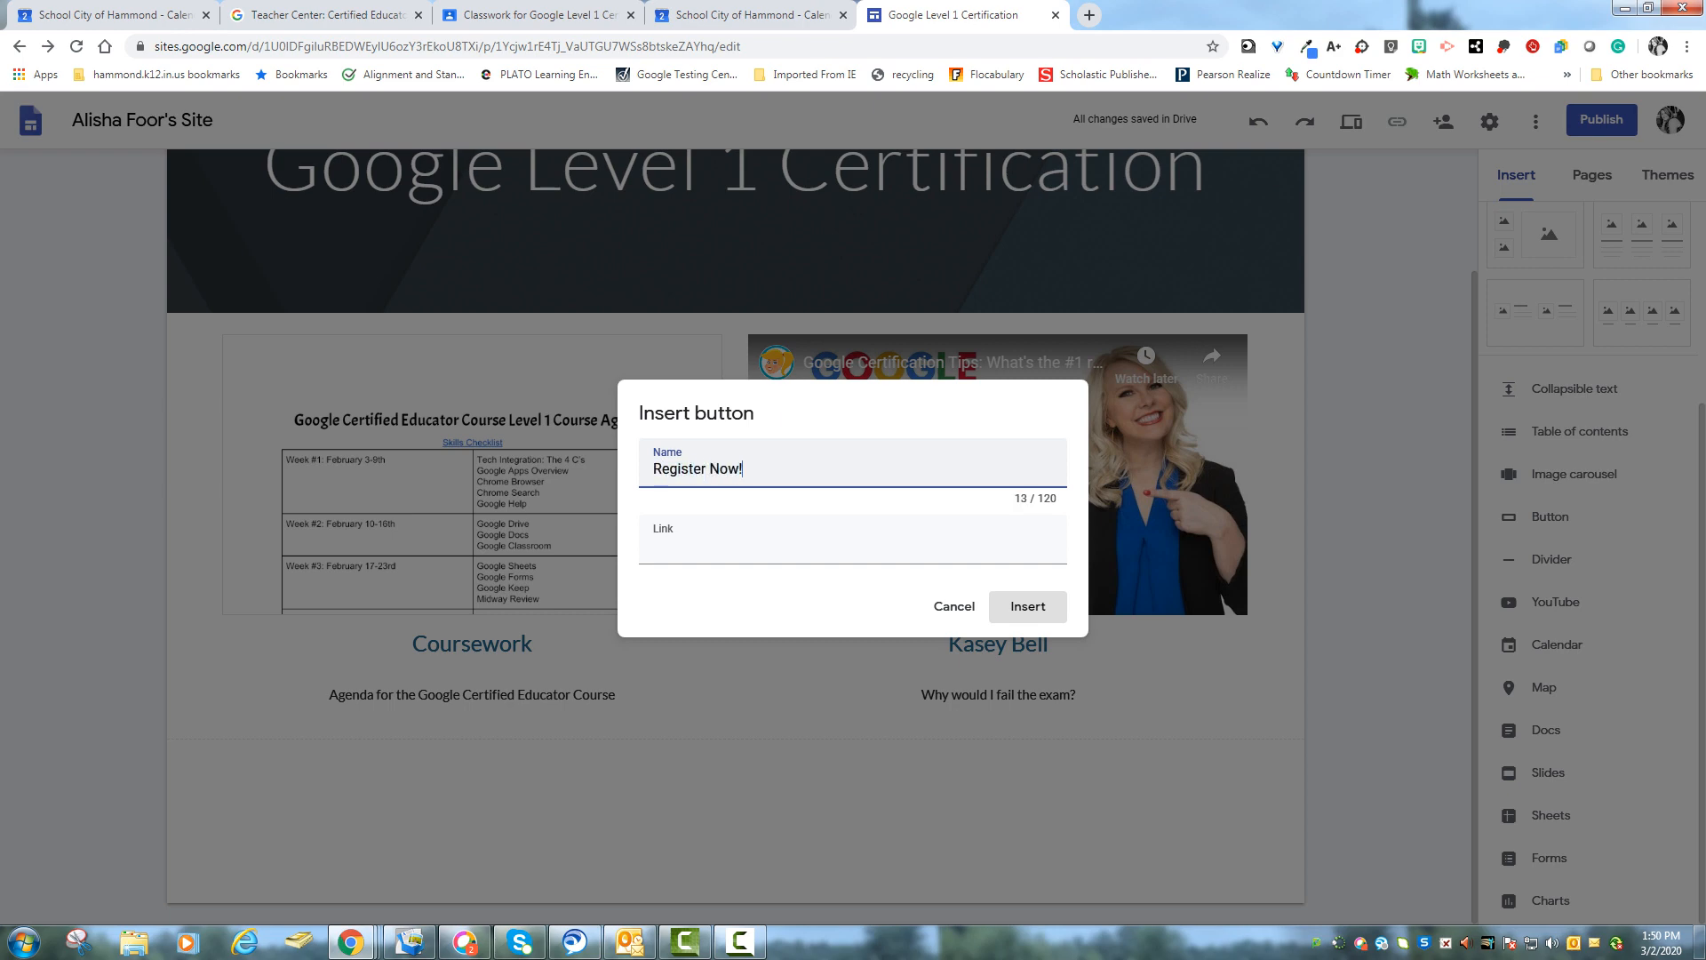
- Copy the Teacher Center Certified Educator Level 1 page address and use it as the button's link, then insert the button
click(324, 15)
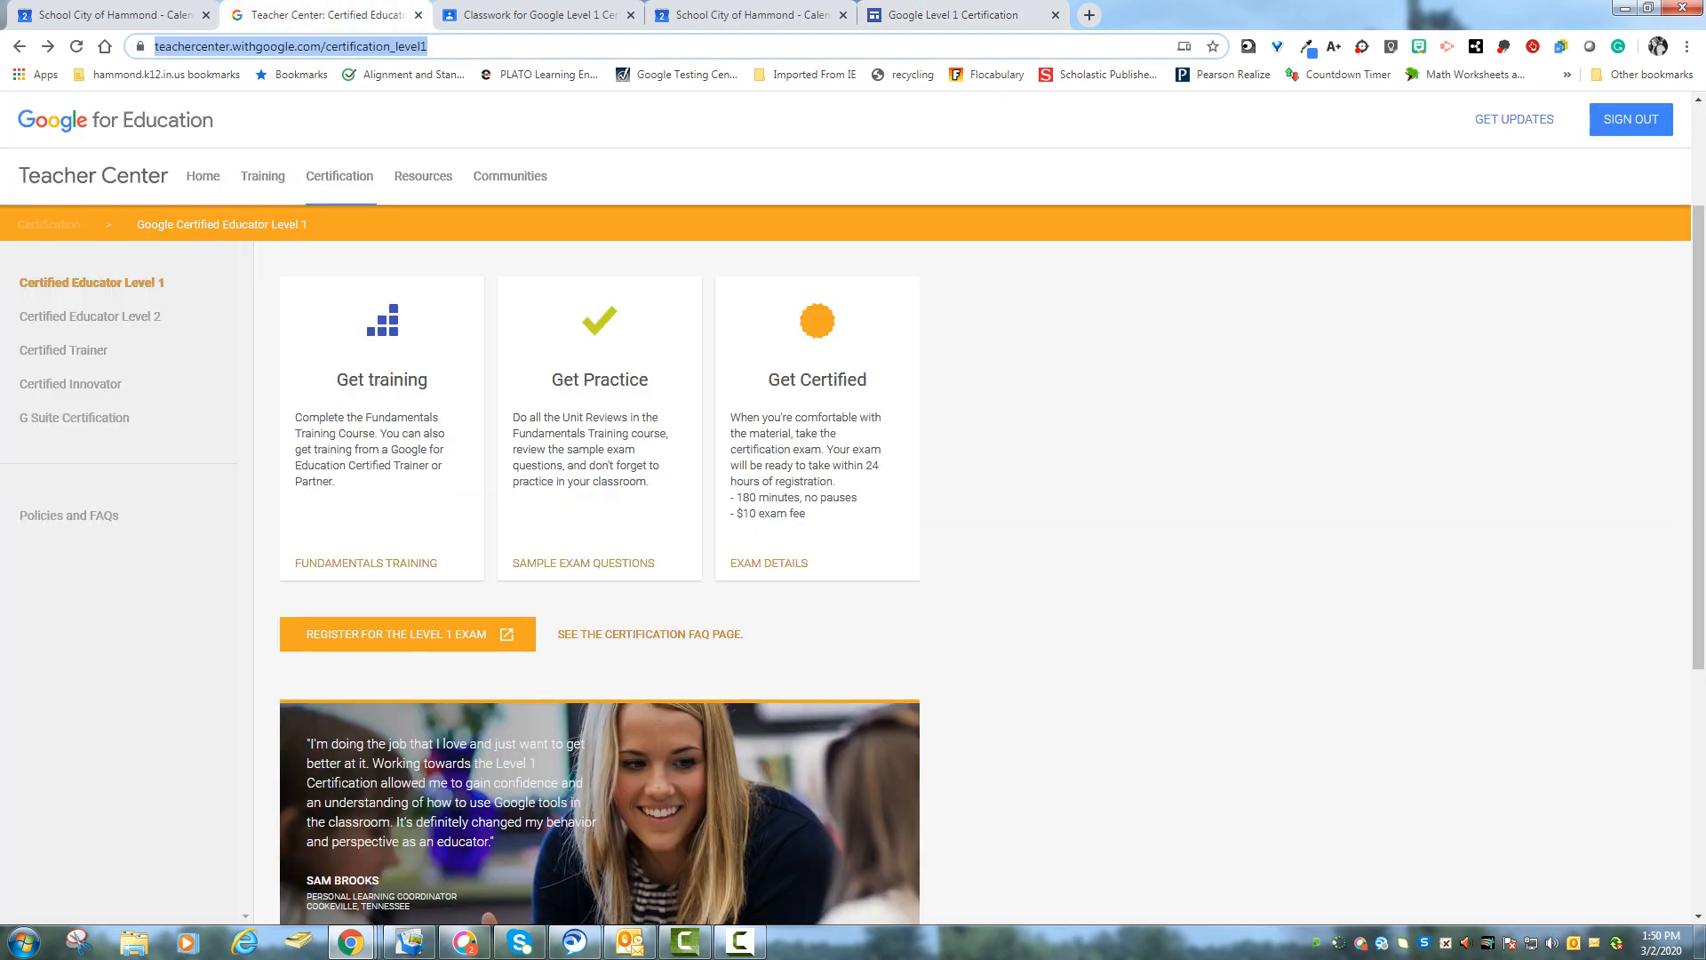
right_click(355, 47)
click(400, 144)
click(969, 15)
right_click(719, 549)
click(755, 656)
click(1028, 607)
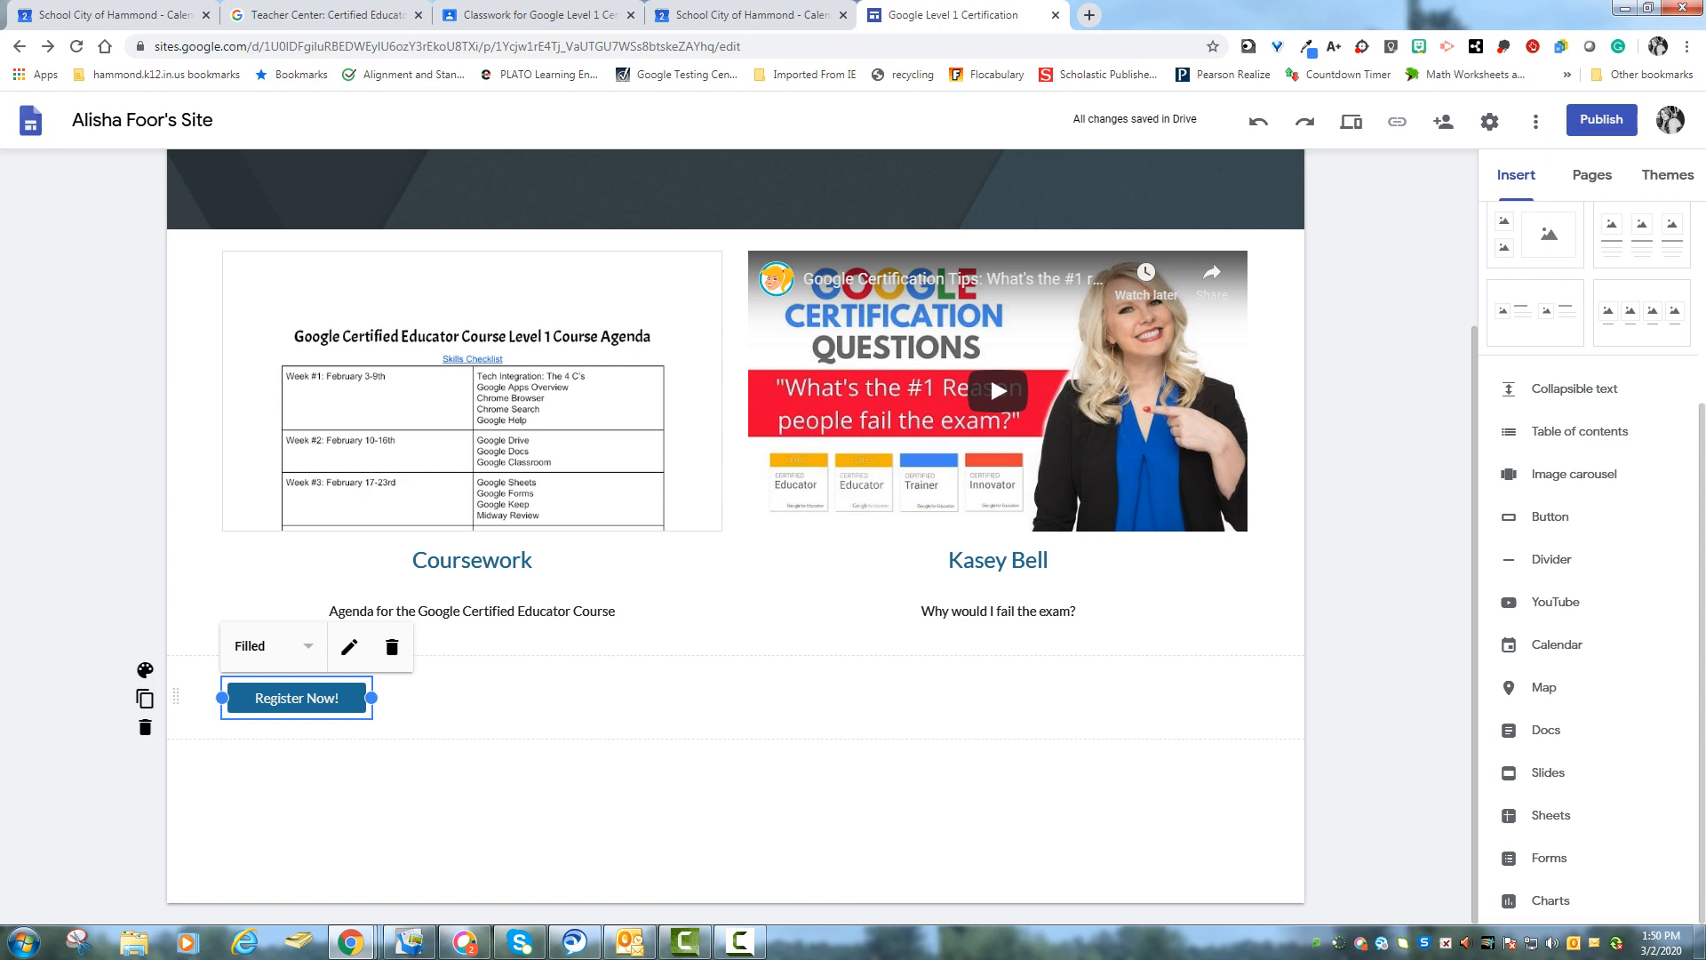
- Set the Register Now! button style to Outlined and move the button to the centre of its section
click(277, 646)
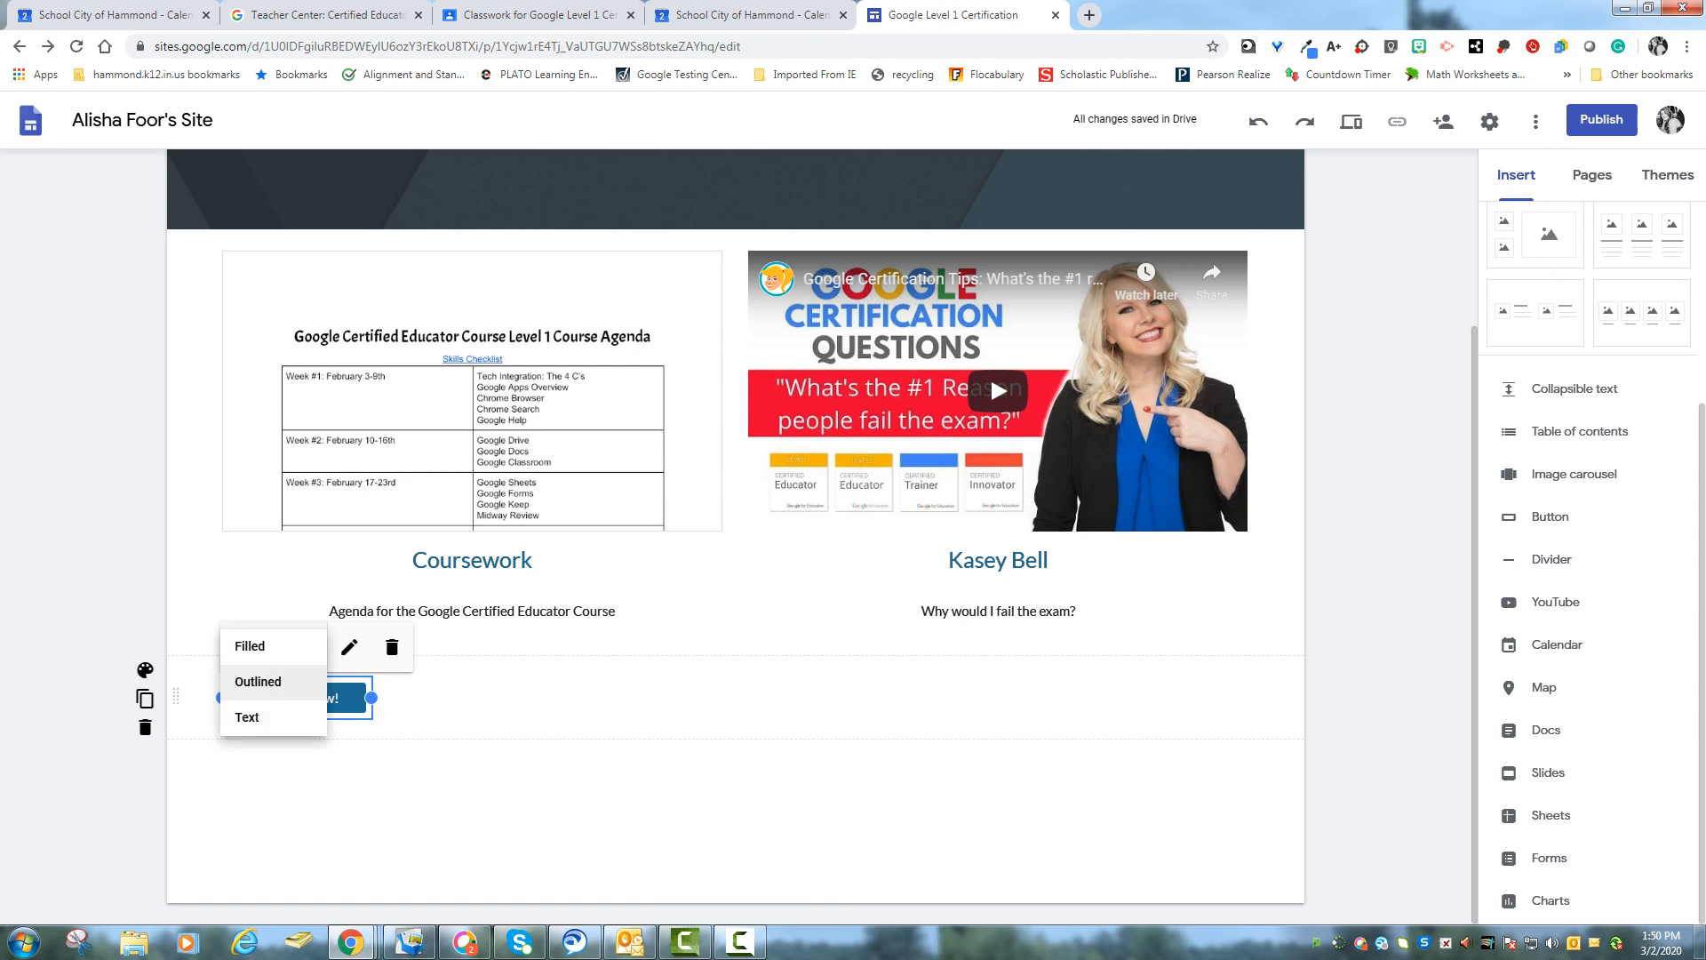
click(259, 680)
click(278, 646)
click(249, 712)
click(278, 646)
click(260, 678)
click(480, 699)
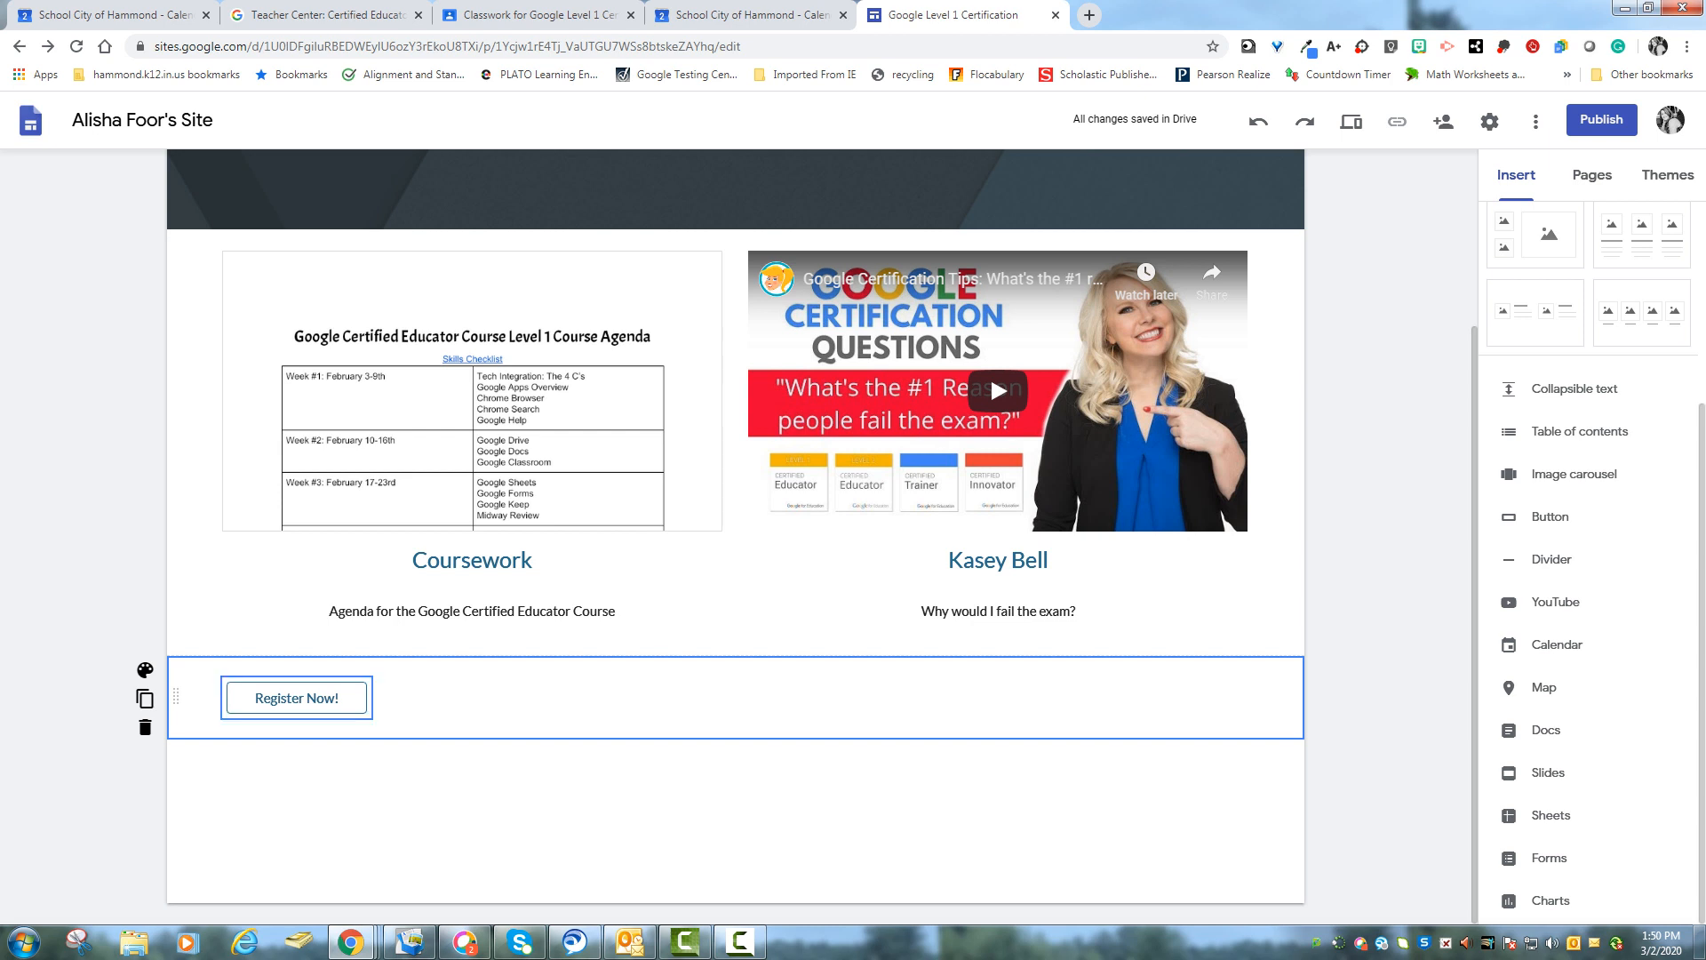
drag(297, 697, 782, 697)
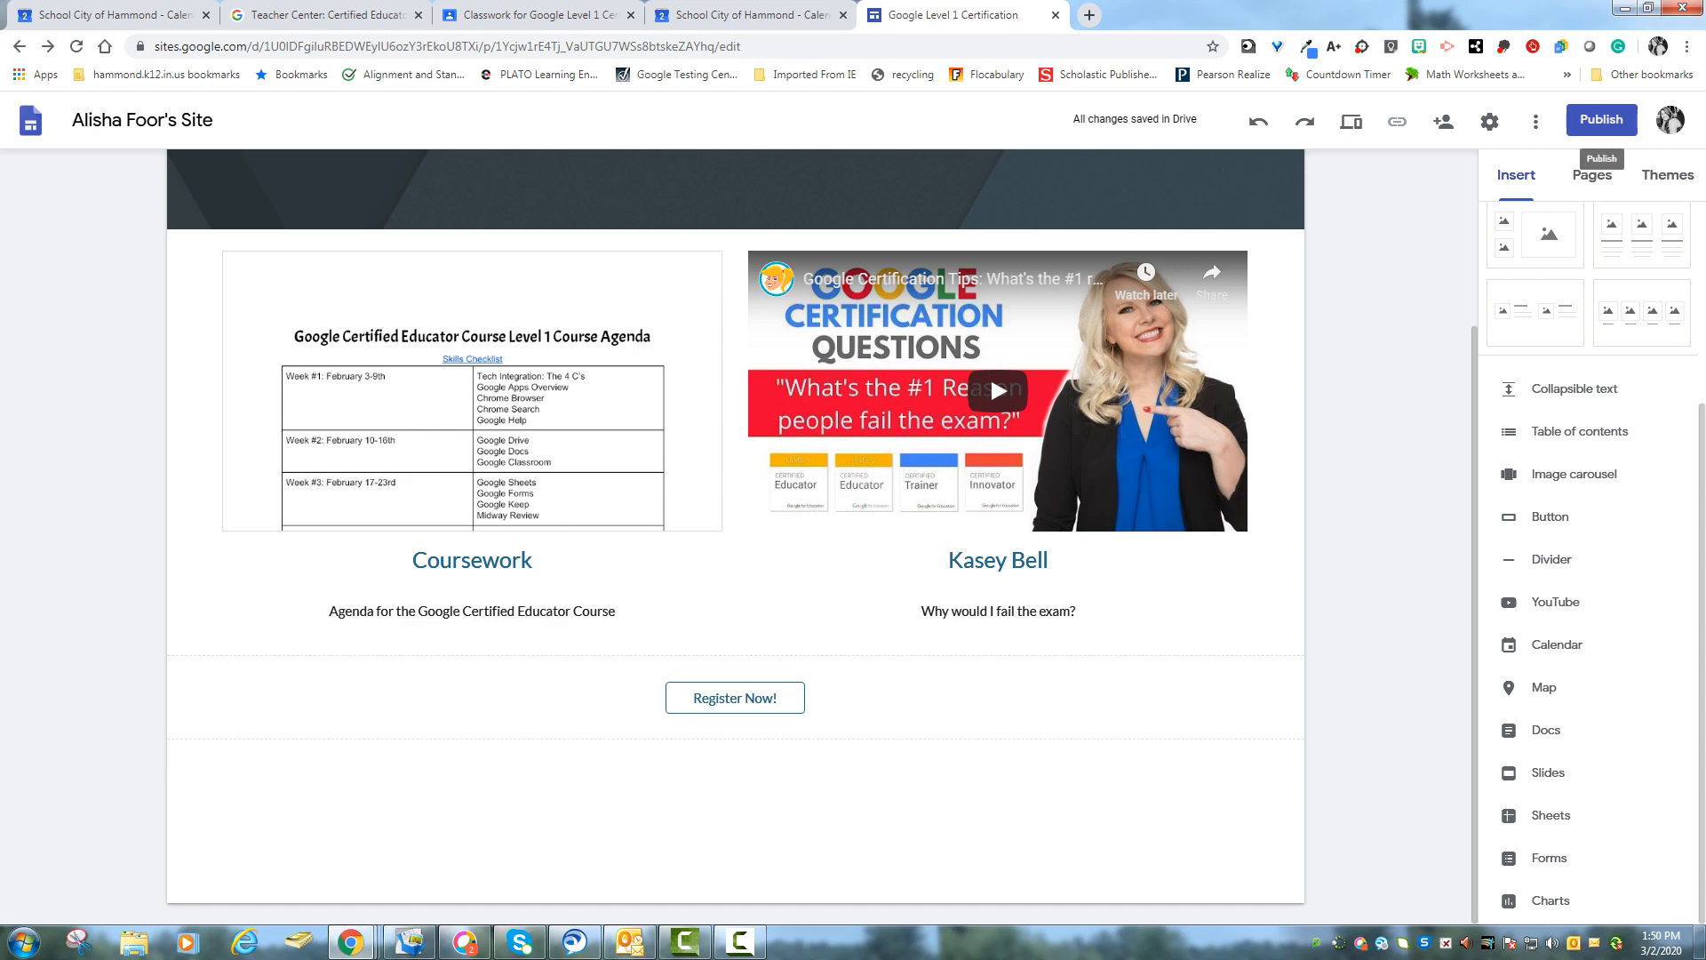
- Preview the site and return to editing to review the home page
click(1351, 121)
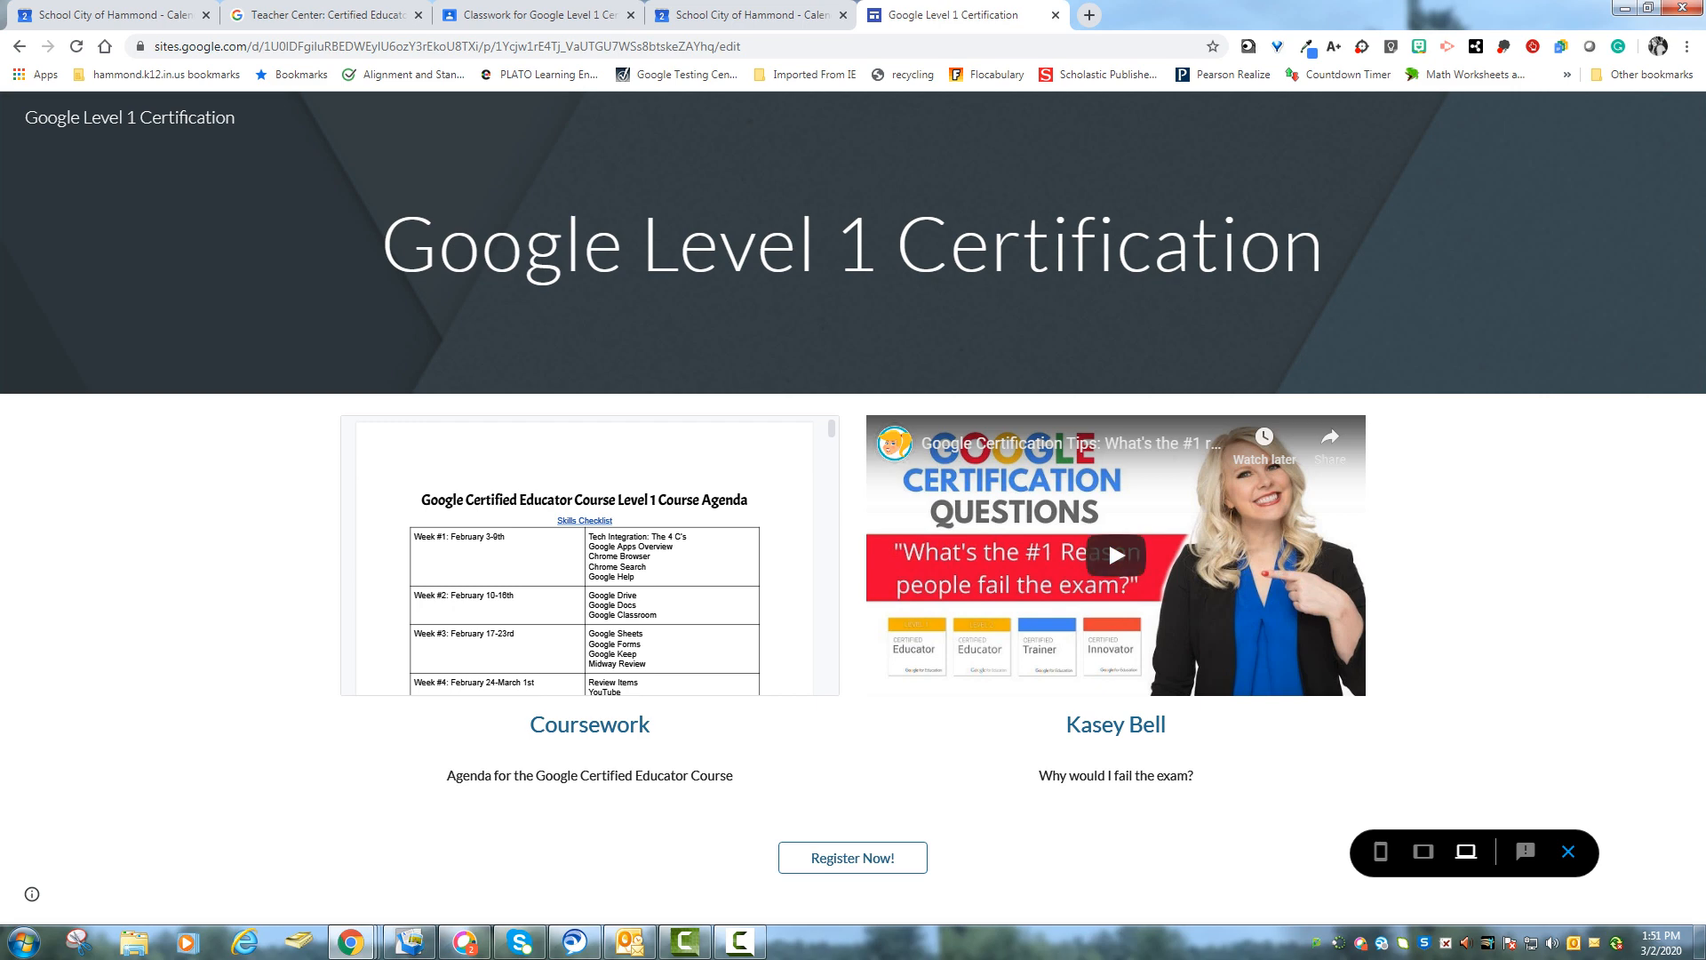
click(1569, 851)
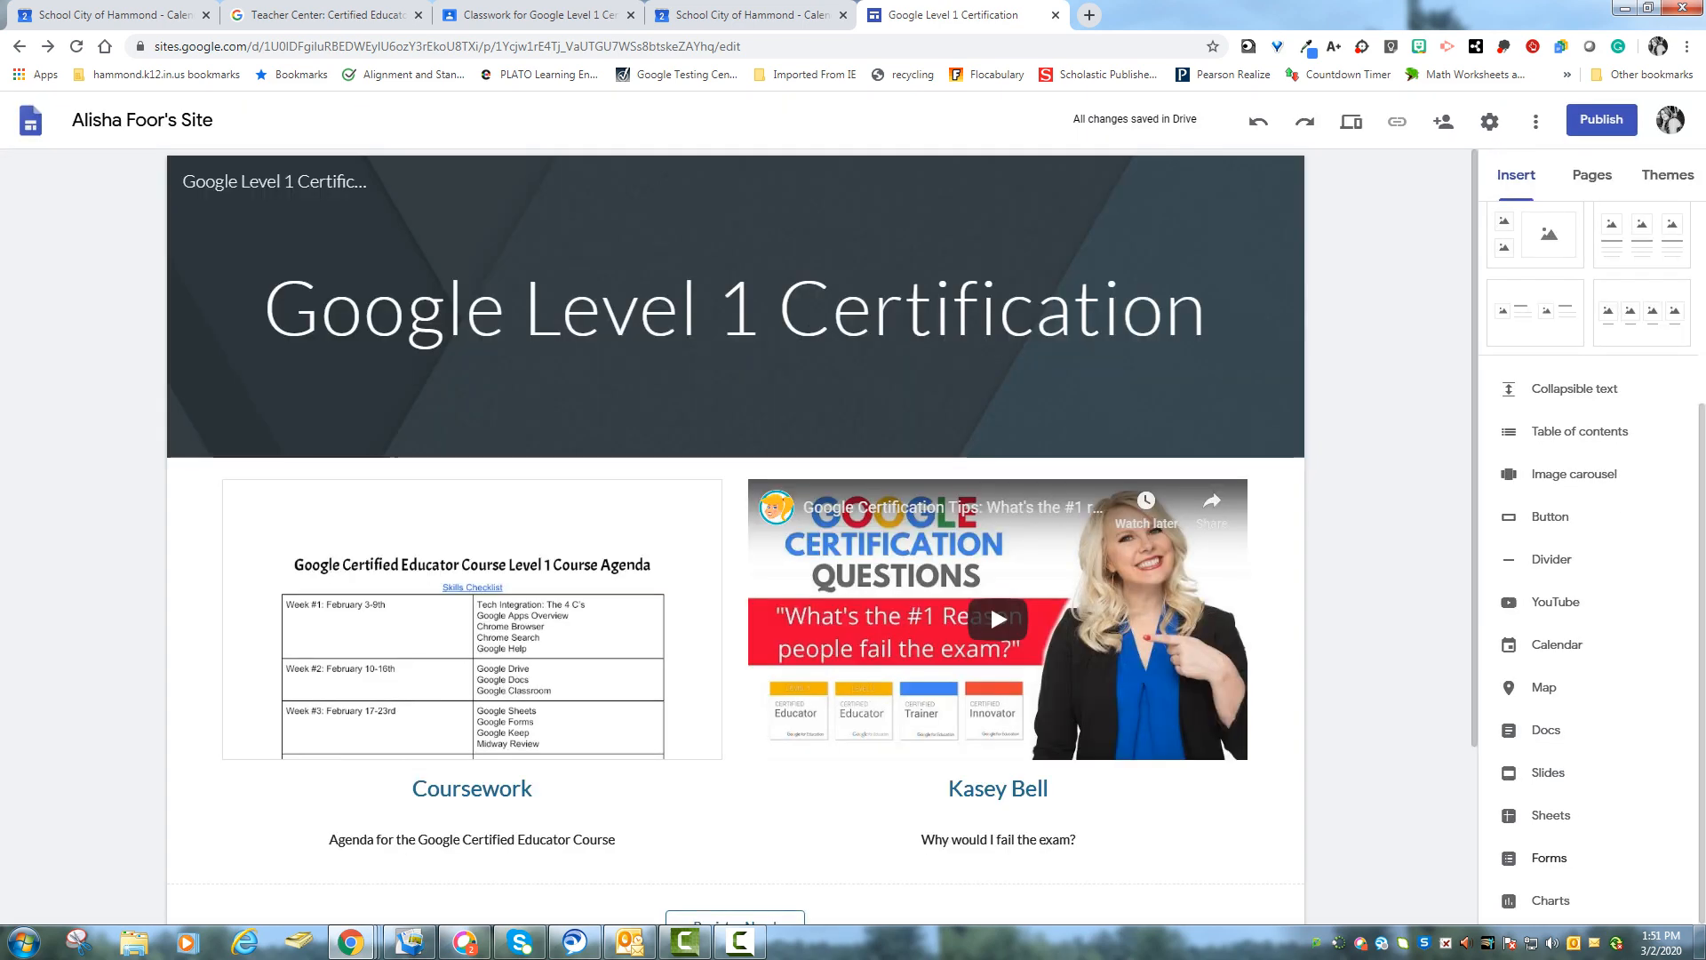
scroll(990, 375, down, 3)
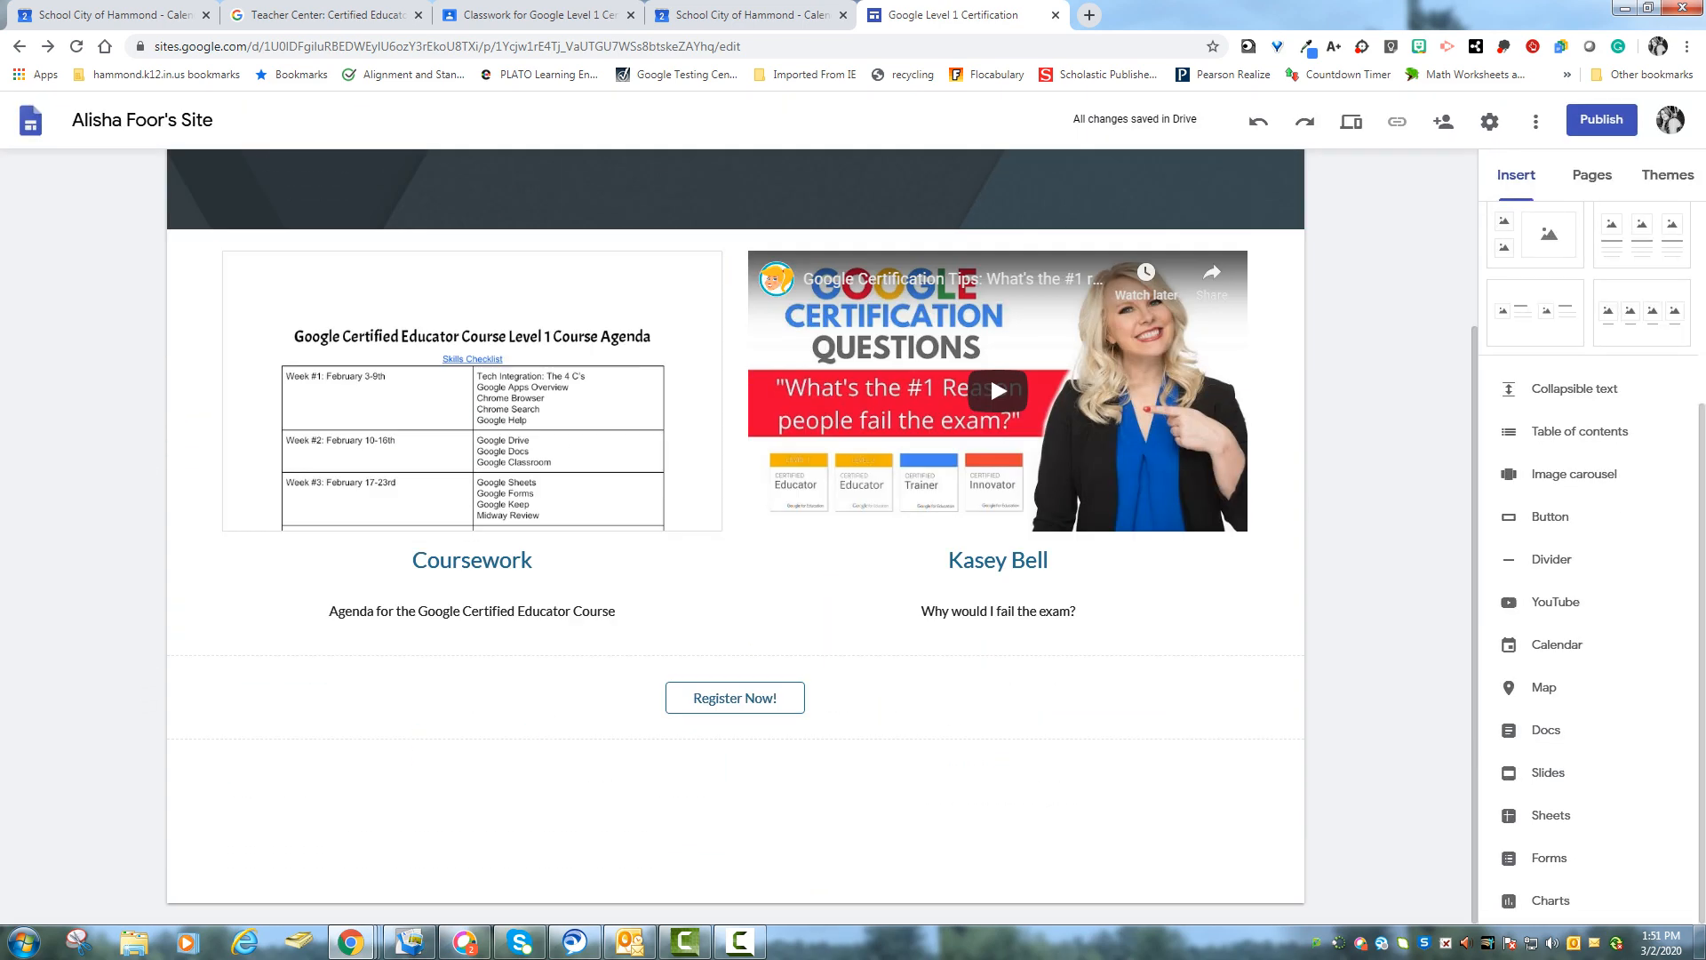
scroll(990, 375, up, 3)
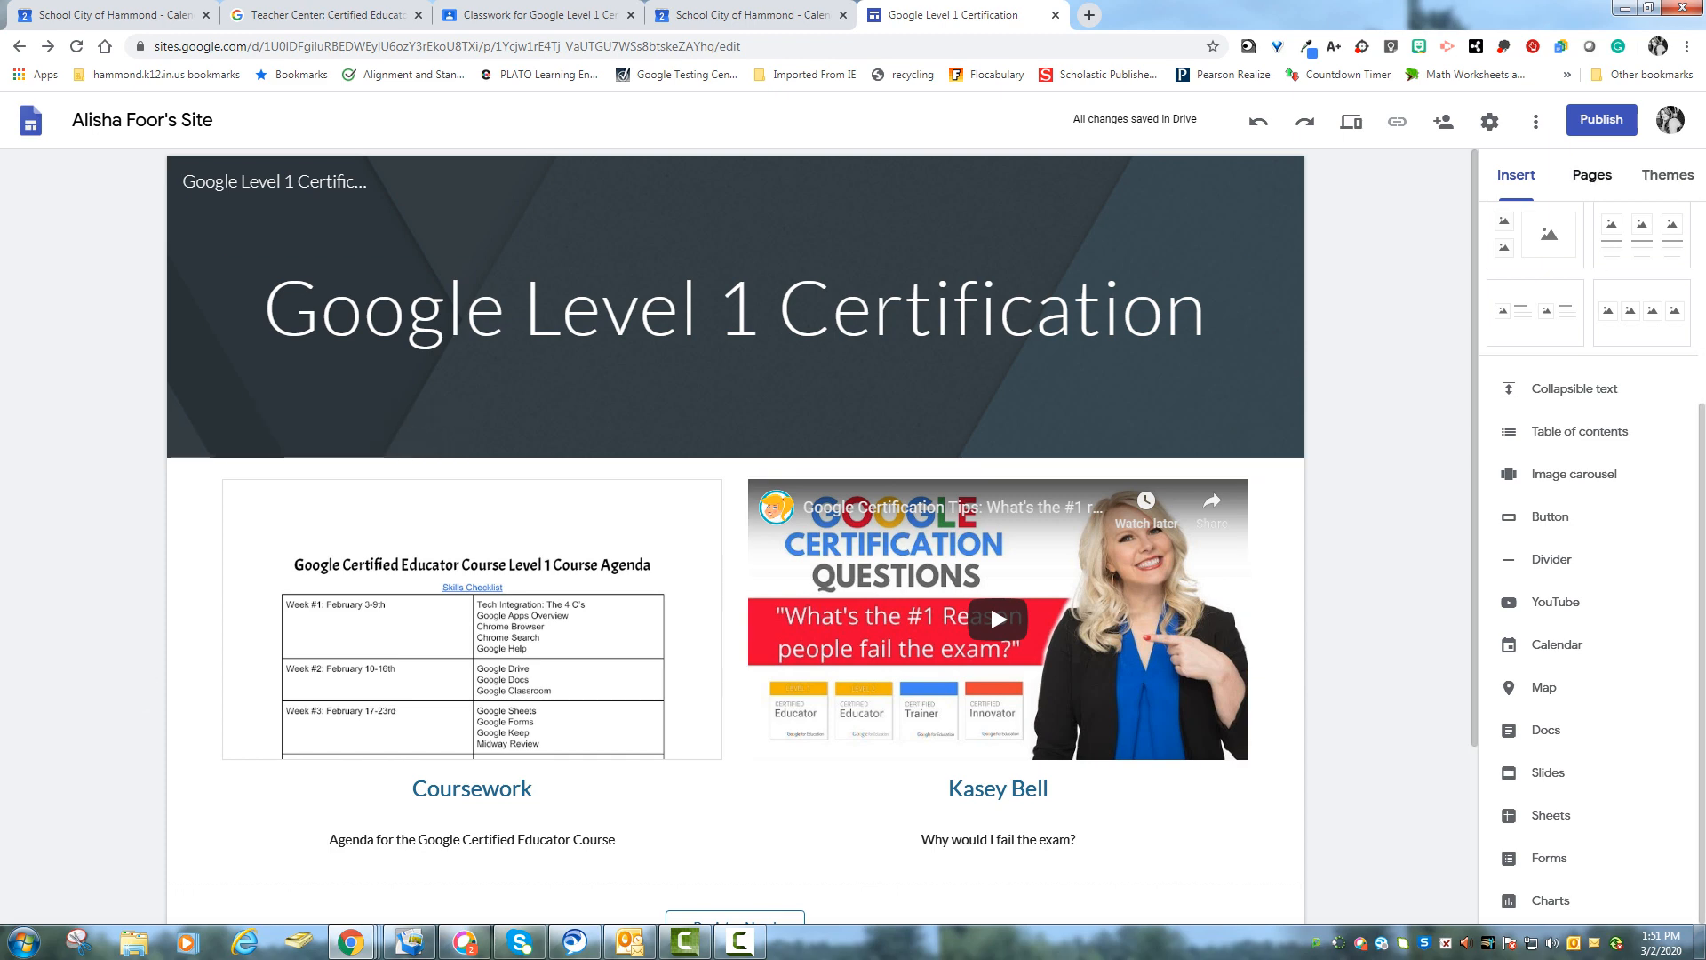
- Add a new page named Exam Resources to the site
click(1592, 175)
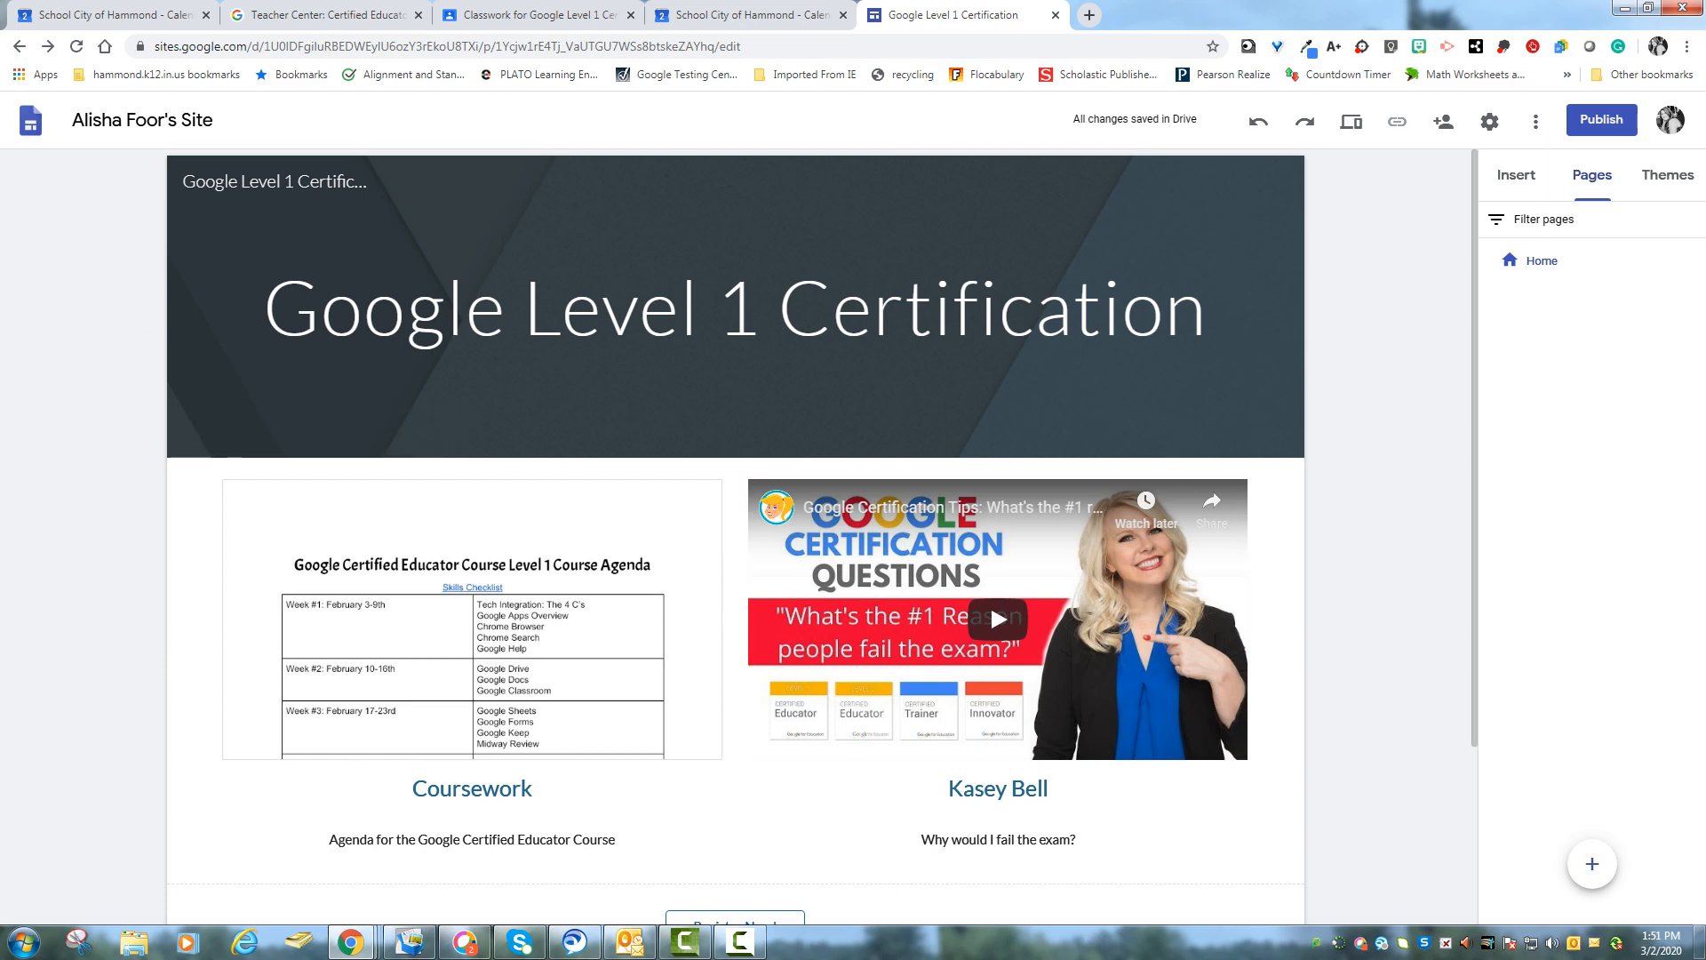
click(1592, 864)
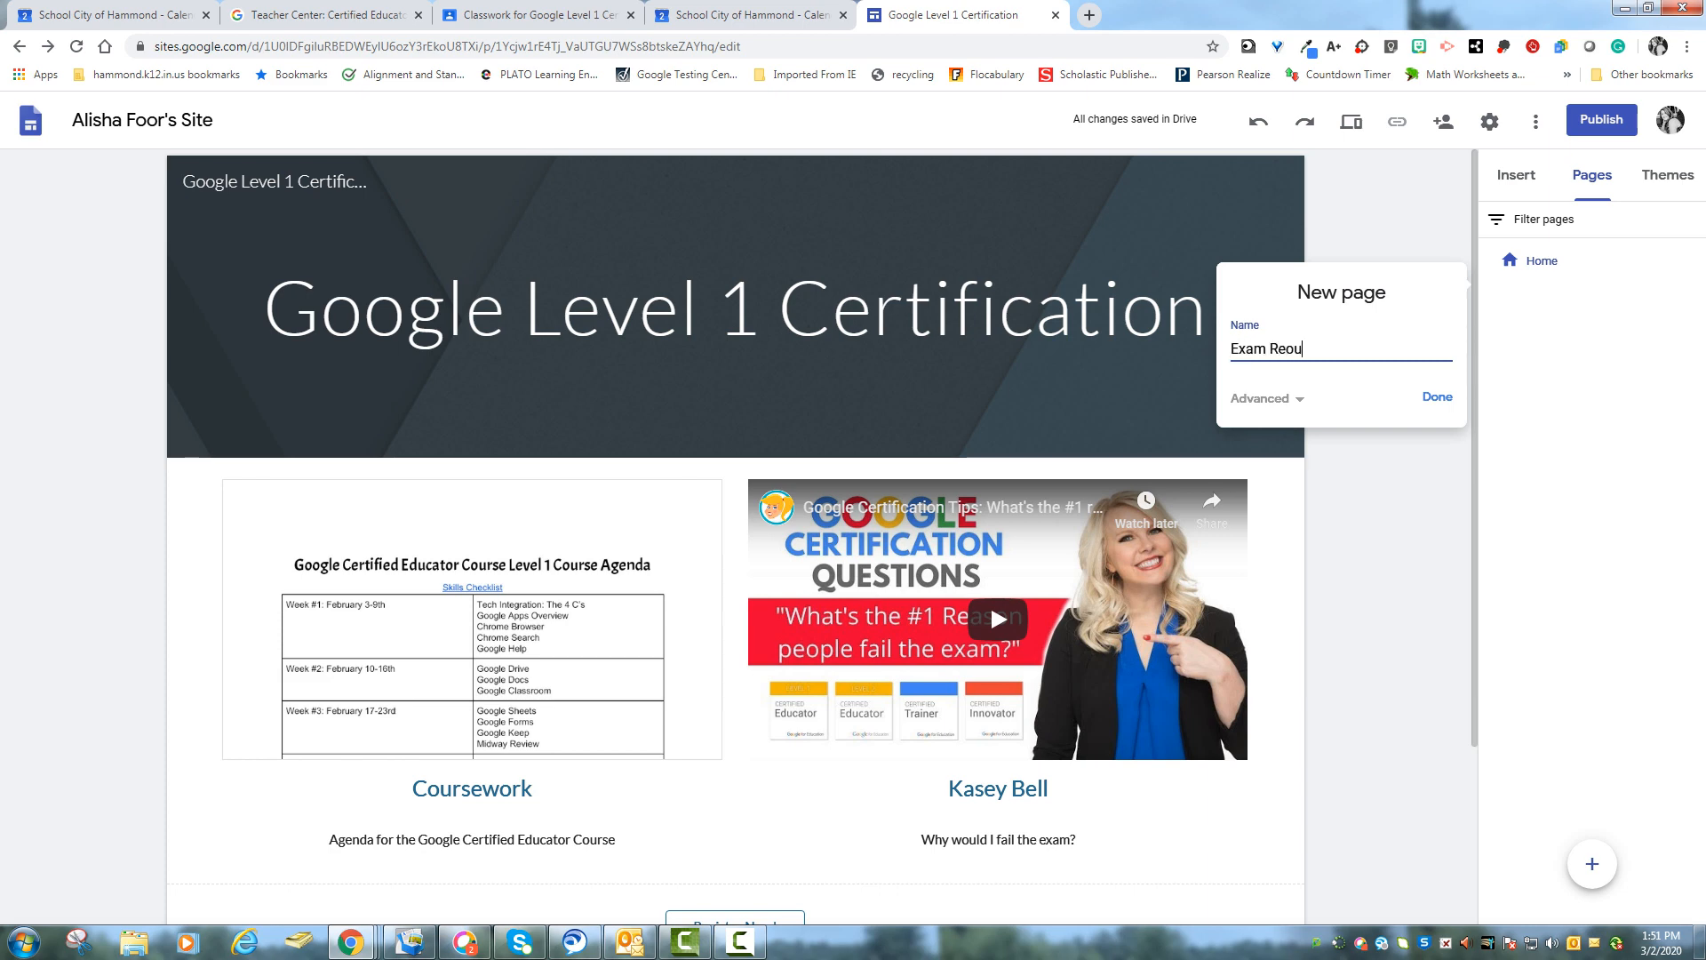
text(Exam Resources)
key(Return)
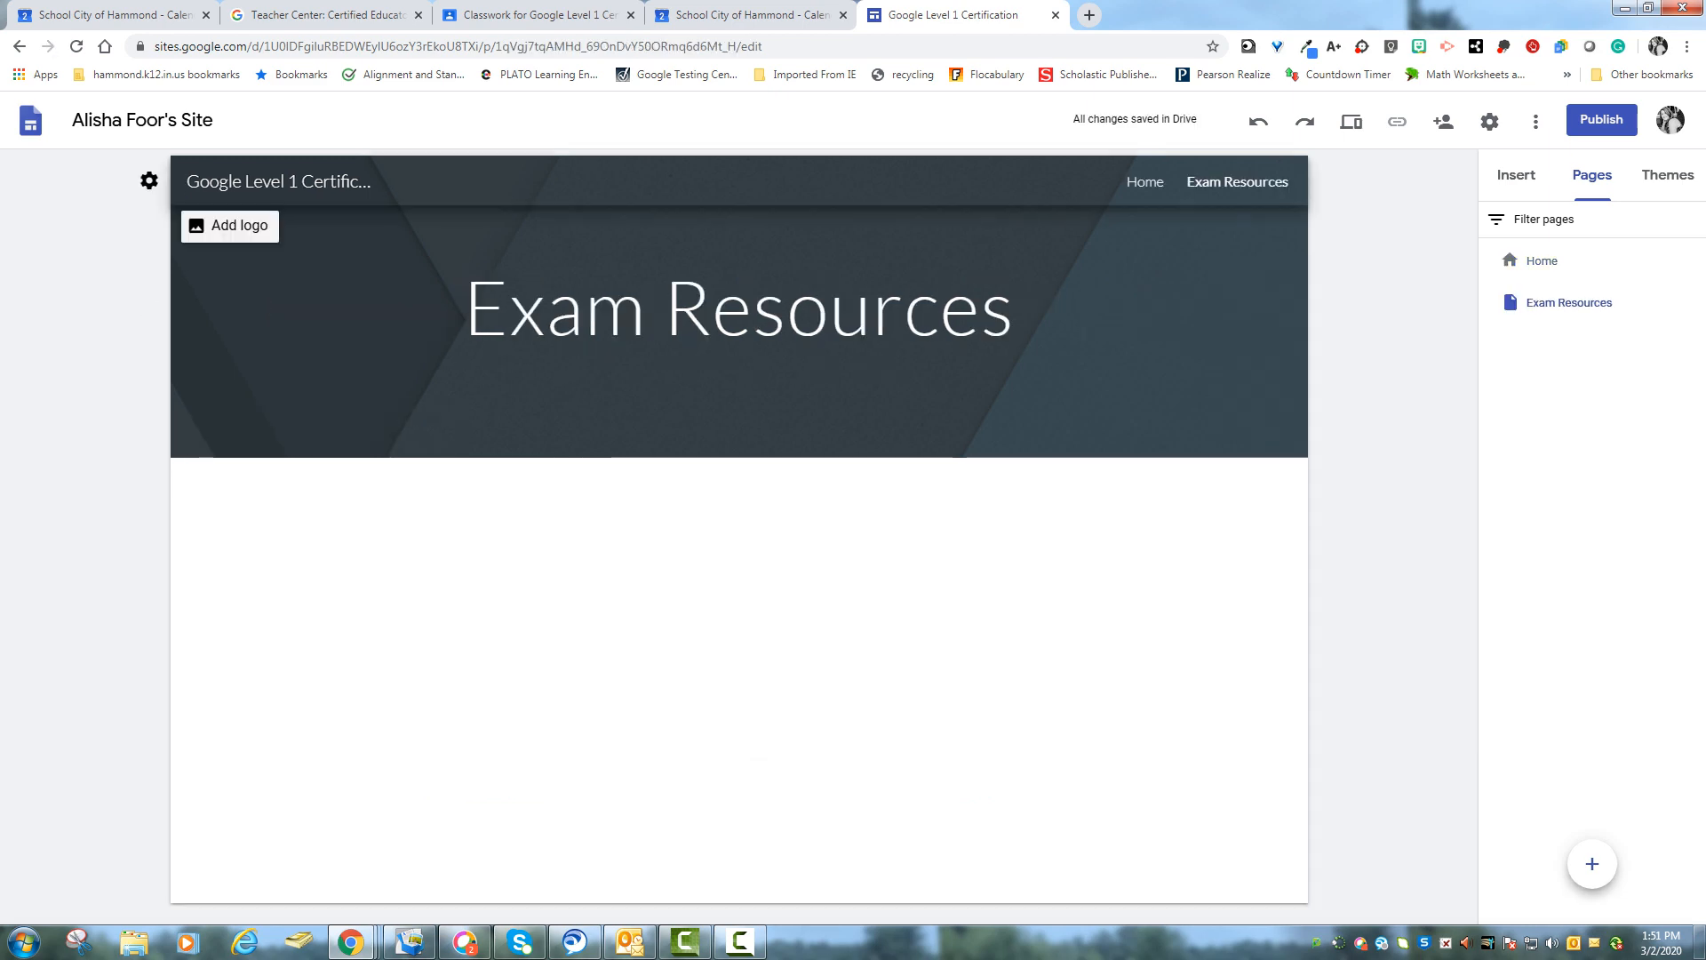
- Add a four-placeholder layout to the Exam Resources page
click(1144, 182)
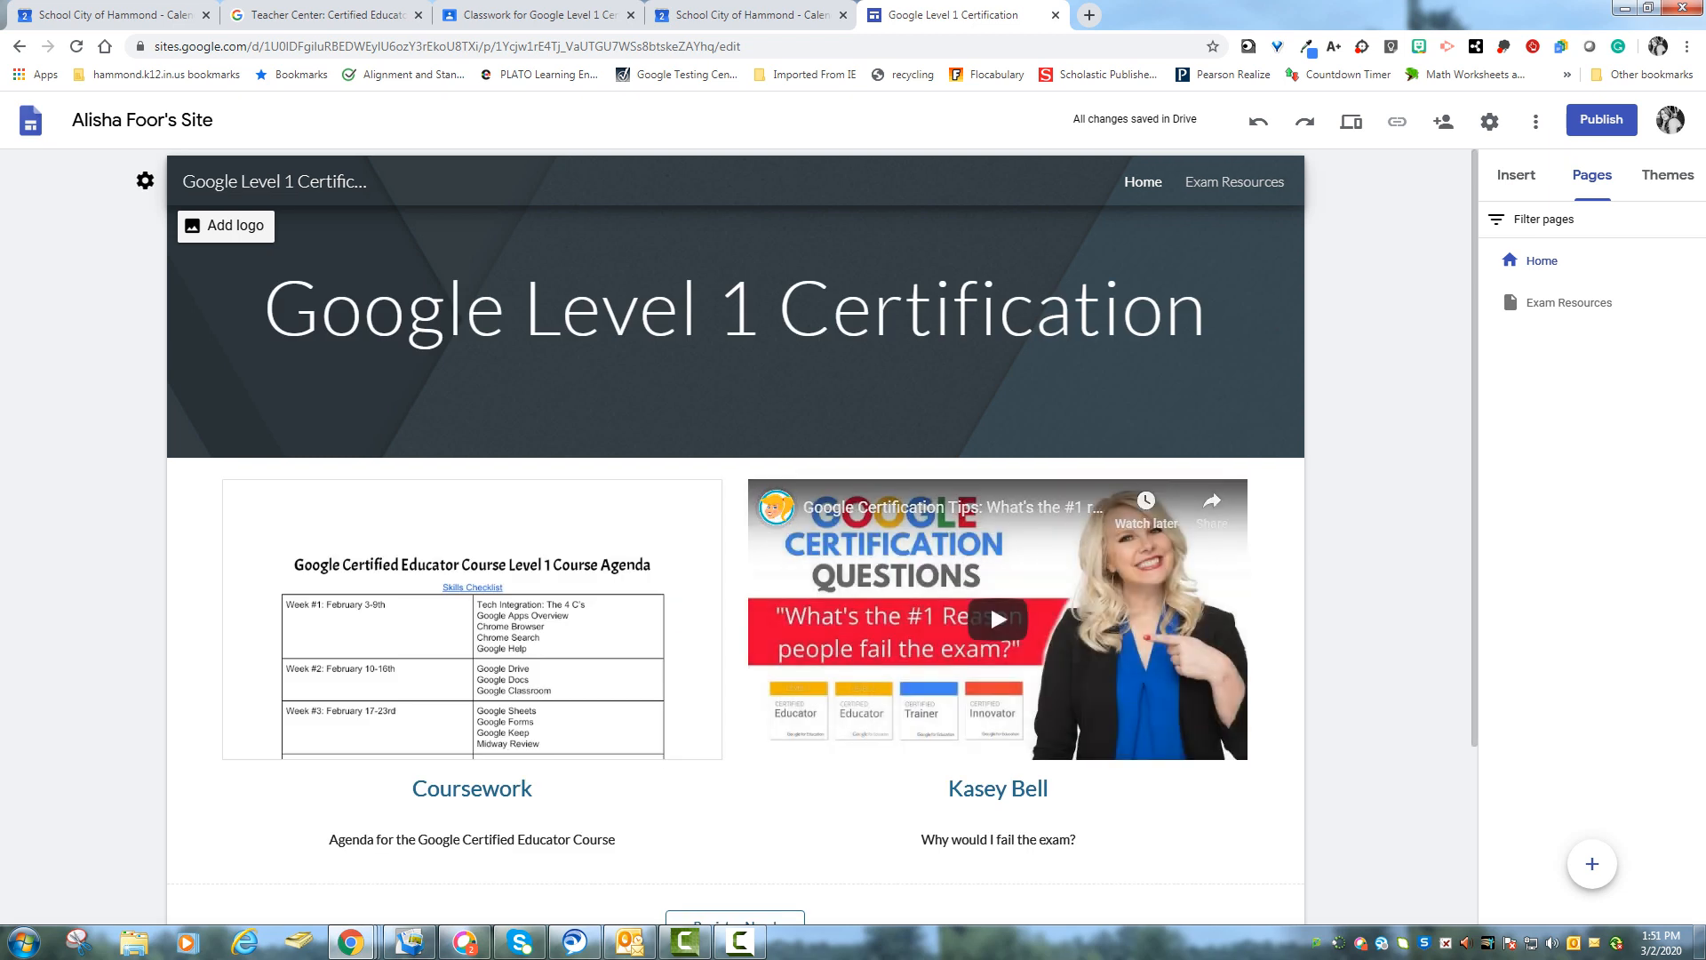
click(1235, 182)
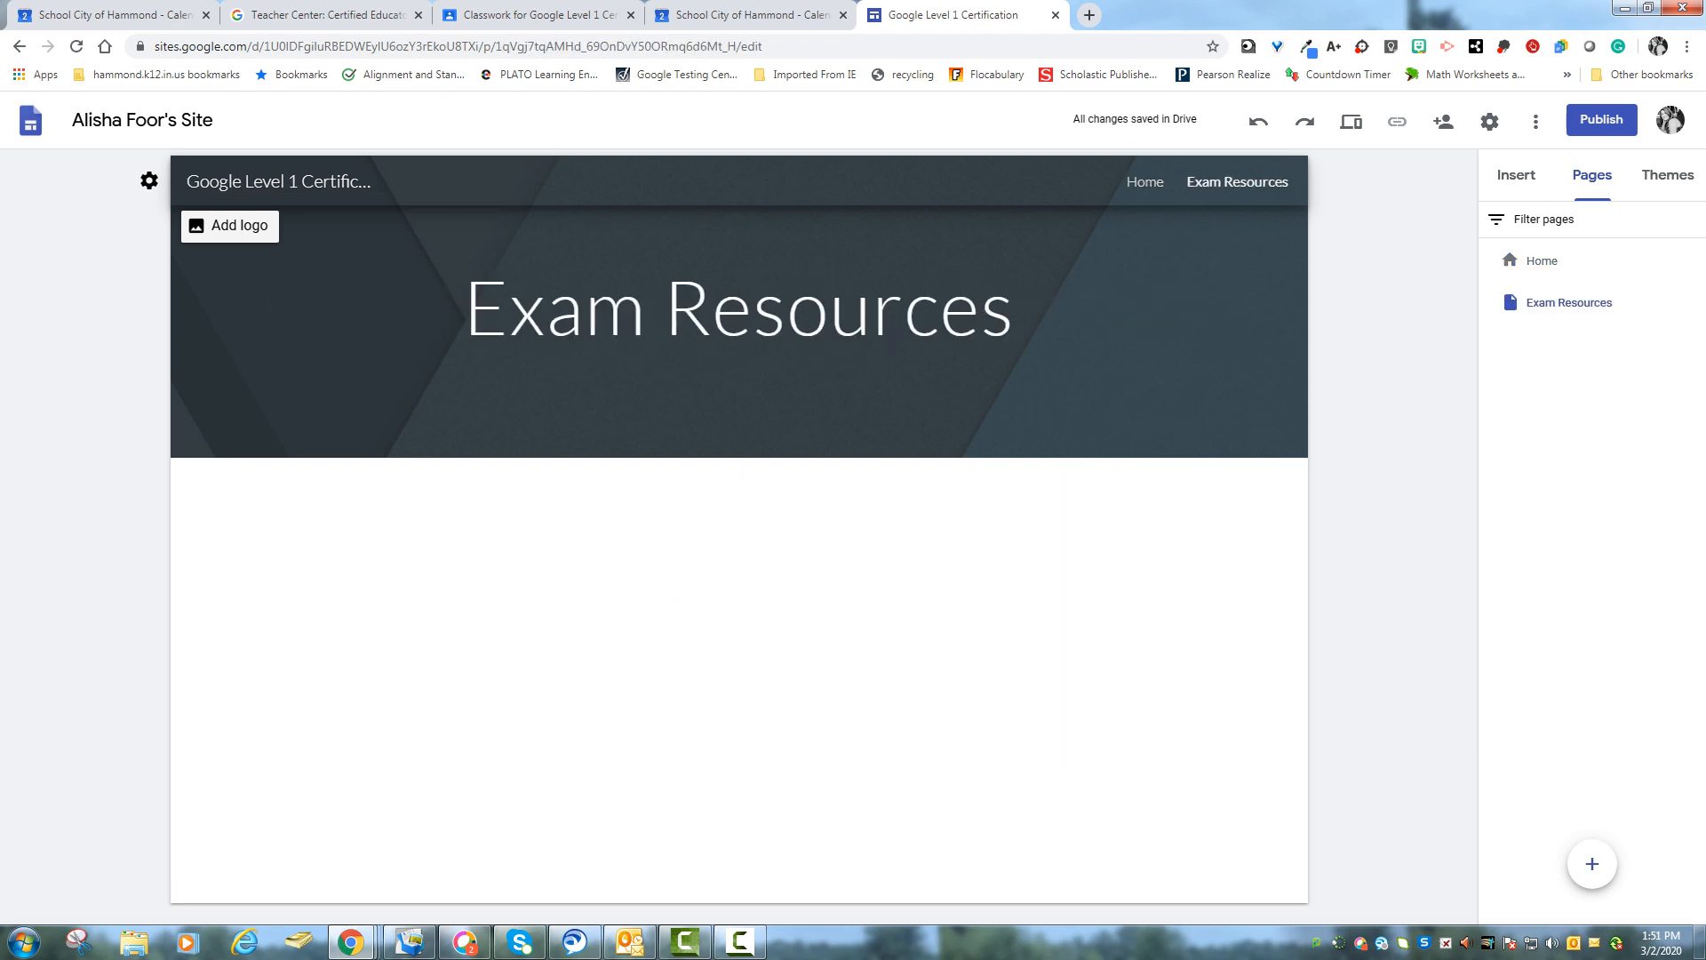
click(1516, 175)
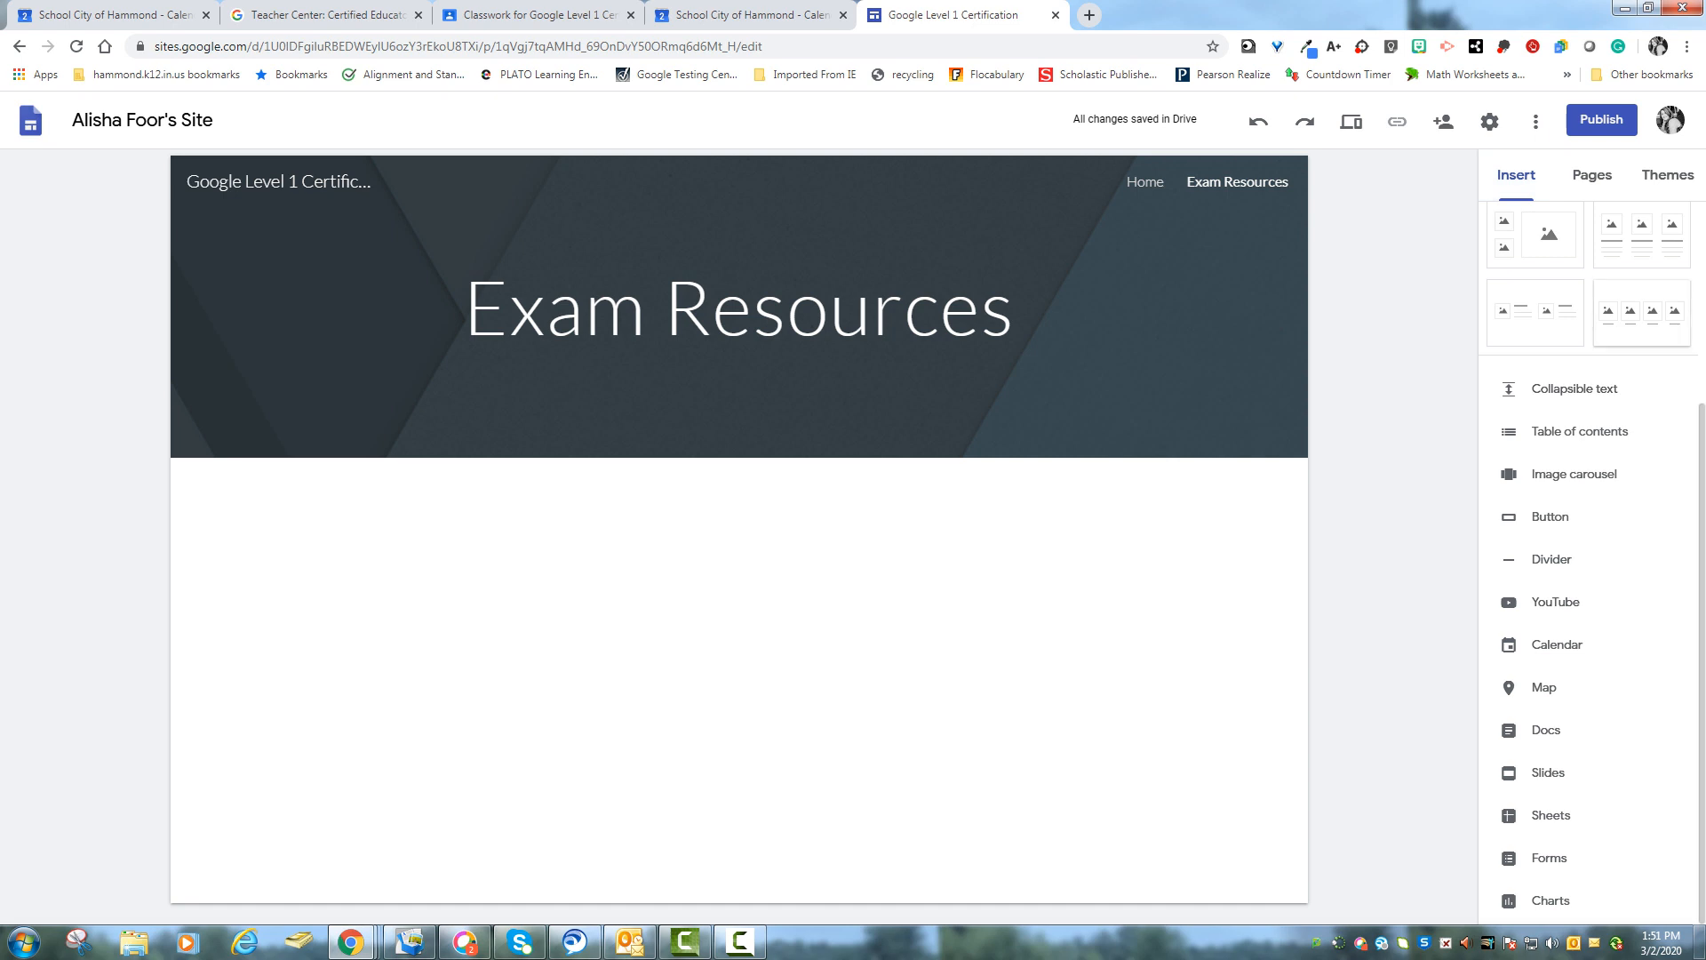
click(1642, 313)
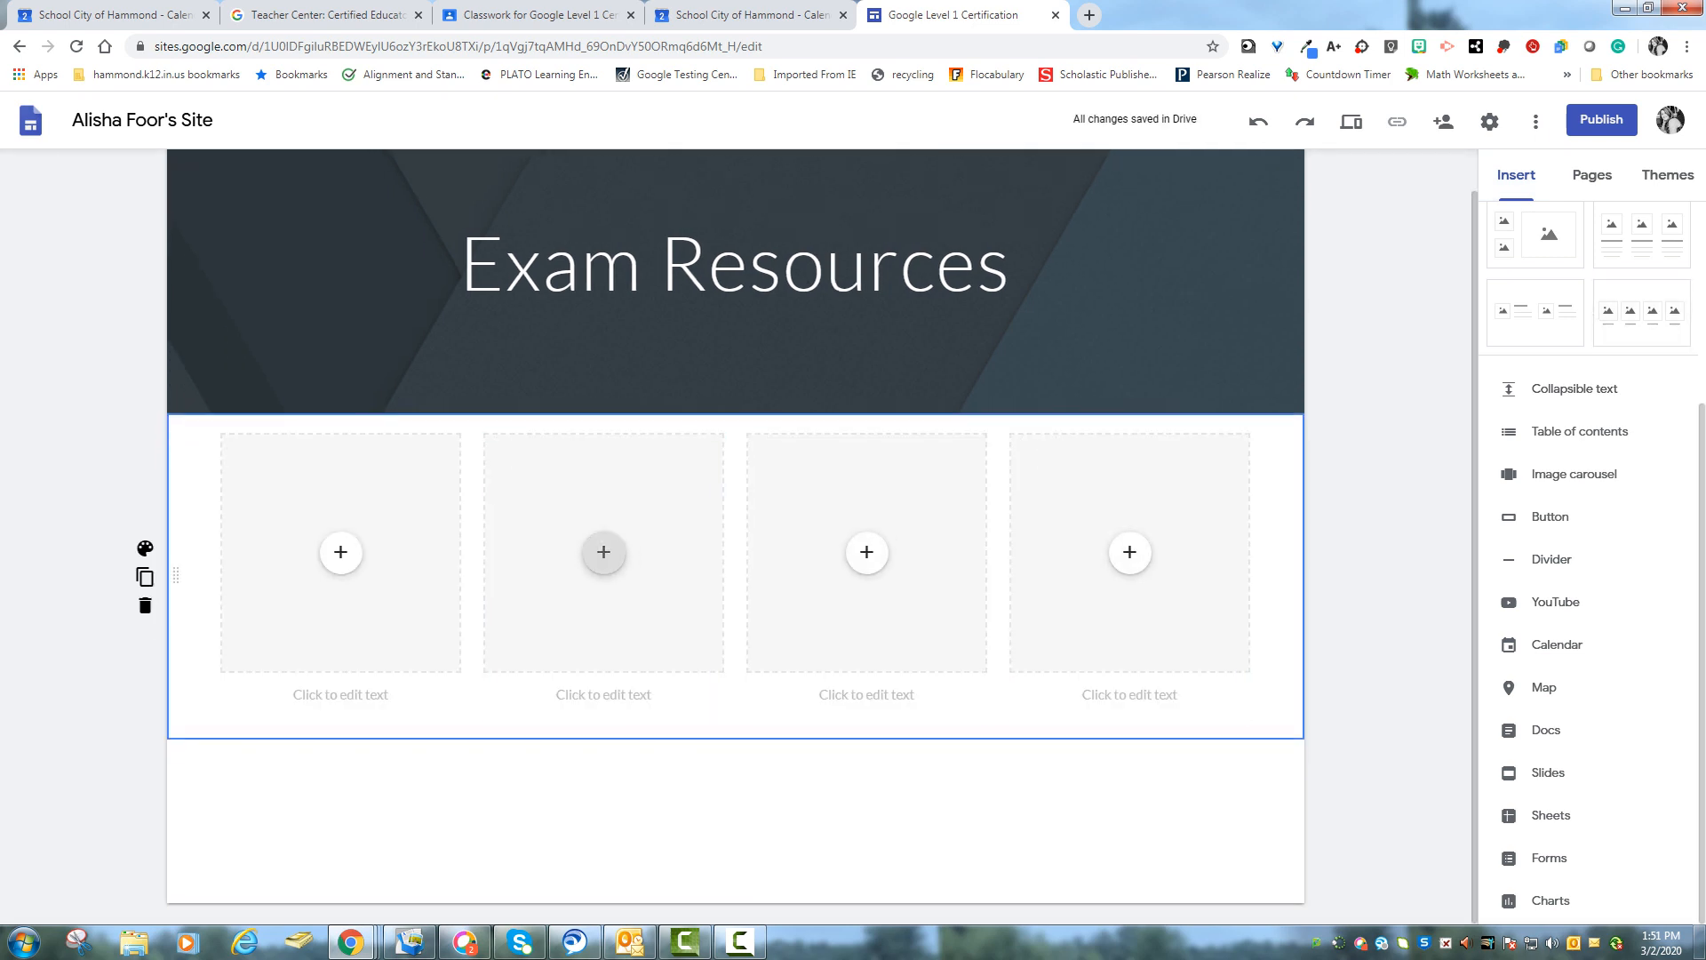
- Insert the Skill Checklist document from Drive into the first placeholder
click(340, 552)
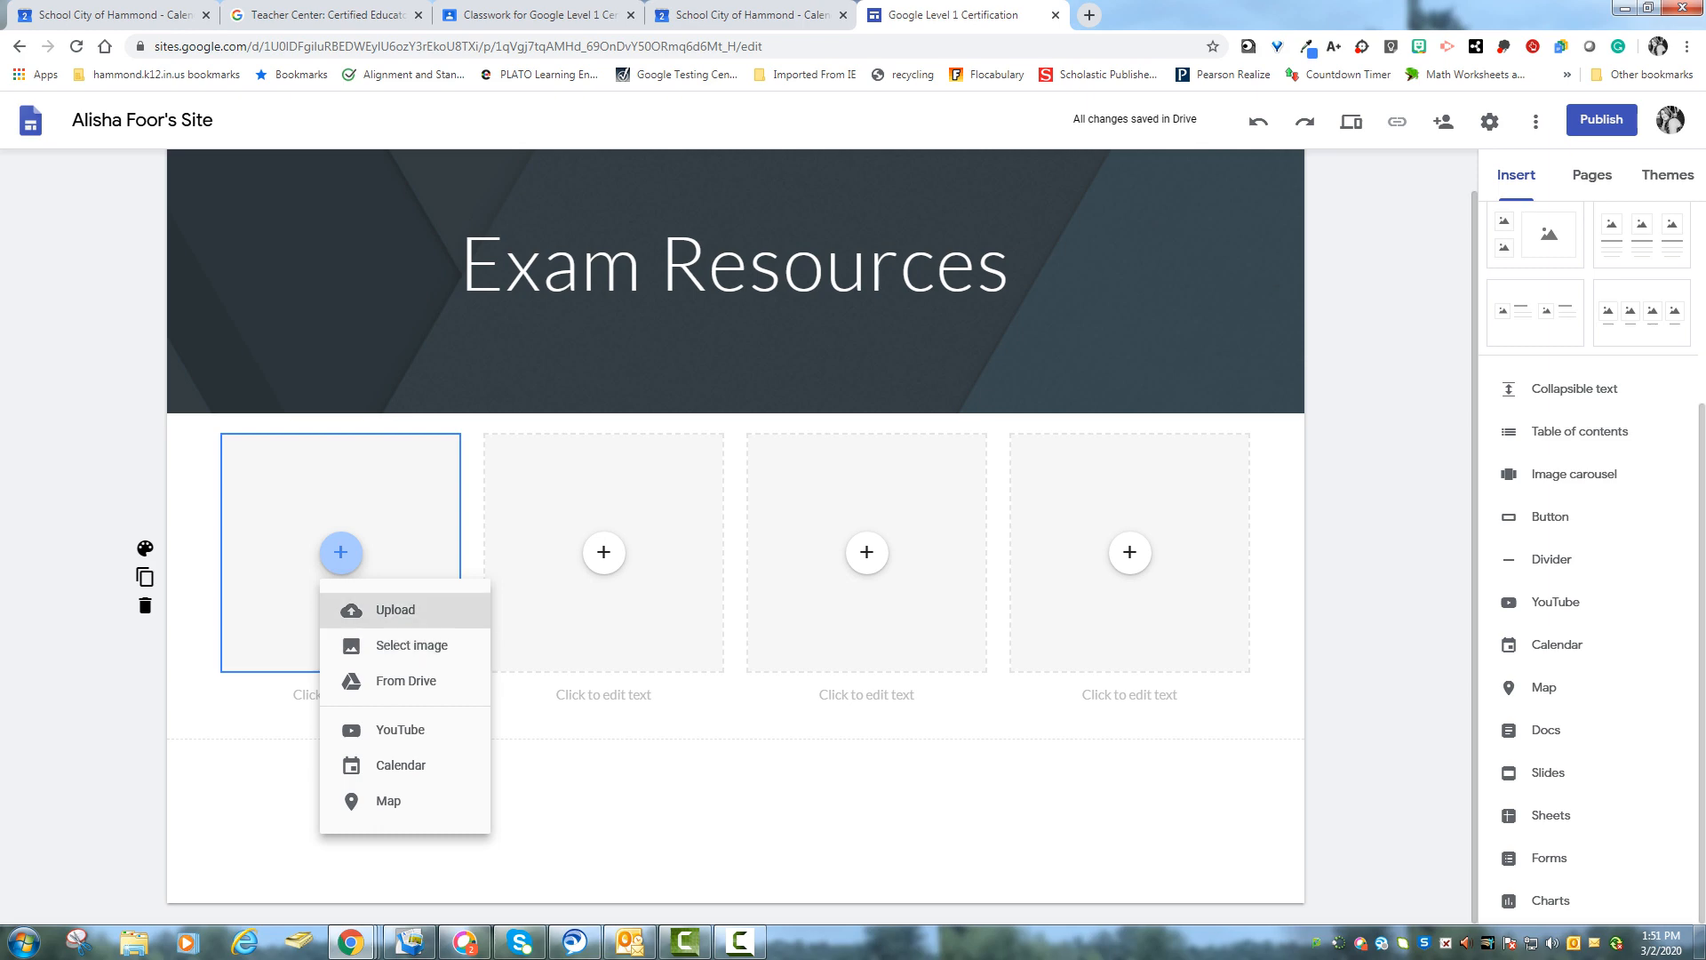
click(400, 681)
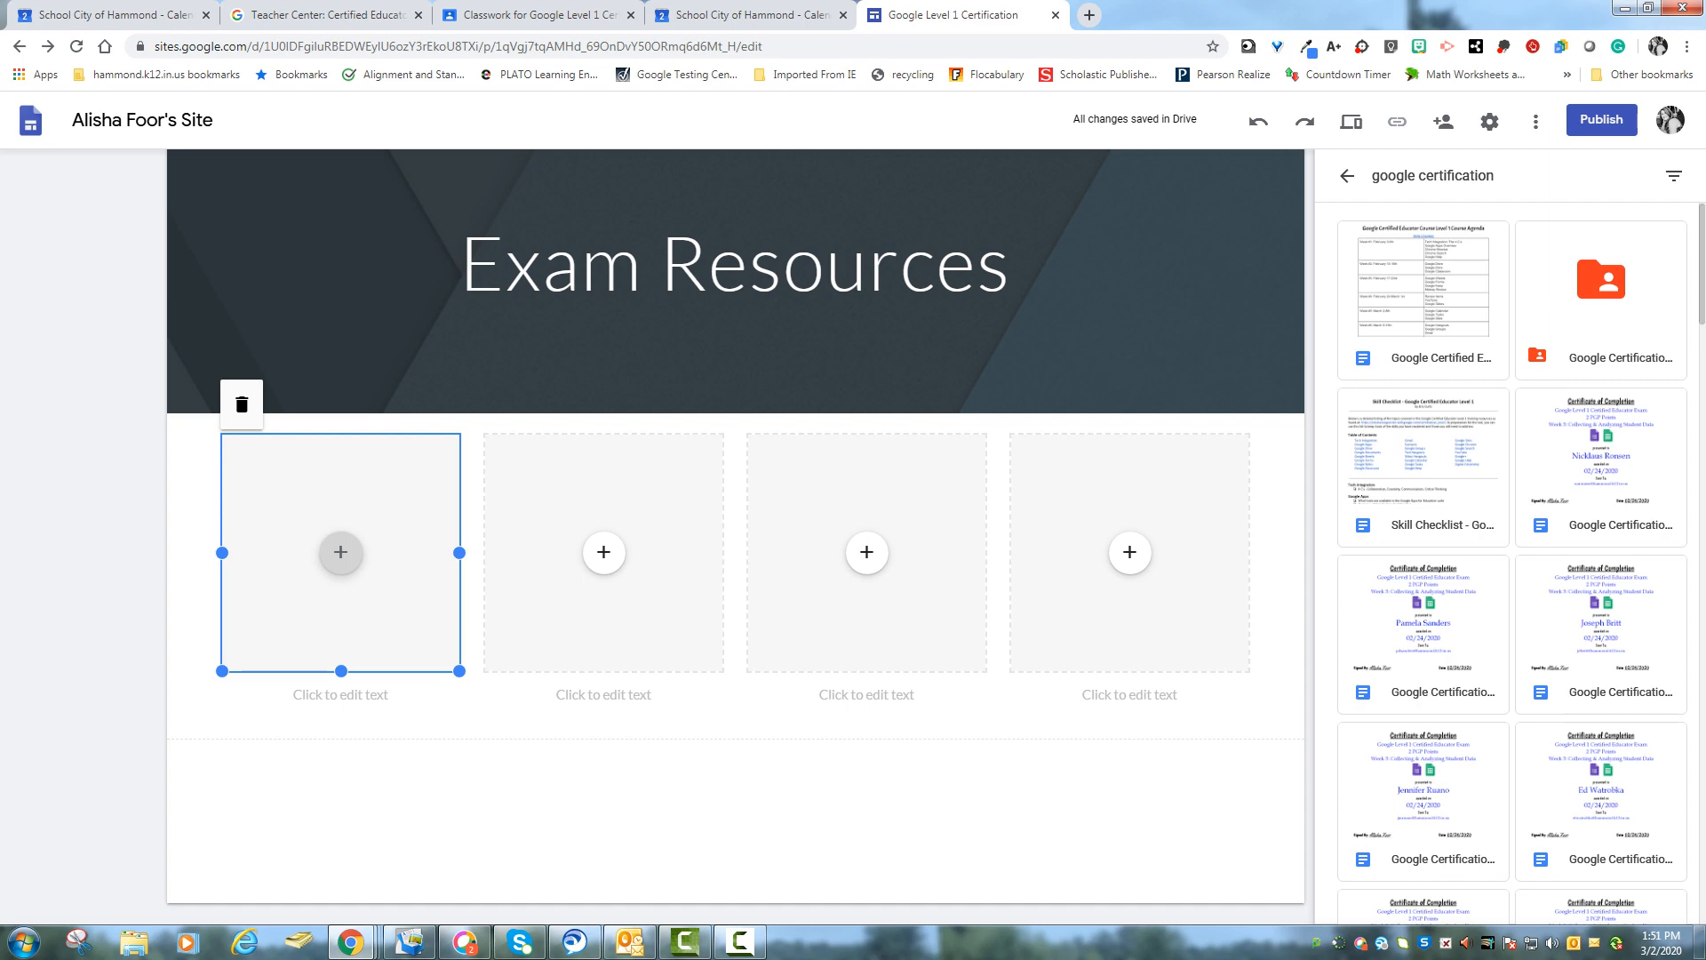
click(1422, 515)
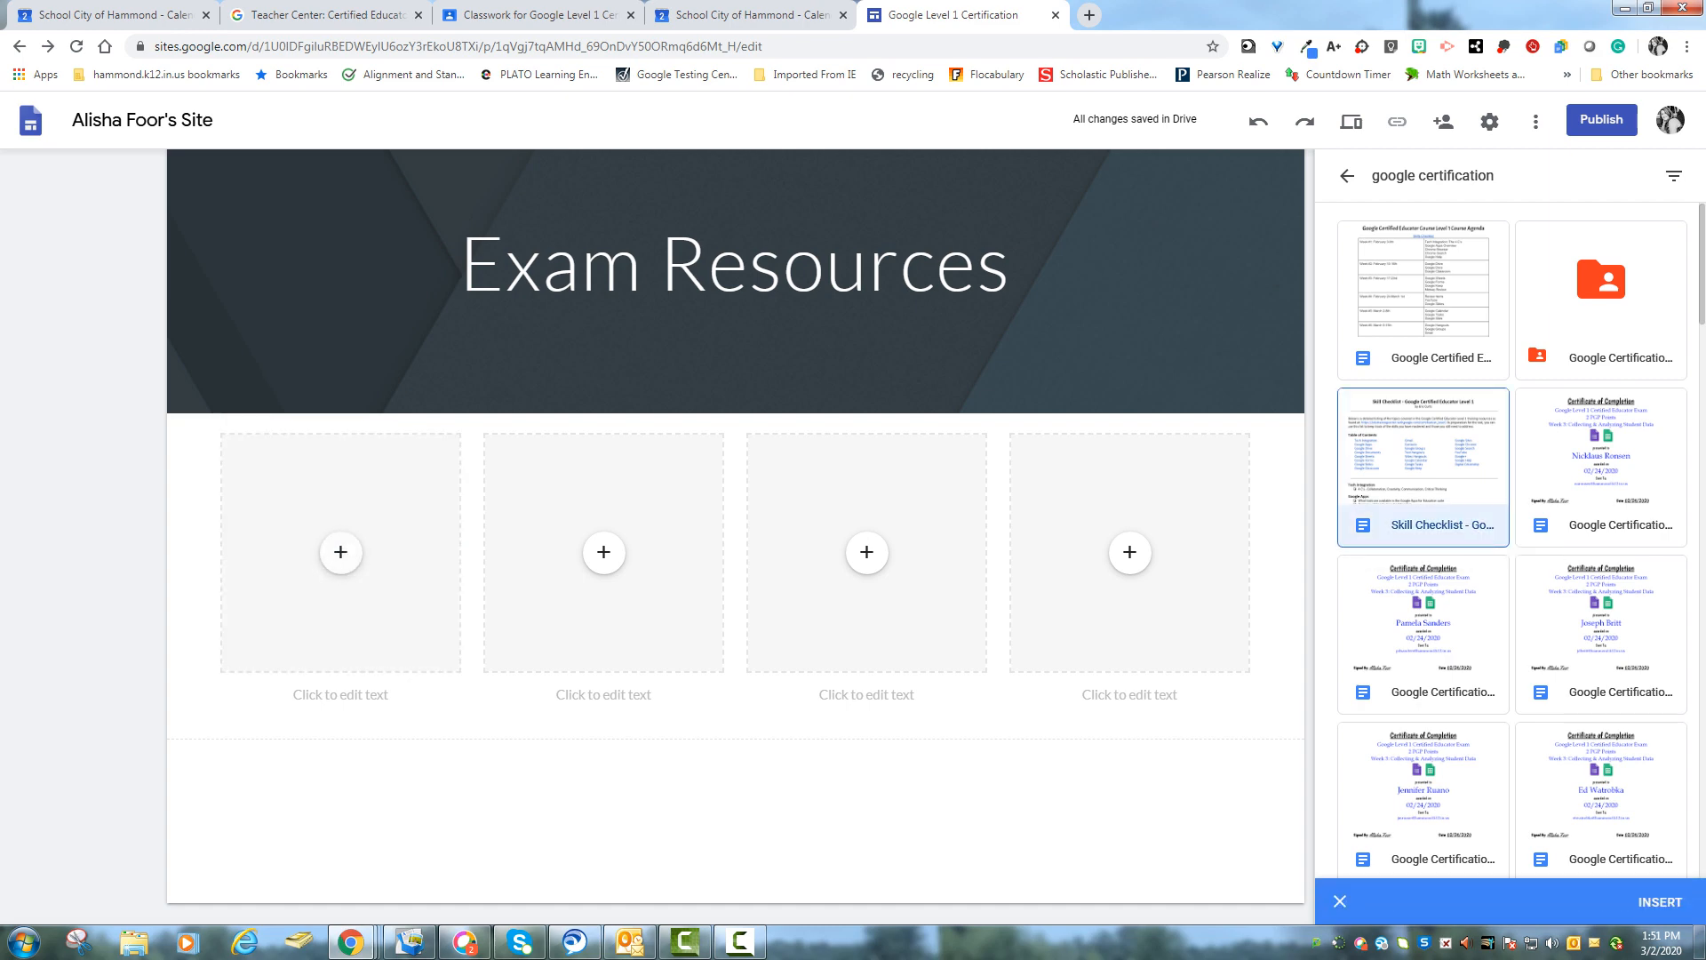
click(1660, 902)
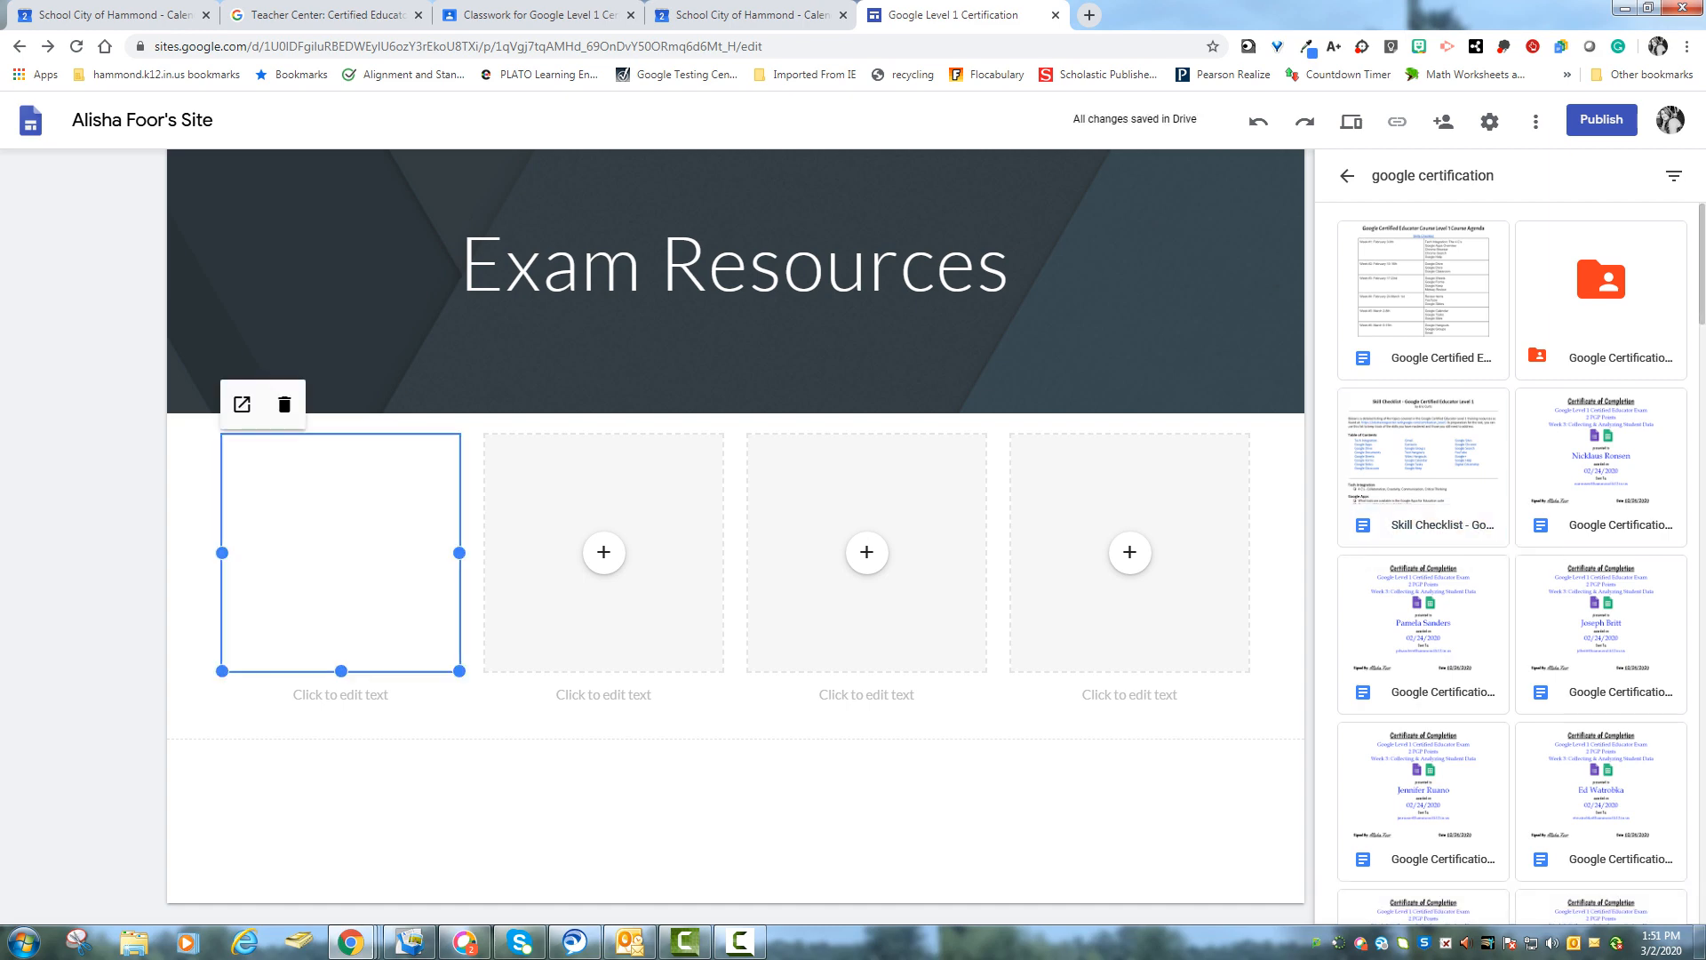
scroll(1501, 564, down, 4)
scroll(1502, 563, up, 4)
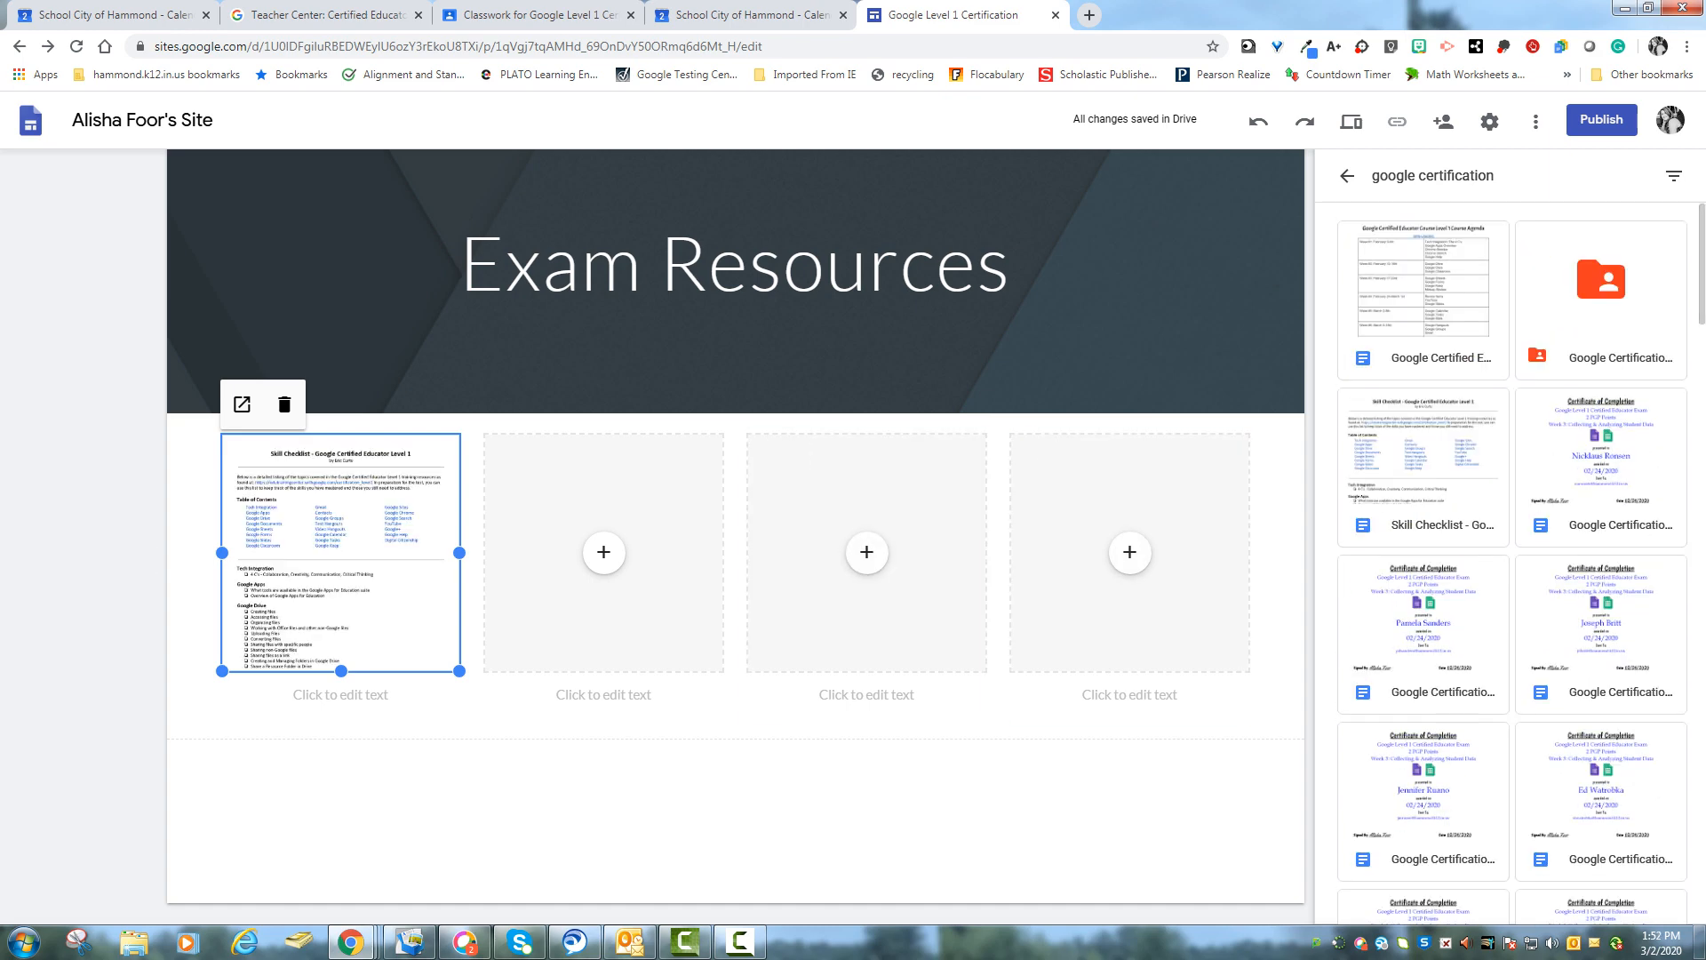
- Search Drive for google certification practice and insert the 50 Level 1 Certification Tips PDF into the second placeholder
click(1501, 176)
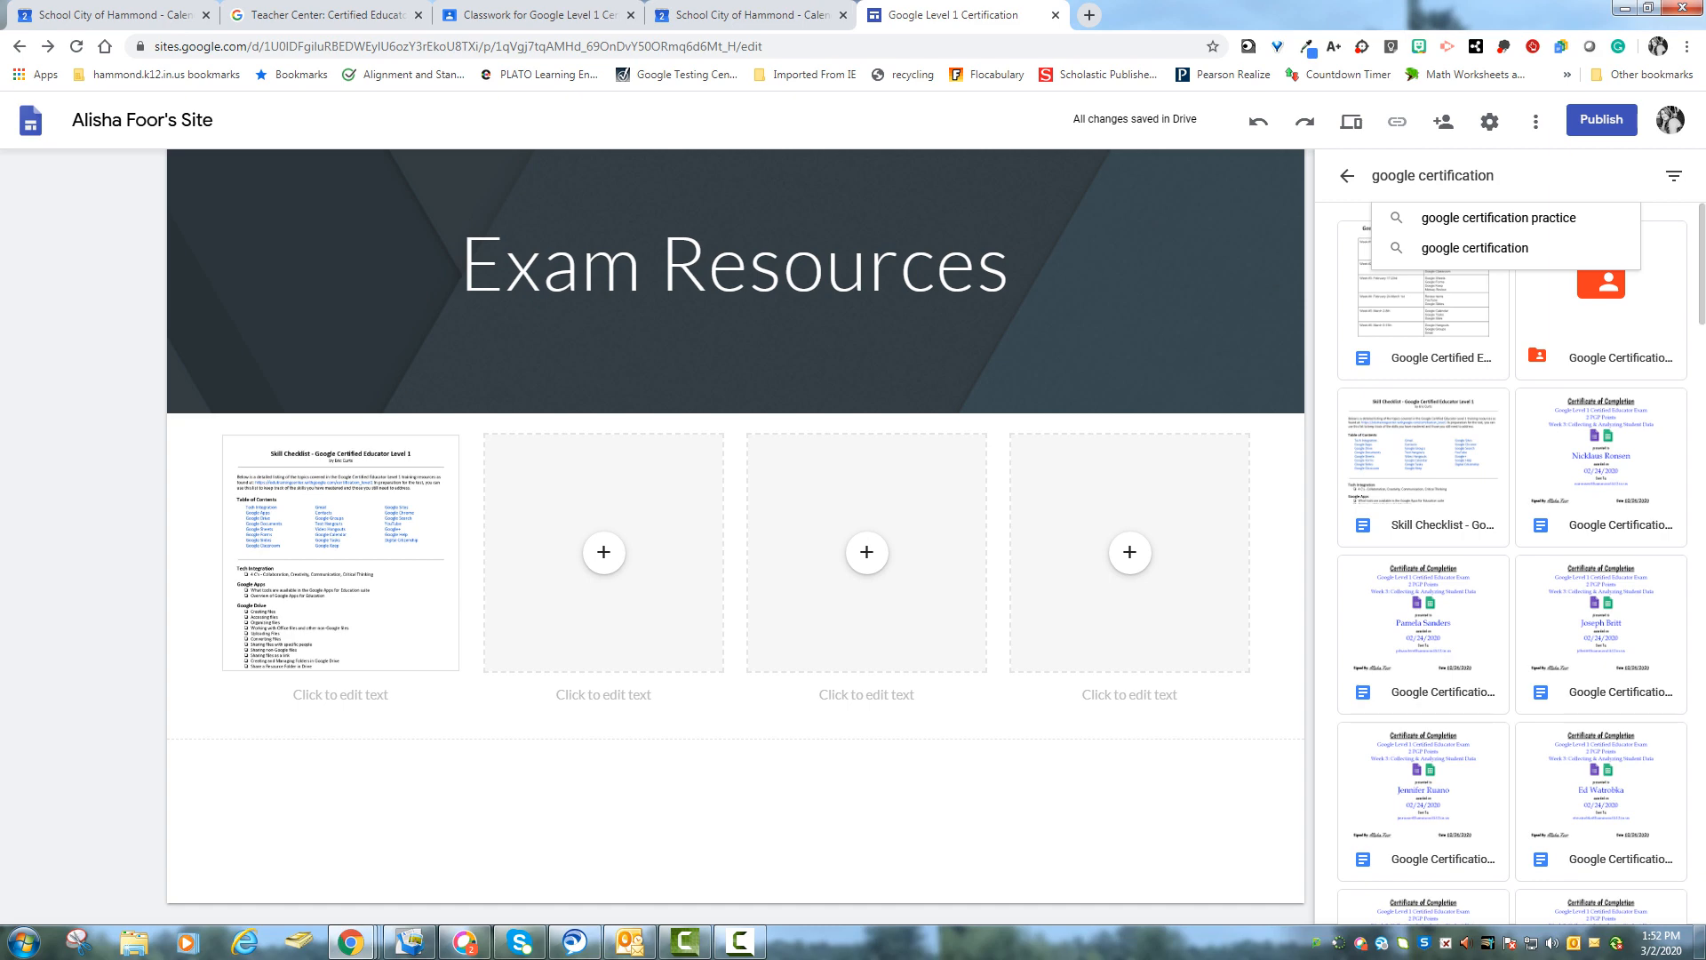
click(1499, 218)
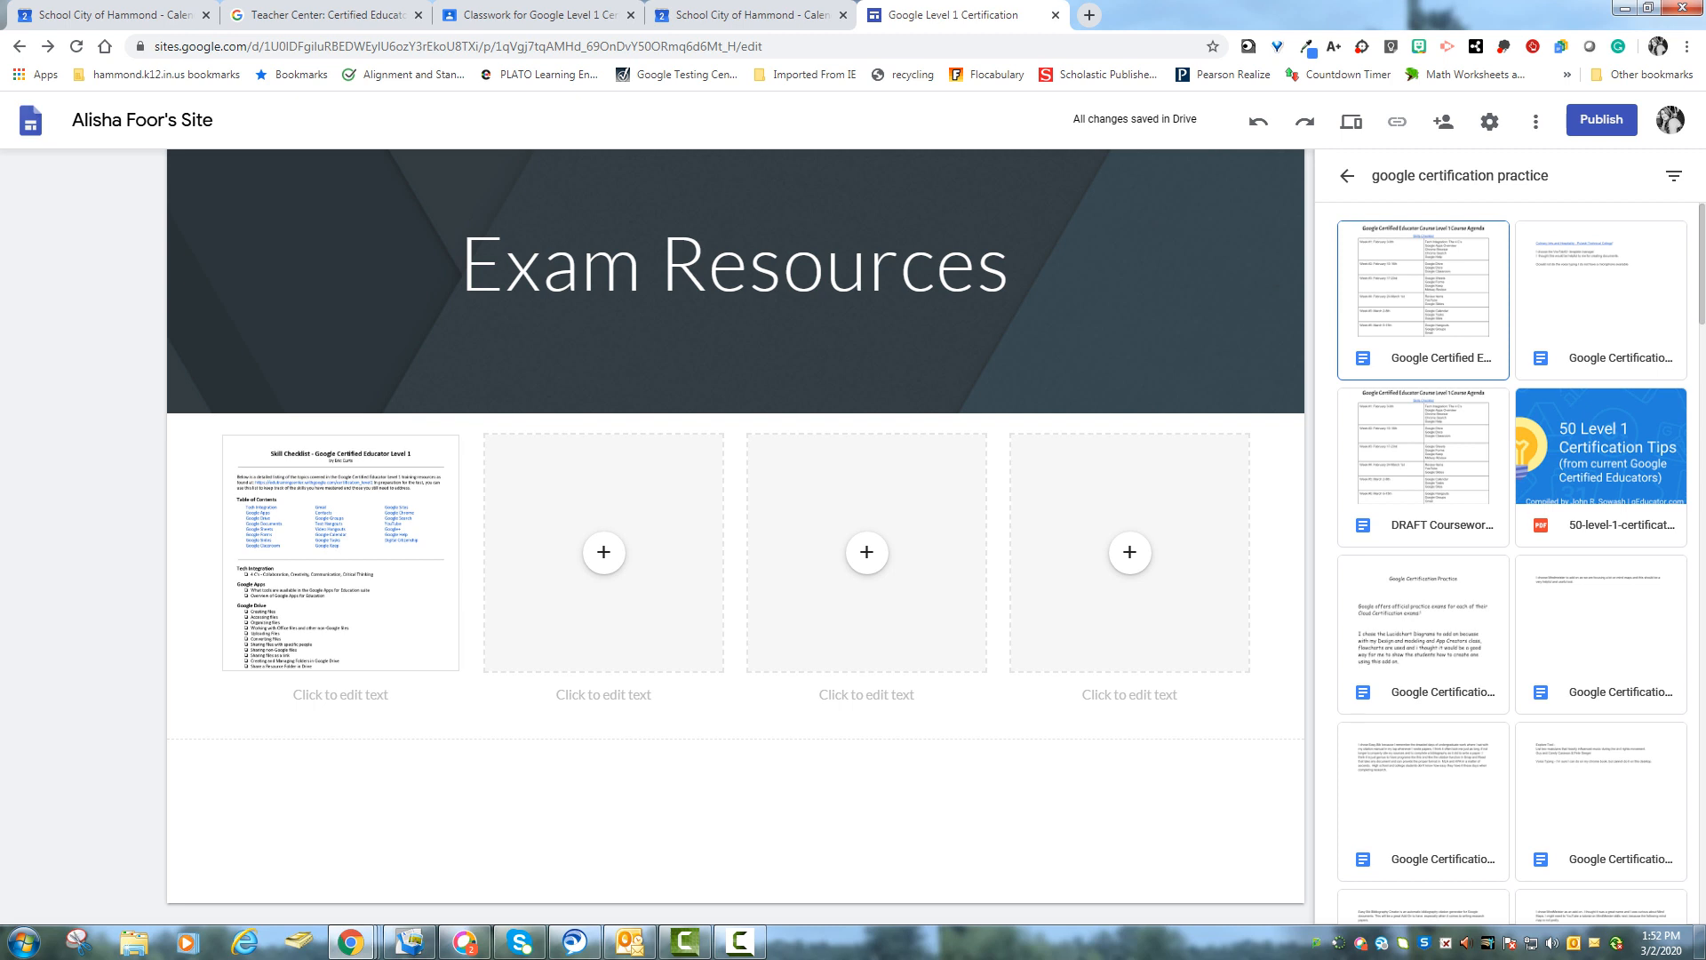
double_click(1601, 467)
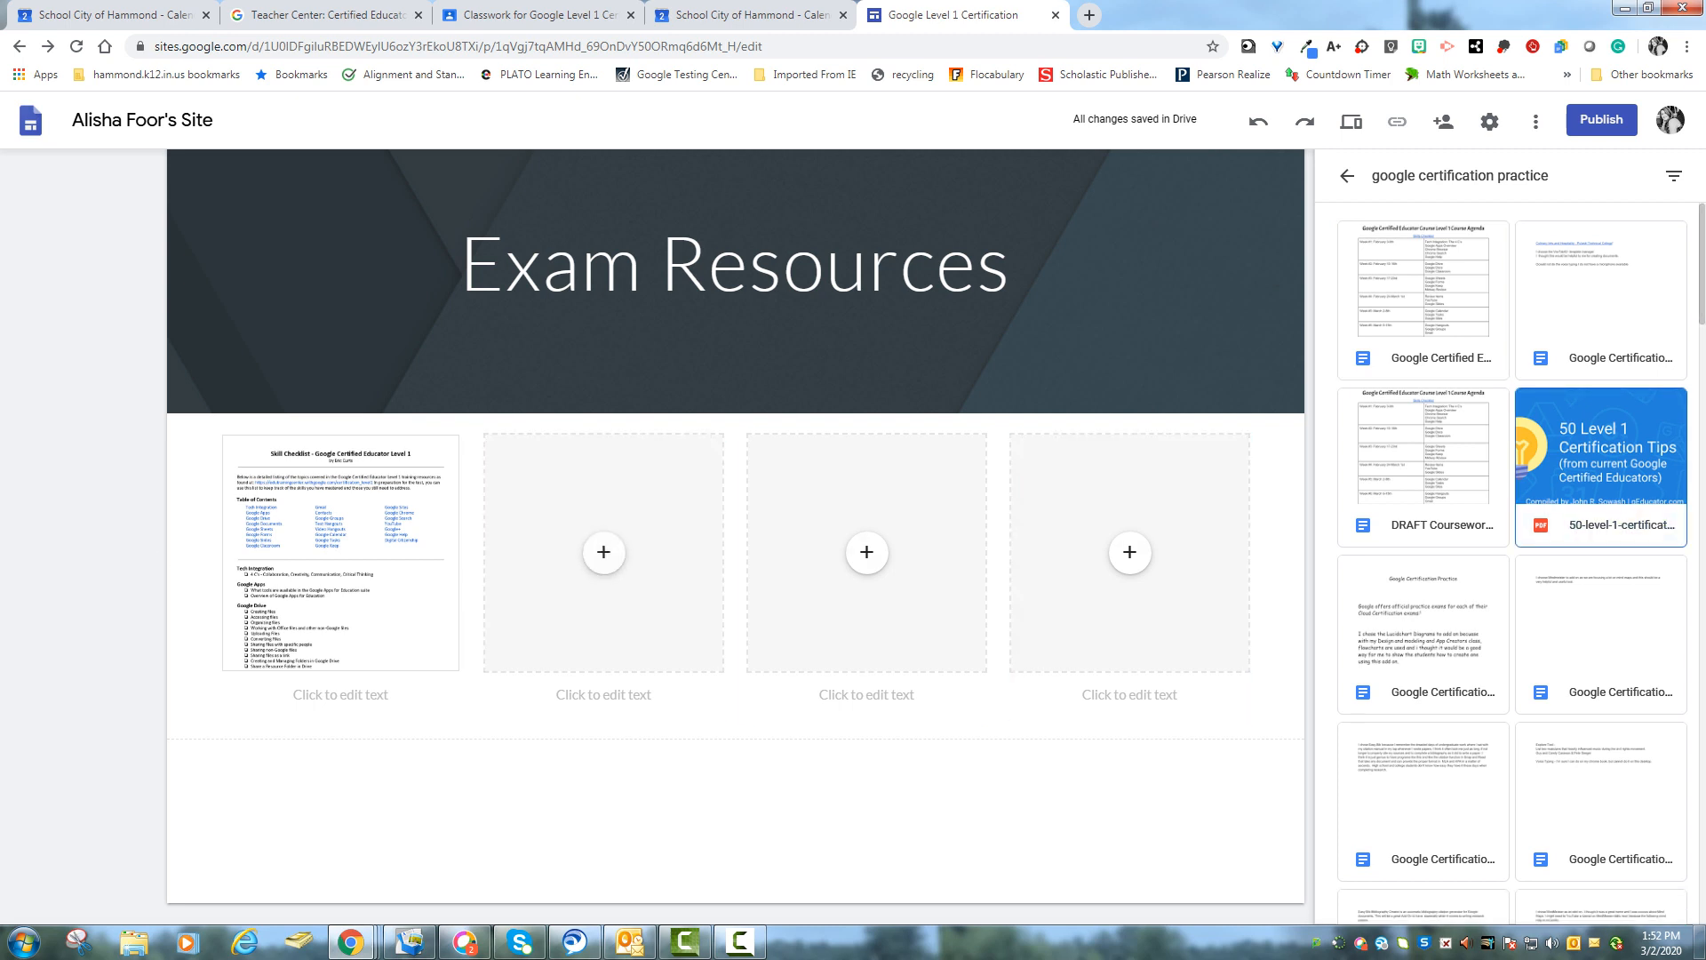
click(603, 551)
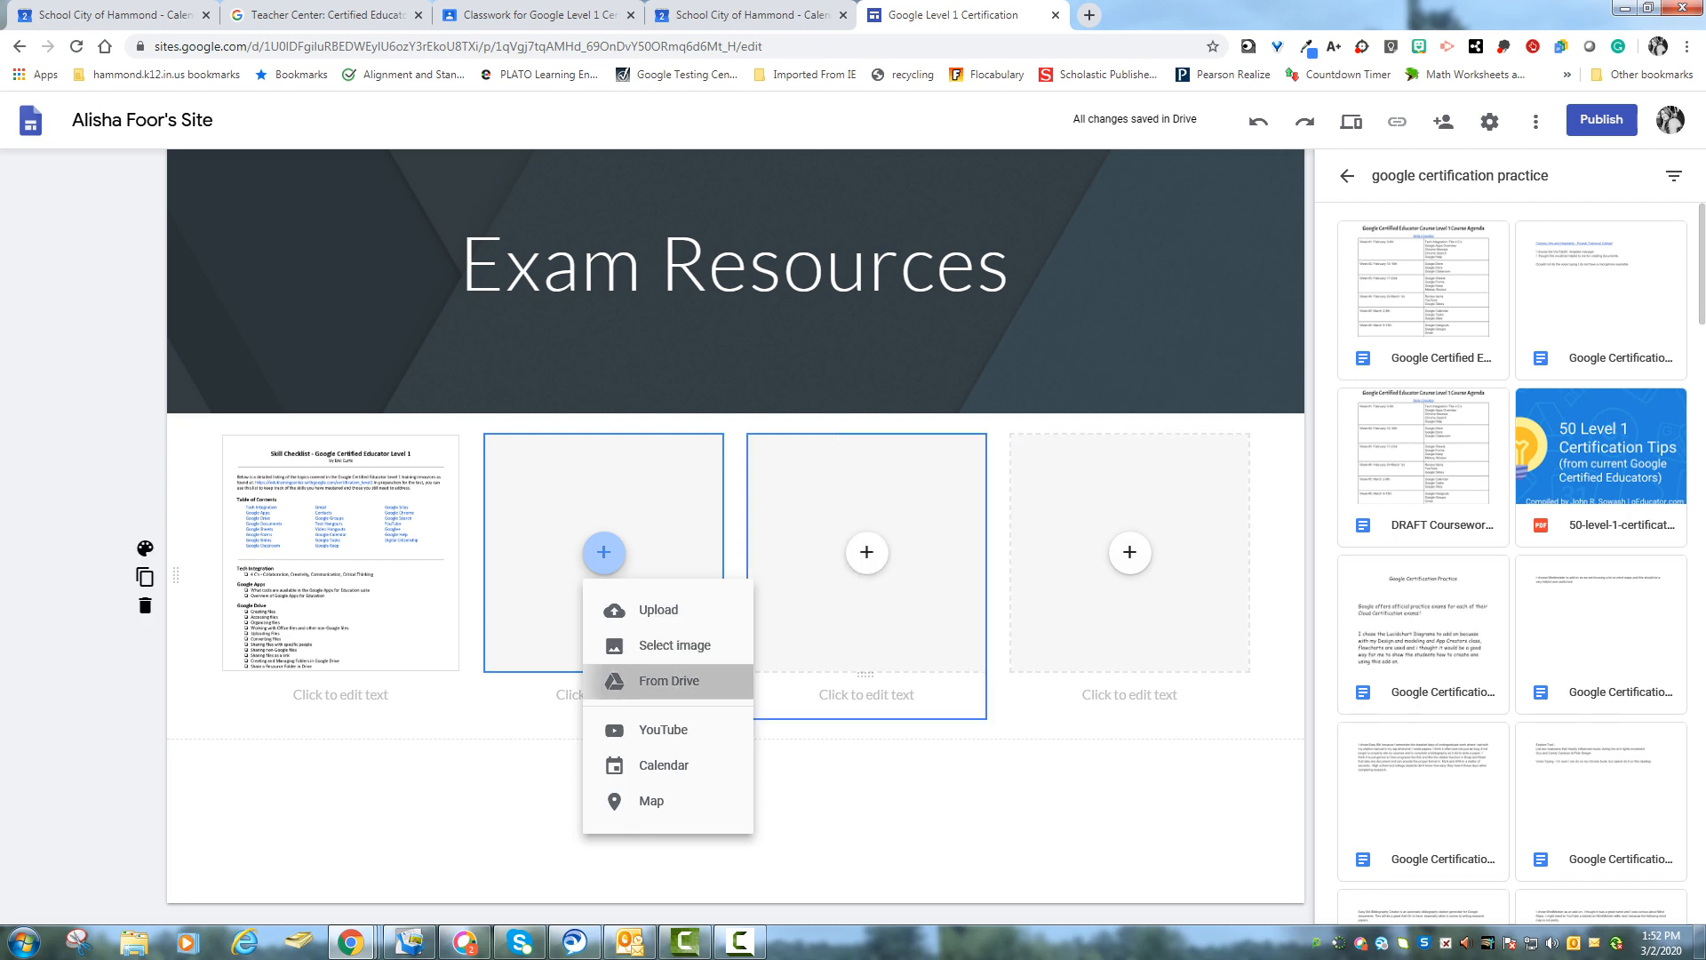
click(669, 681)
double_click(1601, 468)
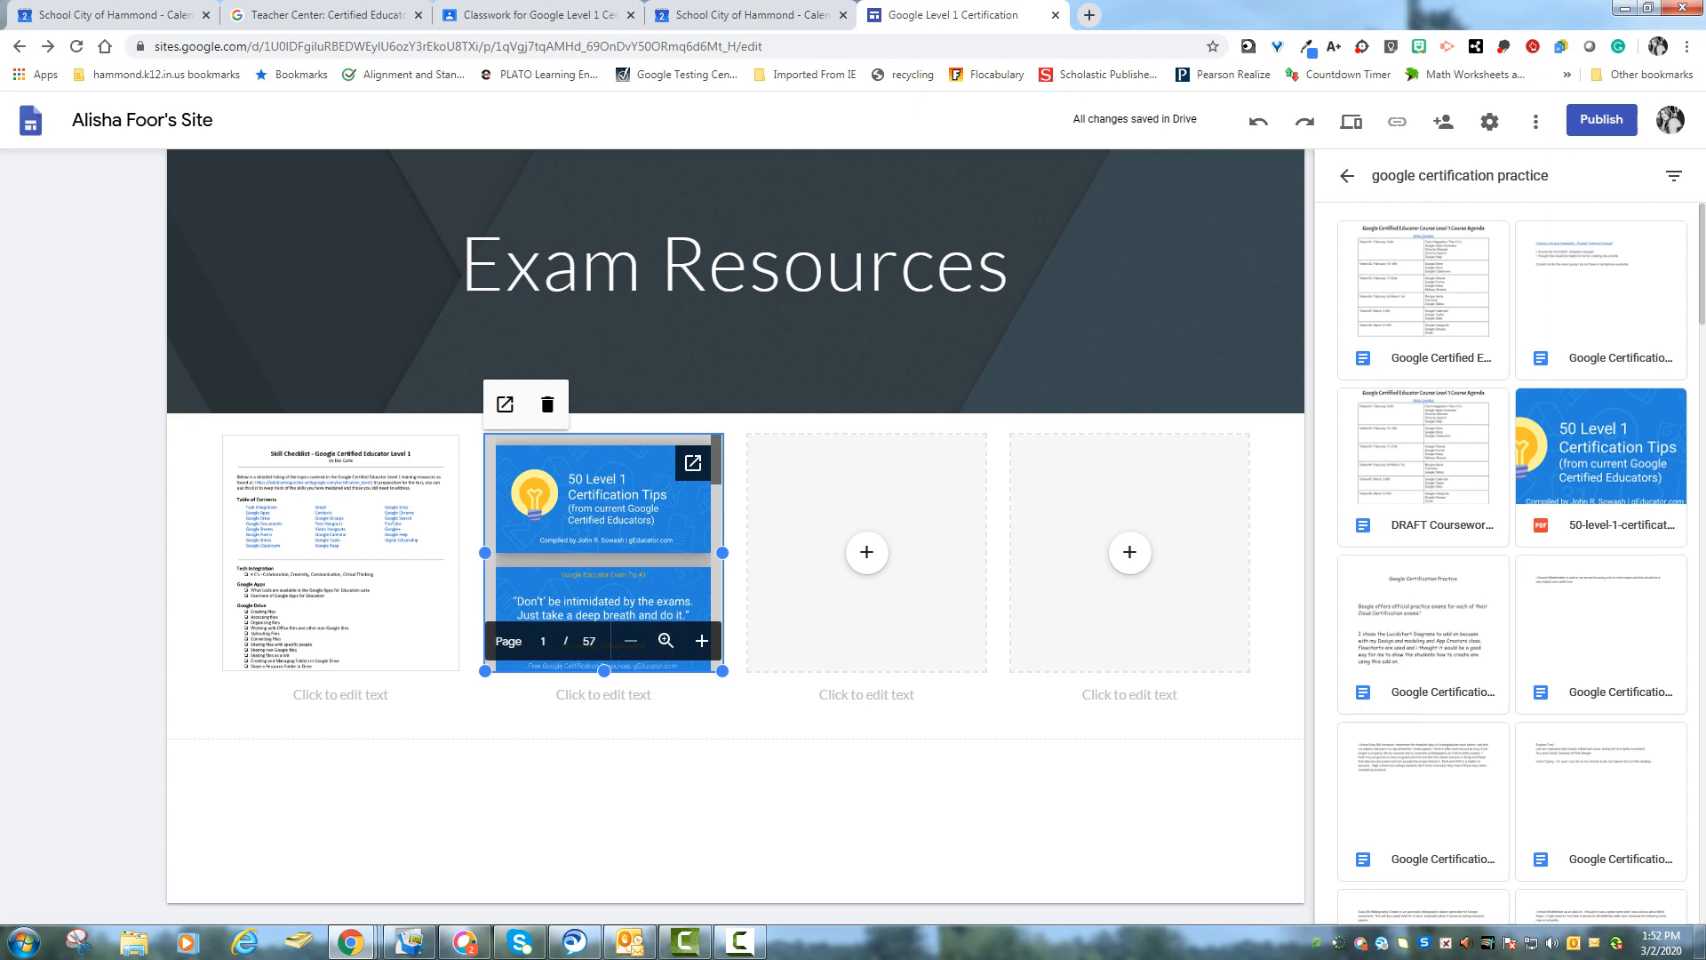
- Insert the G Suite EDU Task Cards presentation from the Drive search results into the third placeholder
scroll(1511, 560, down, 5)
scroll(1511, 560, down, 1)
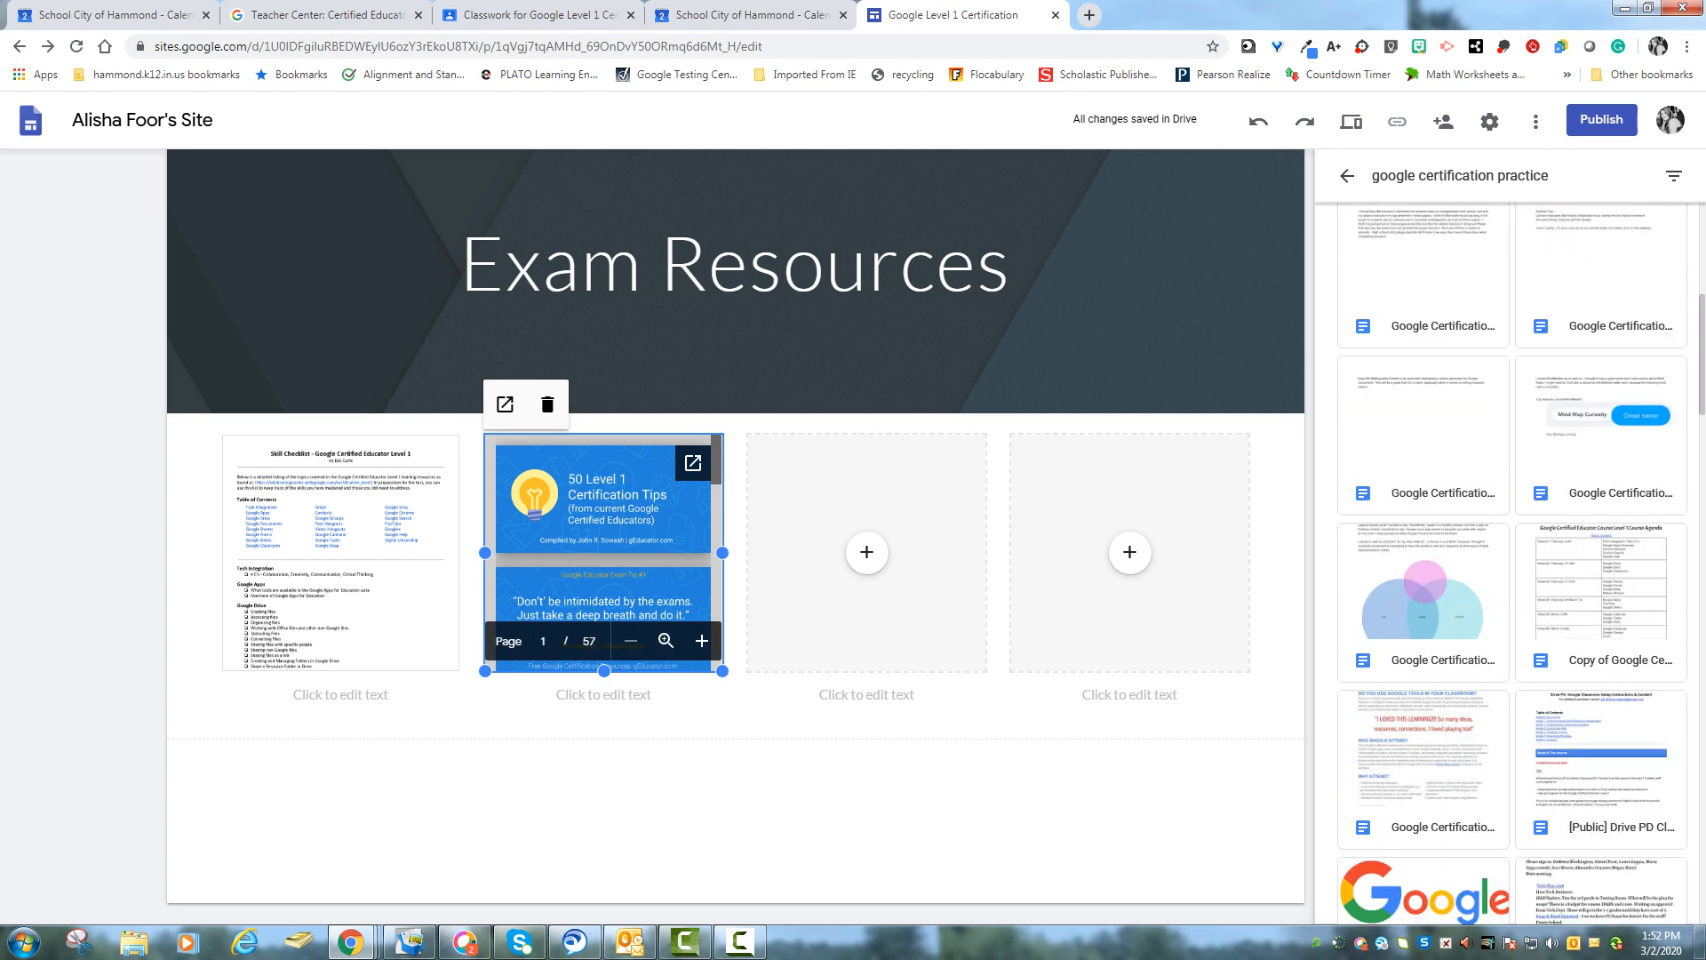
scroll(1511, 565, down, 2)
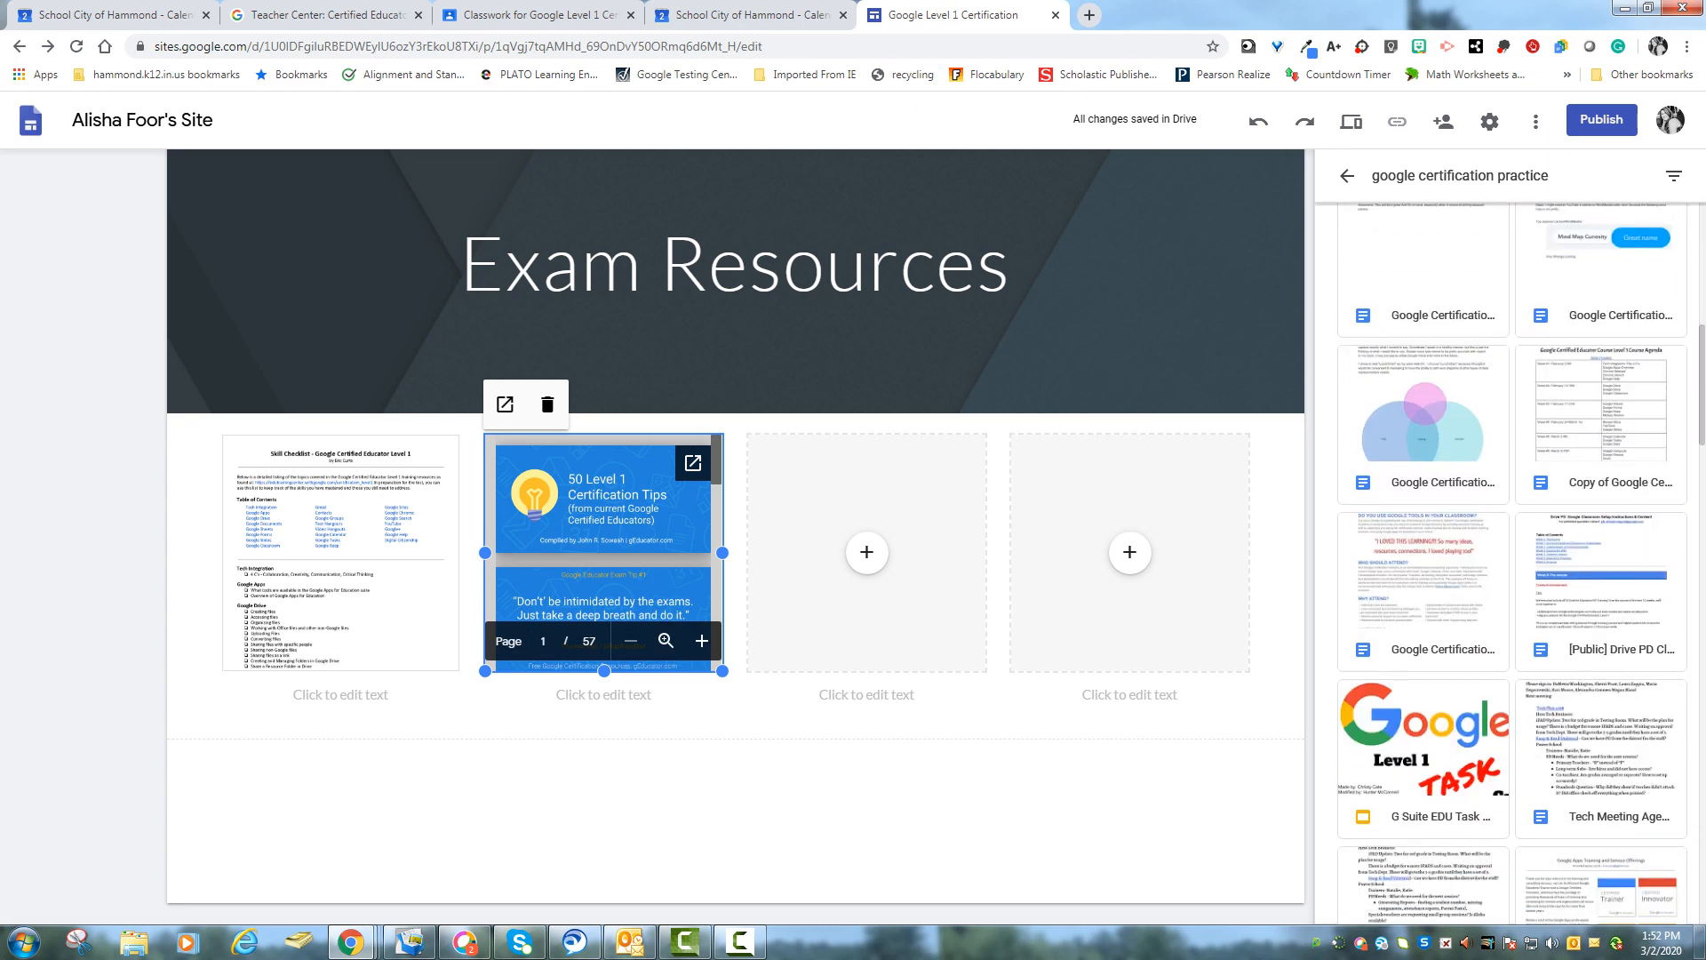
click(1423, 755)
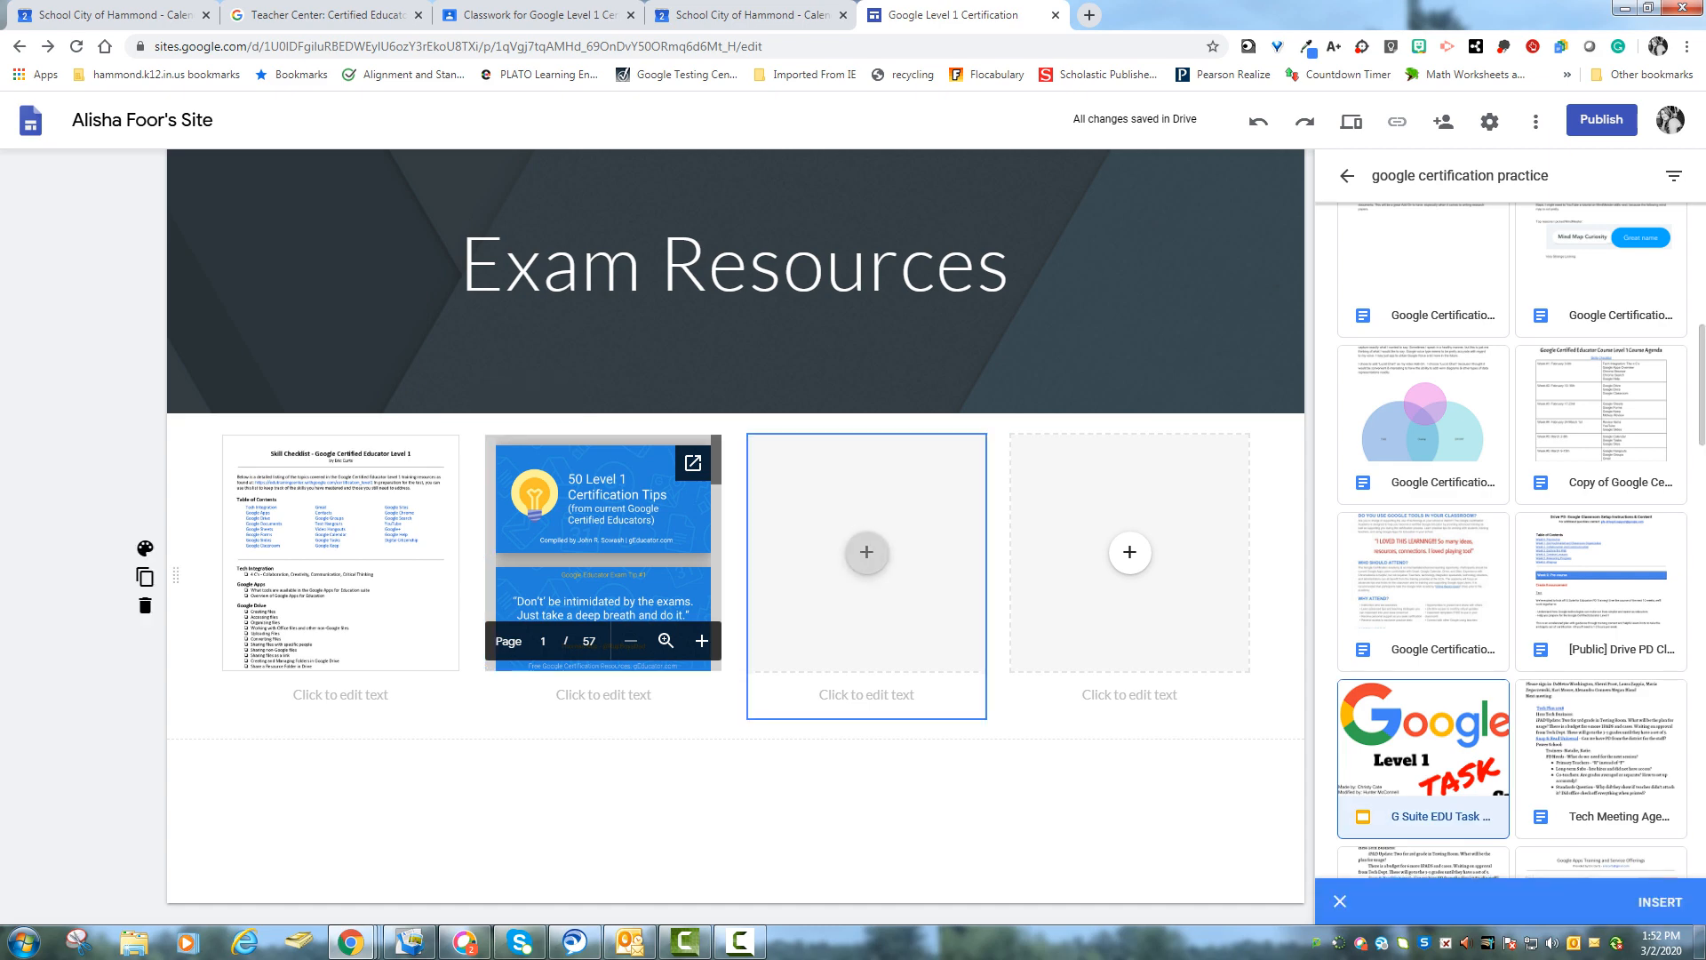
click(866, 552)
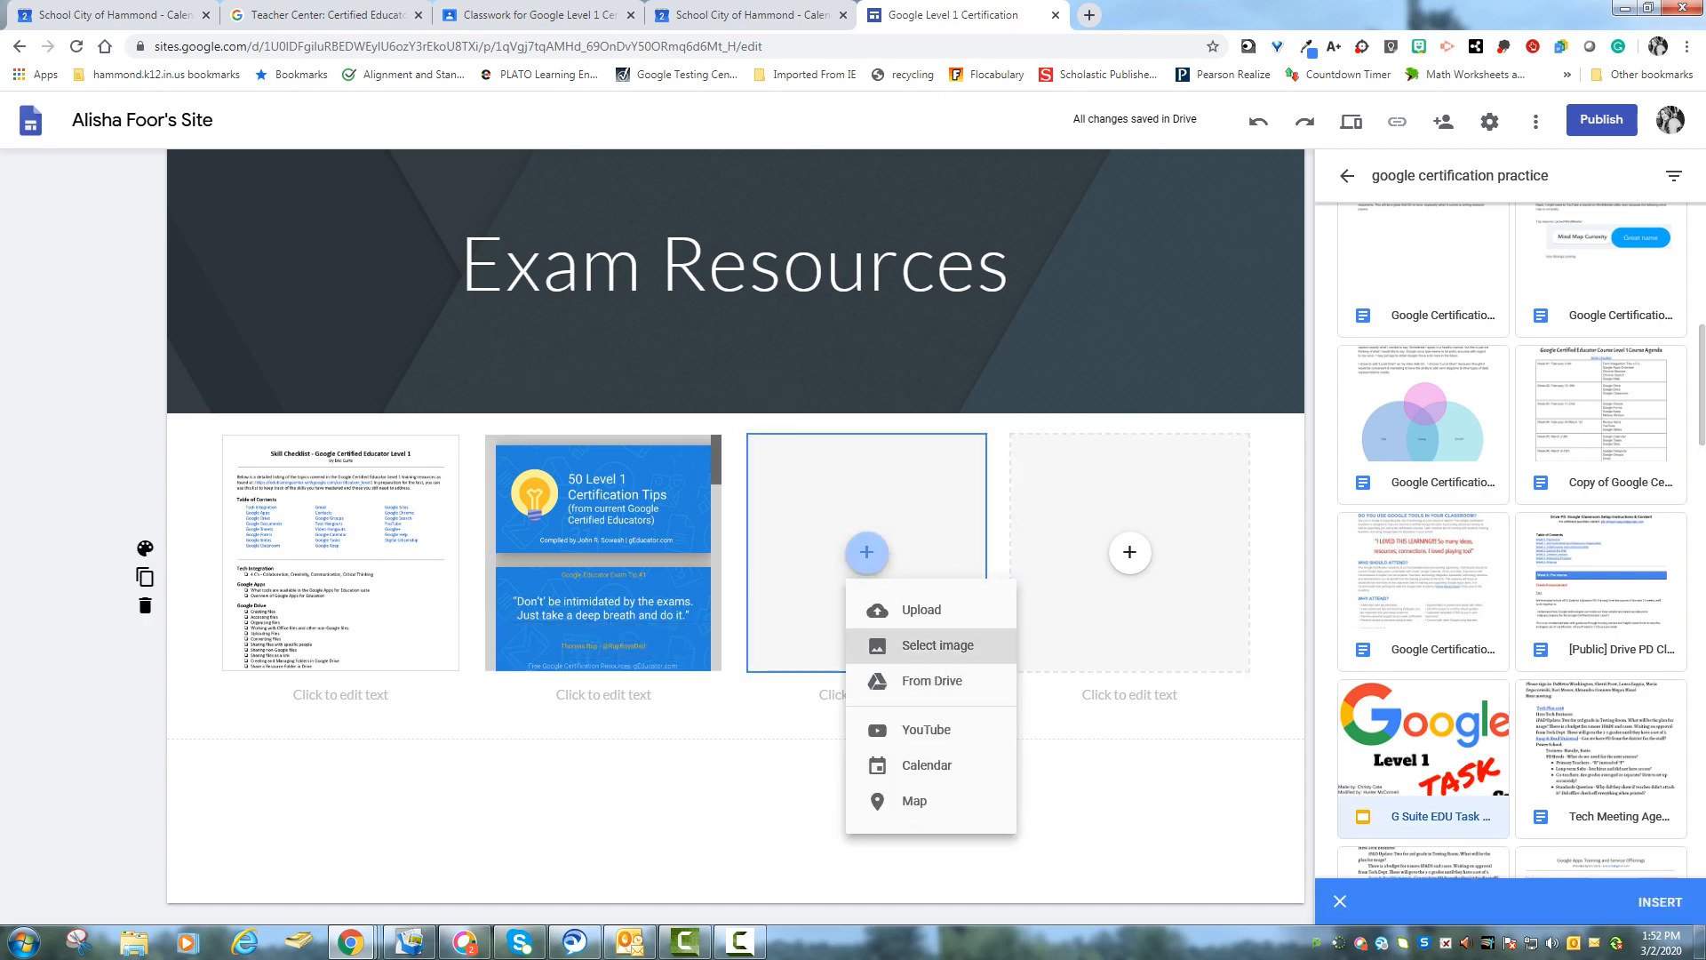
click(915, 610)
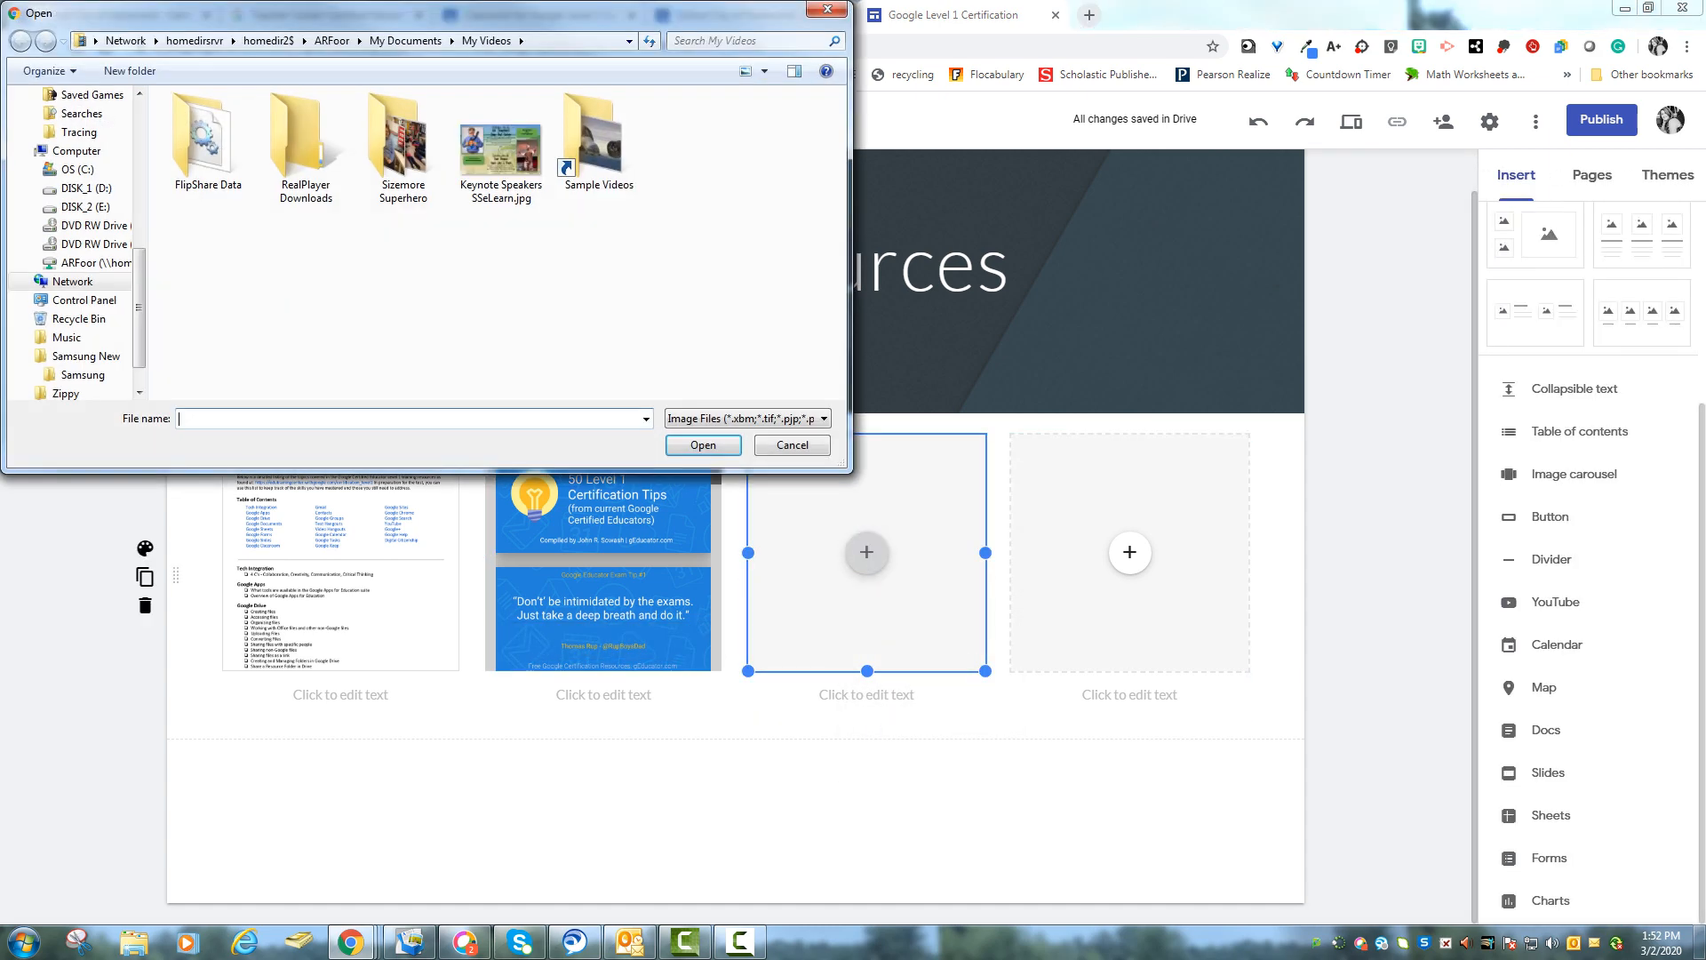
key(Escape)
click(867, 552)
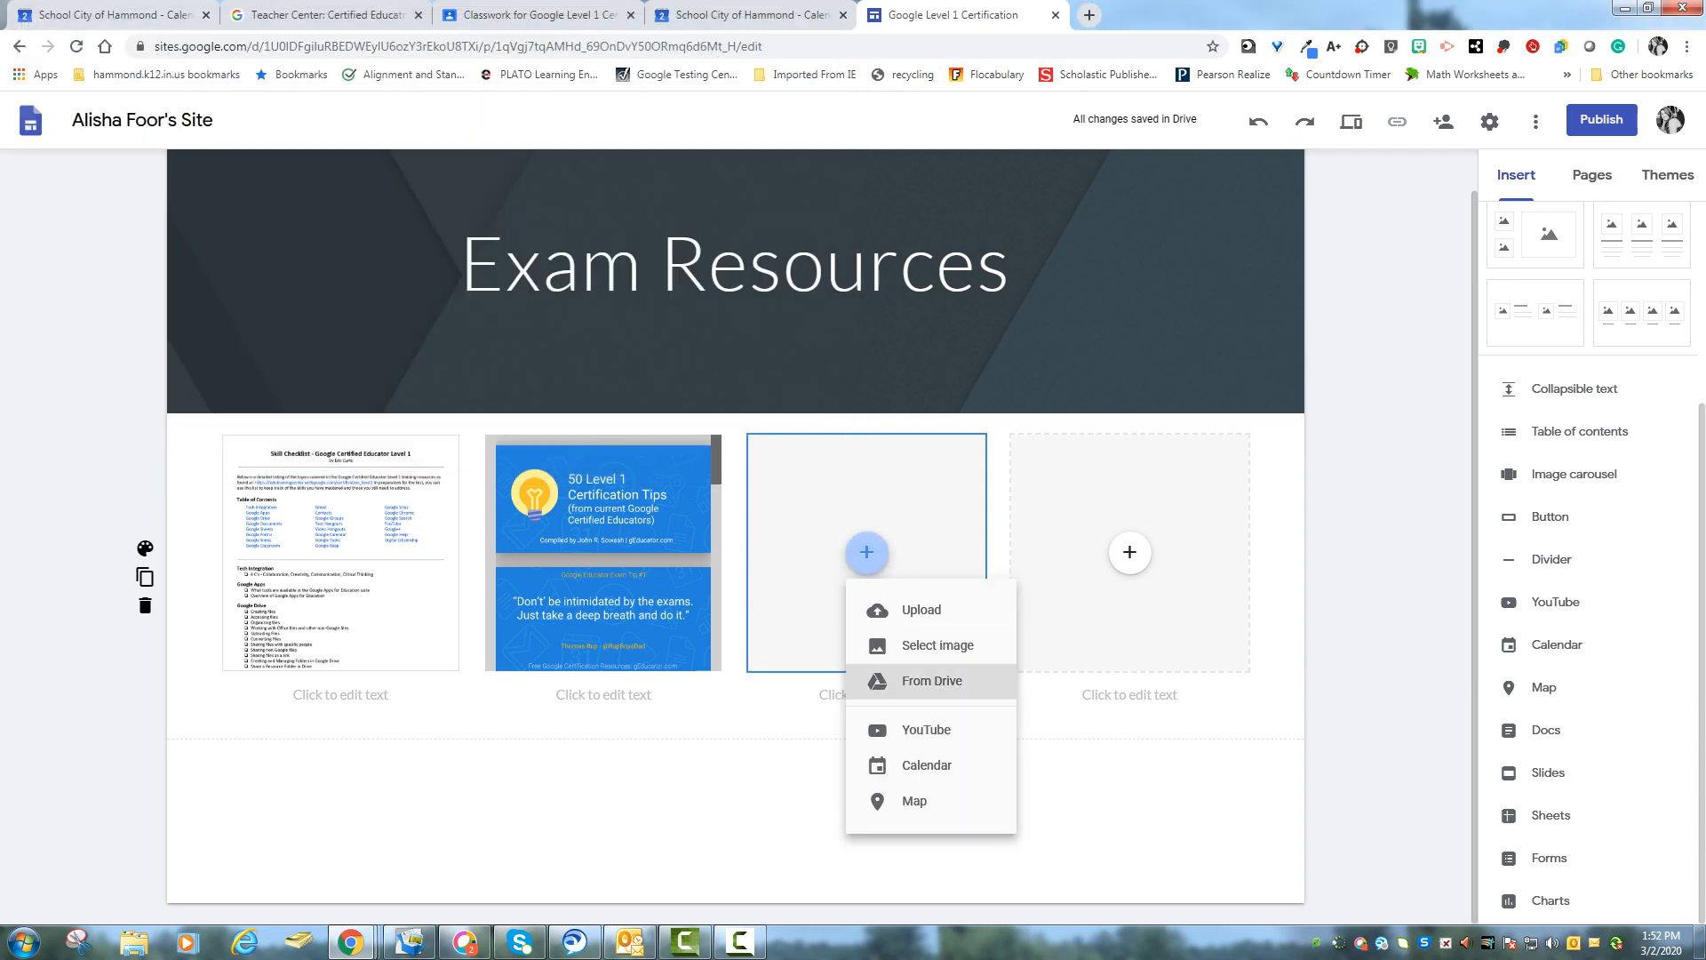
click(933, 680)
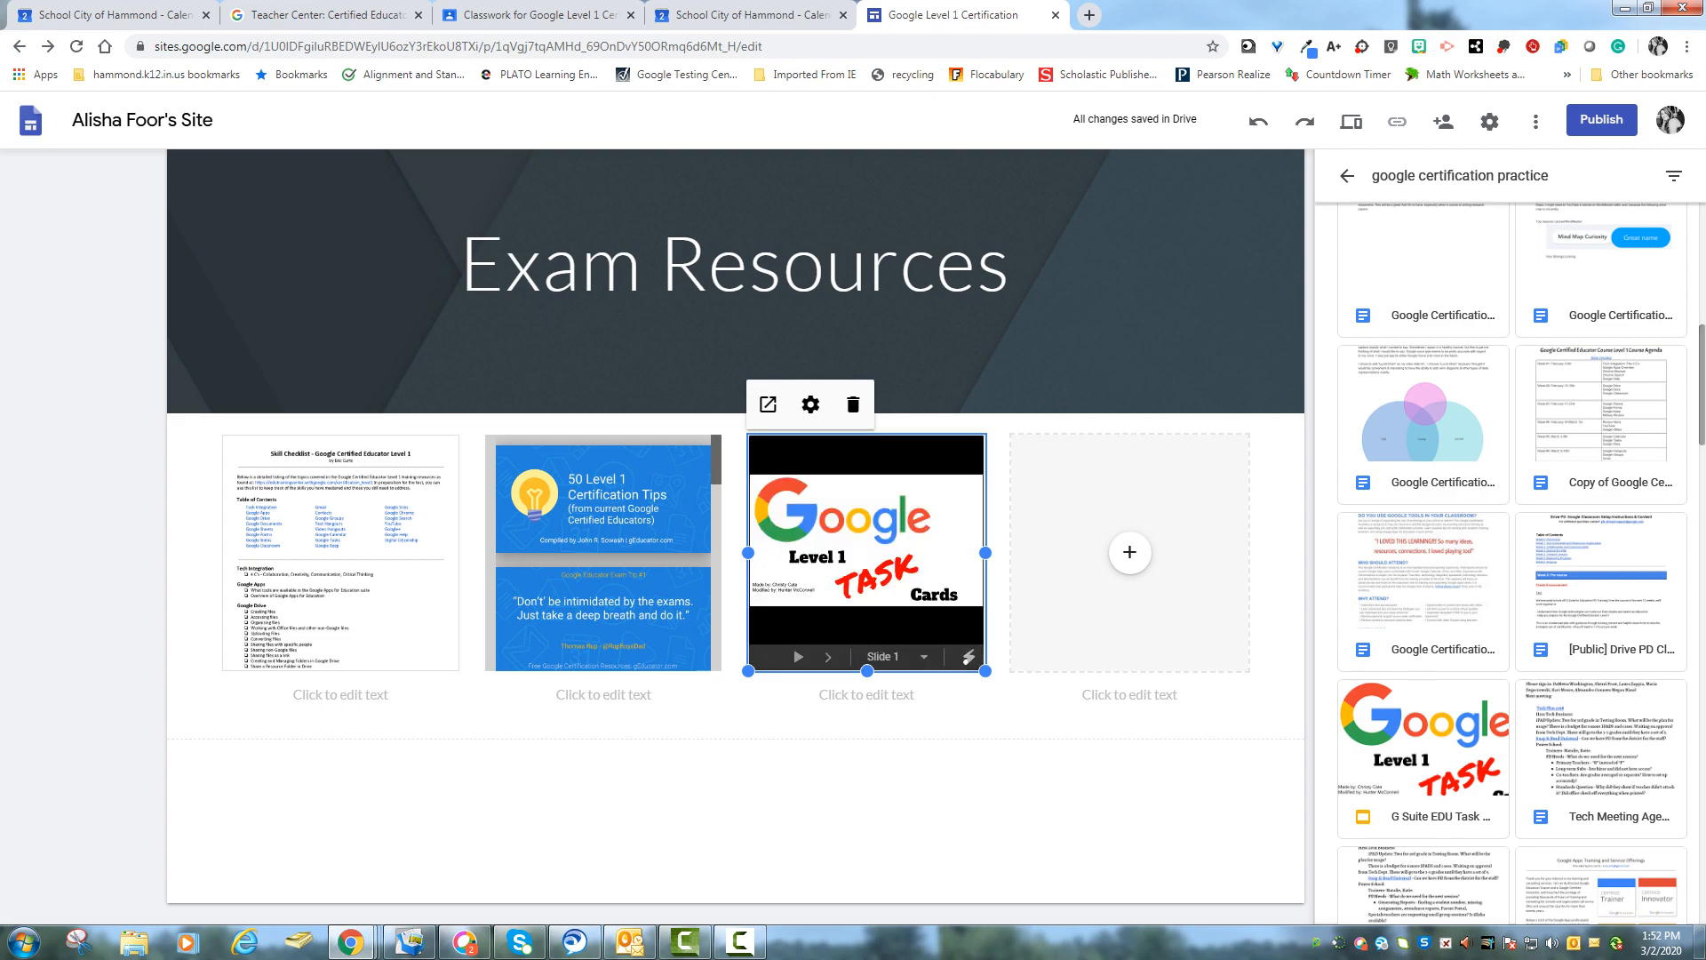
- Insert the 101-Practical-Ways-to-Ditch-That-Textbook PDF from Drive into the fourth placeholder
scroll(1511, 564, down, 5)
drag(1701, 544, 1701, 699)
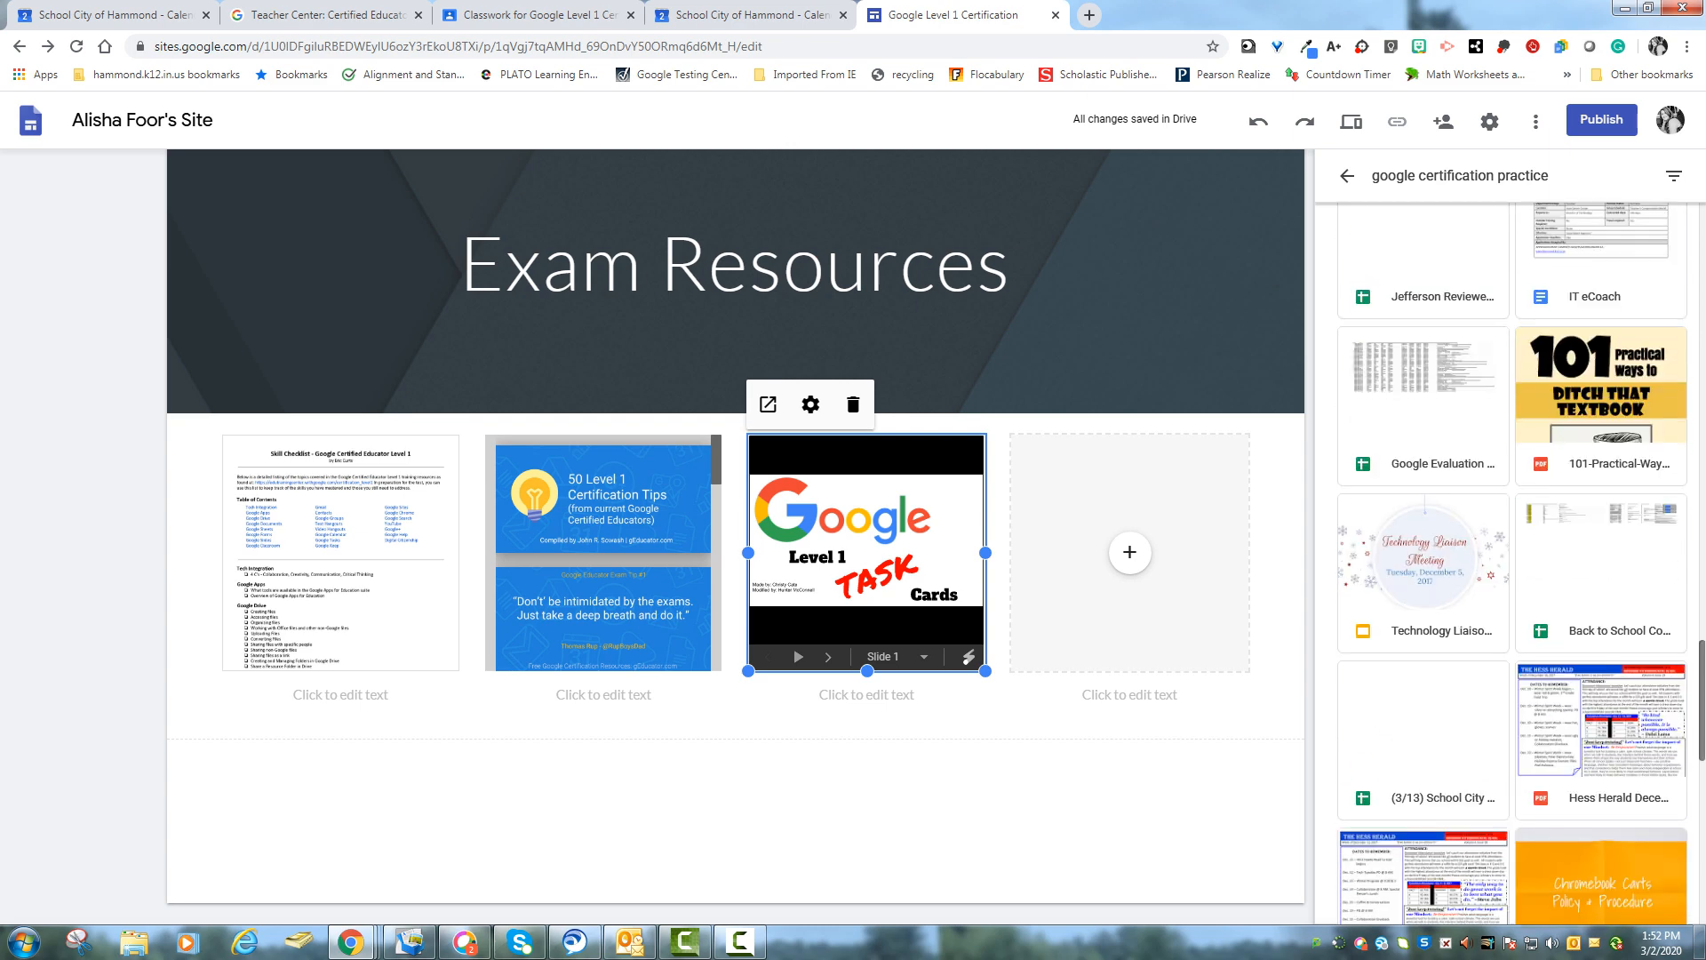
click(1129, 553)
click(1191, 679)
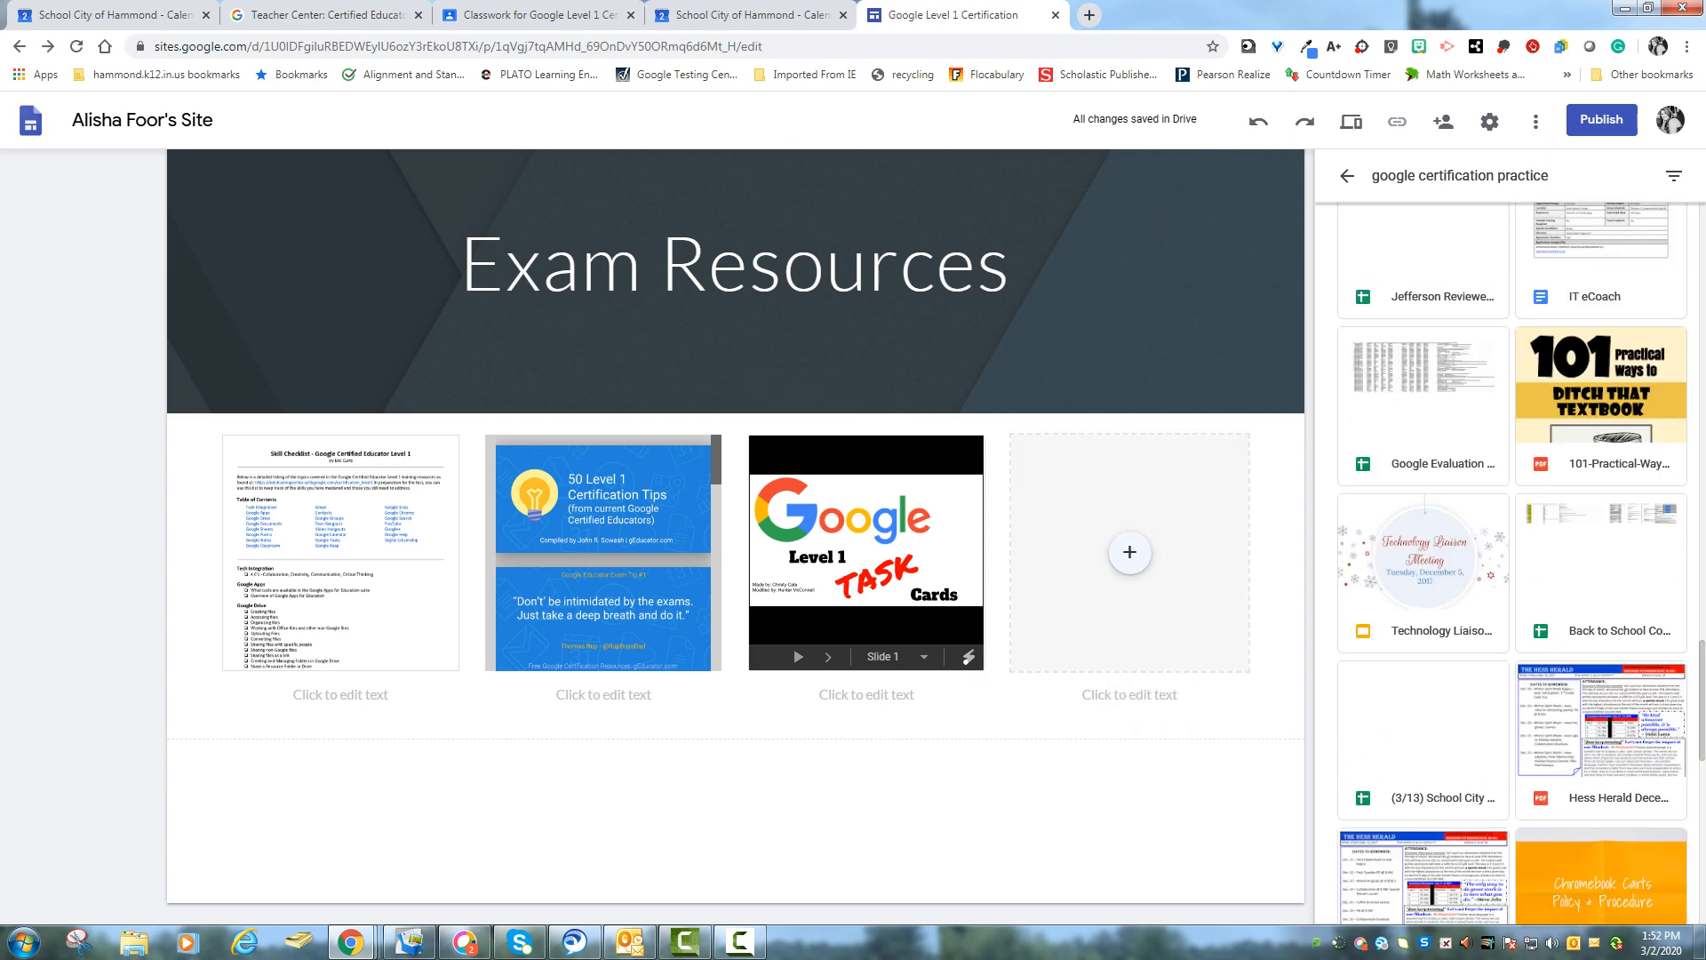
click(1130, 553)
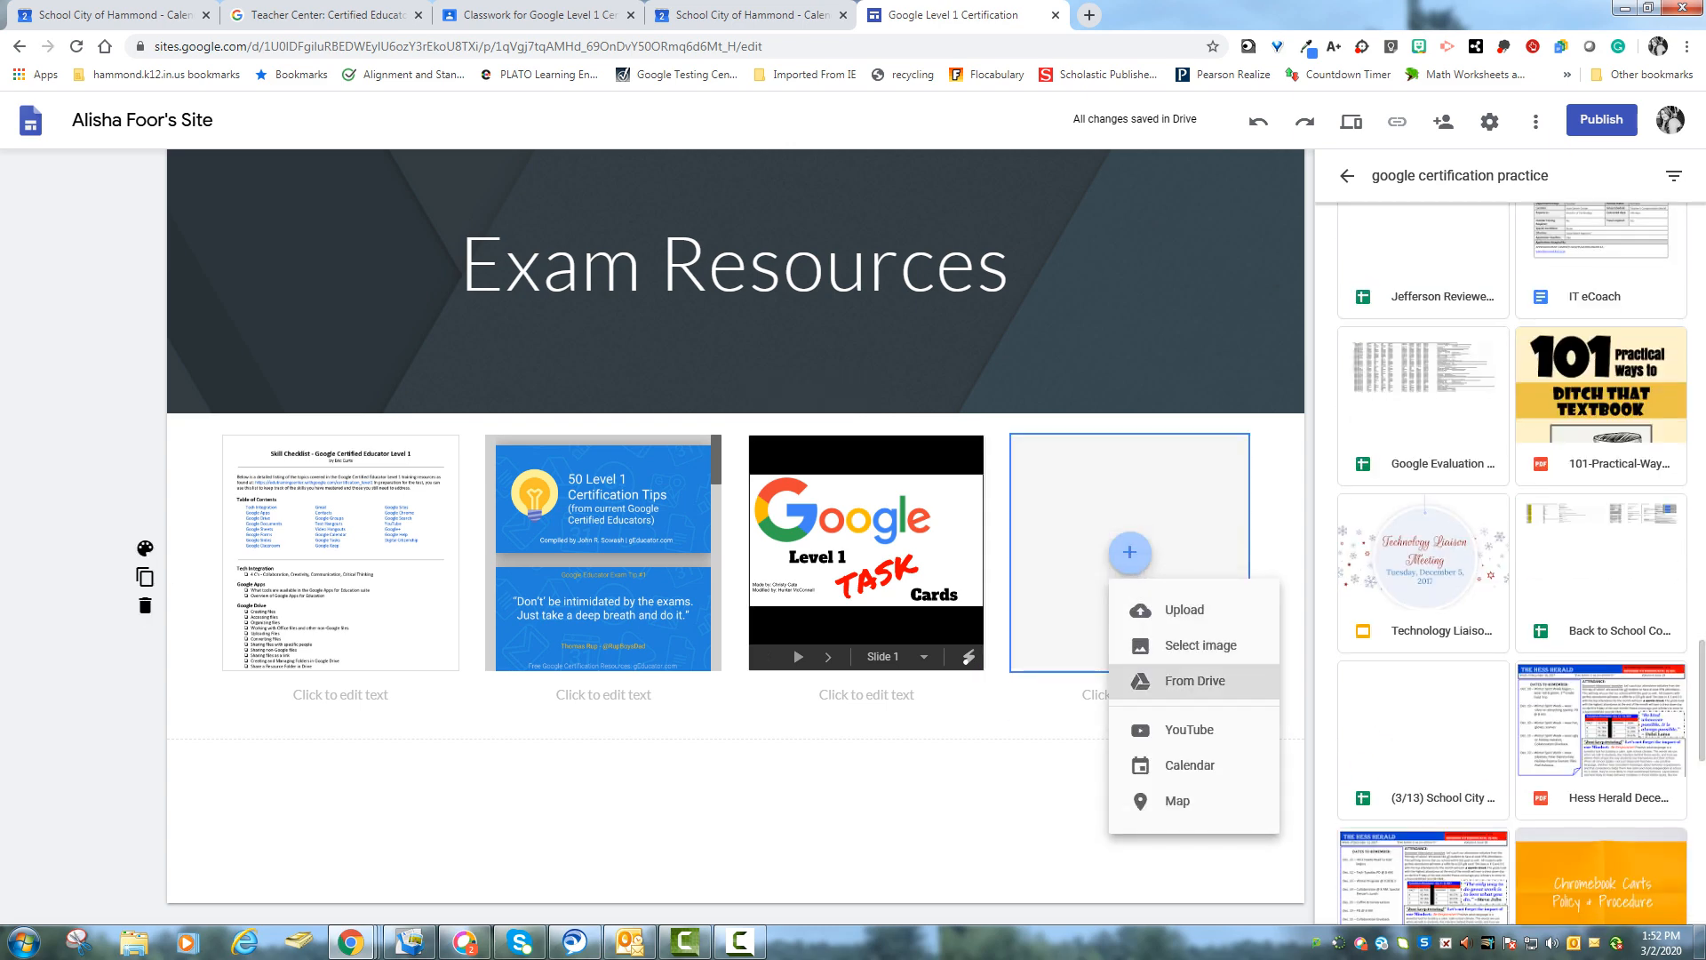
click(1191, 679)
double_click(1601, 406)
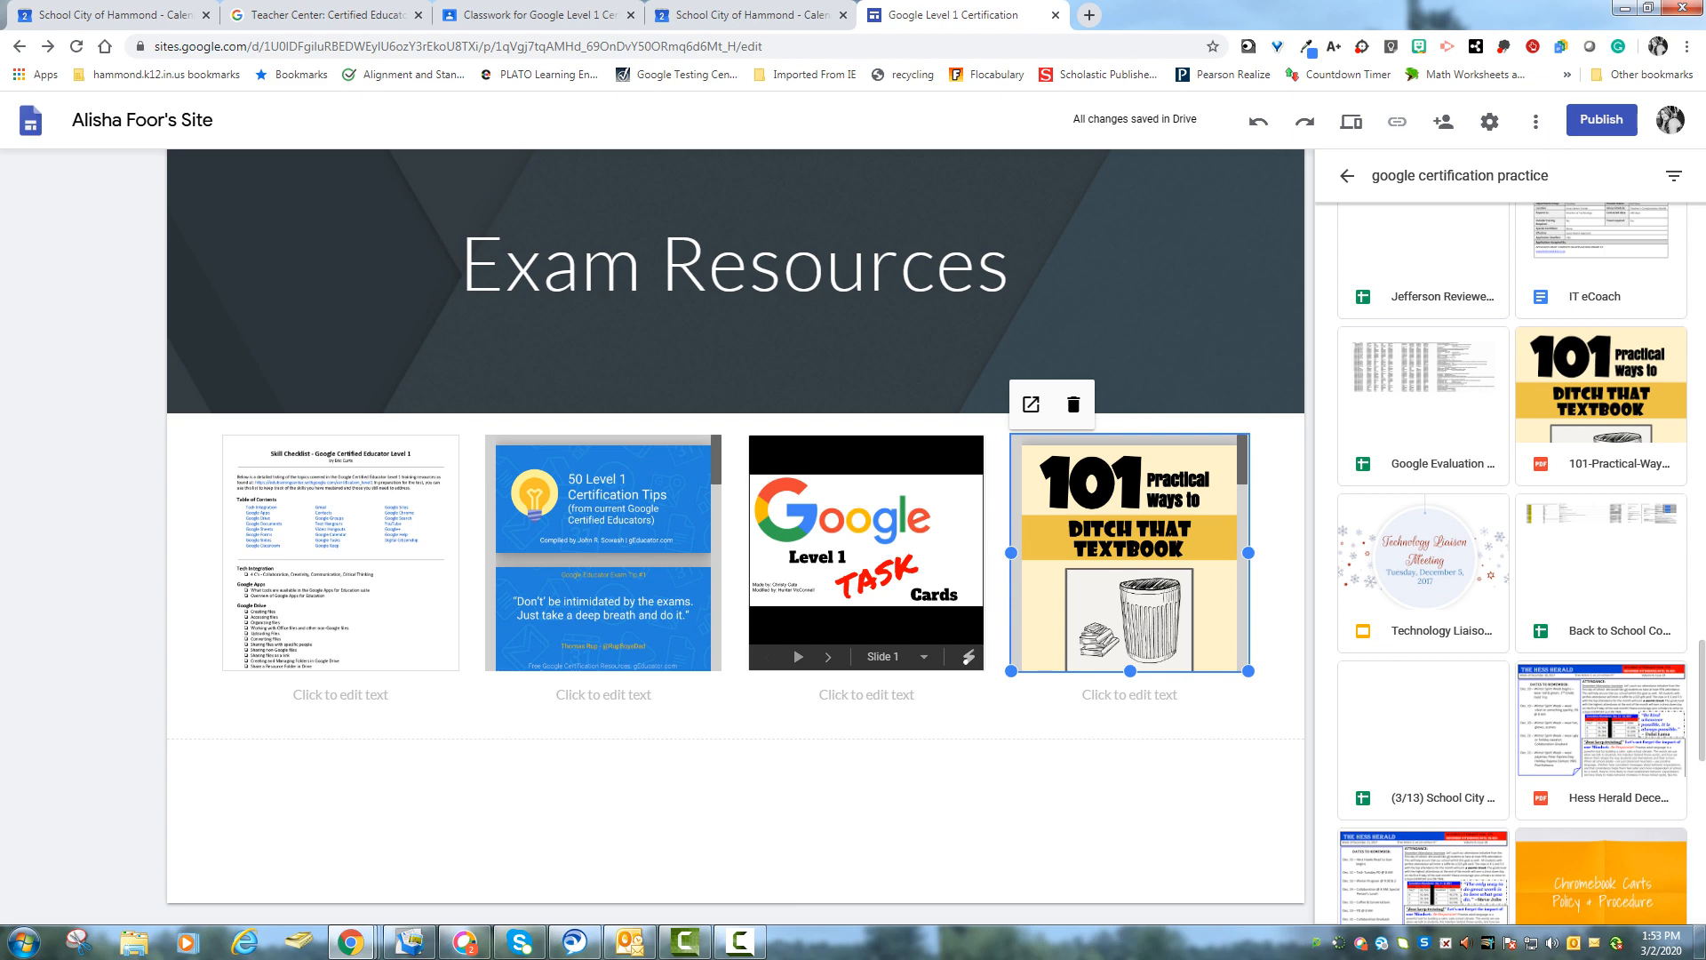
- Preview the Exam Resources page and page through the task card slides, then exit the preview
click(1351, 121)
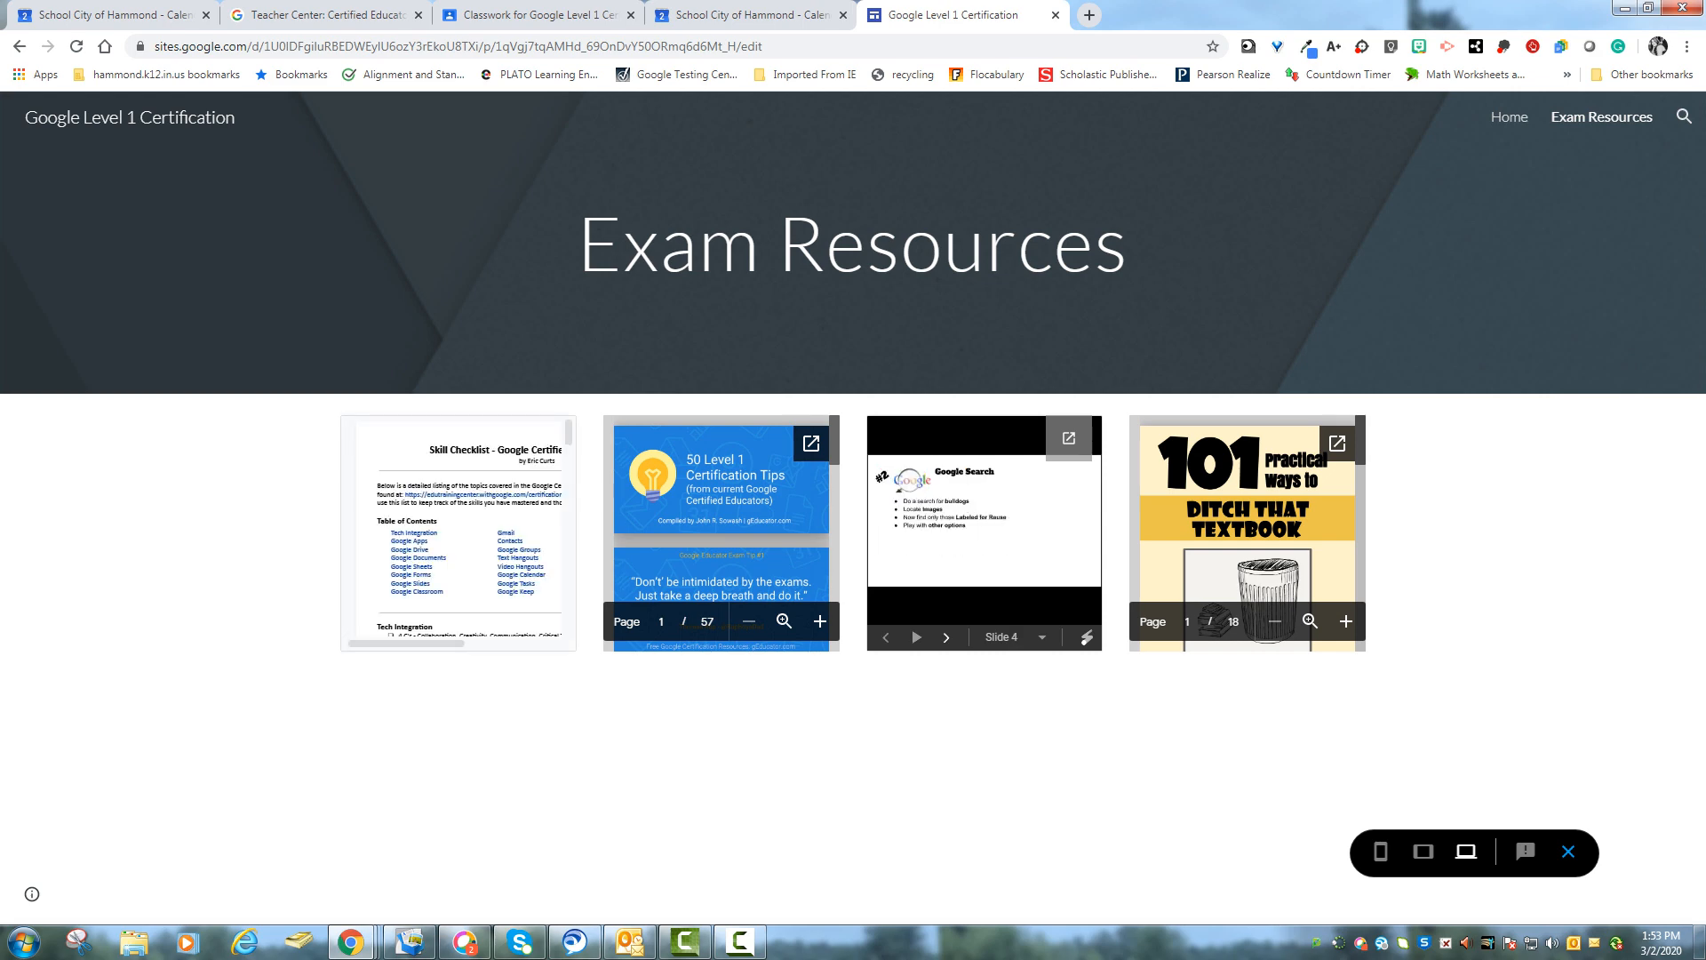
click(947, 637)
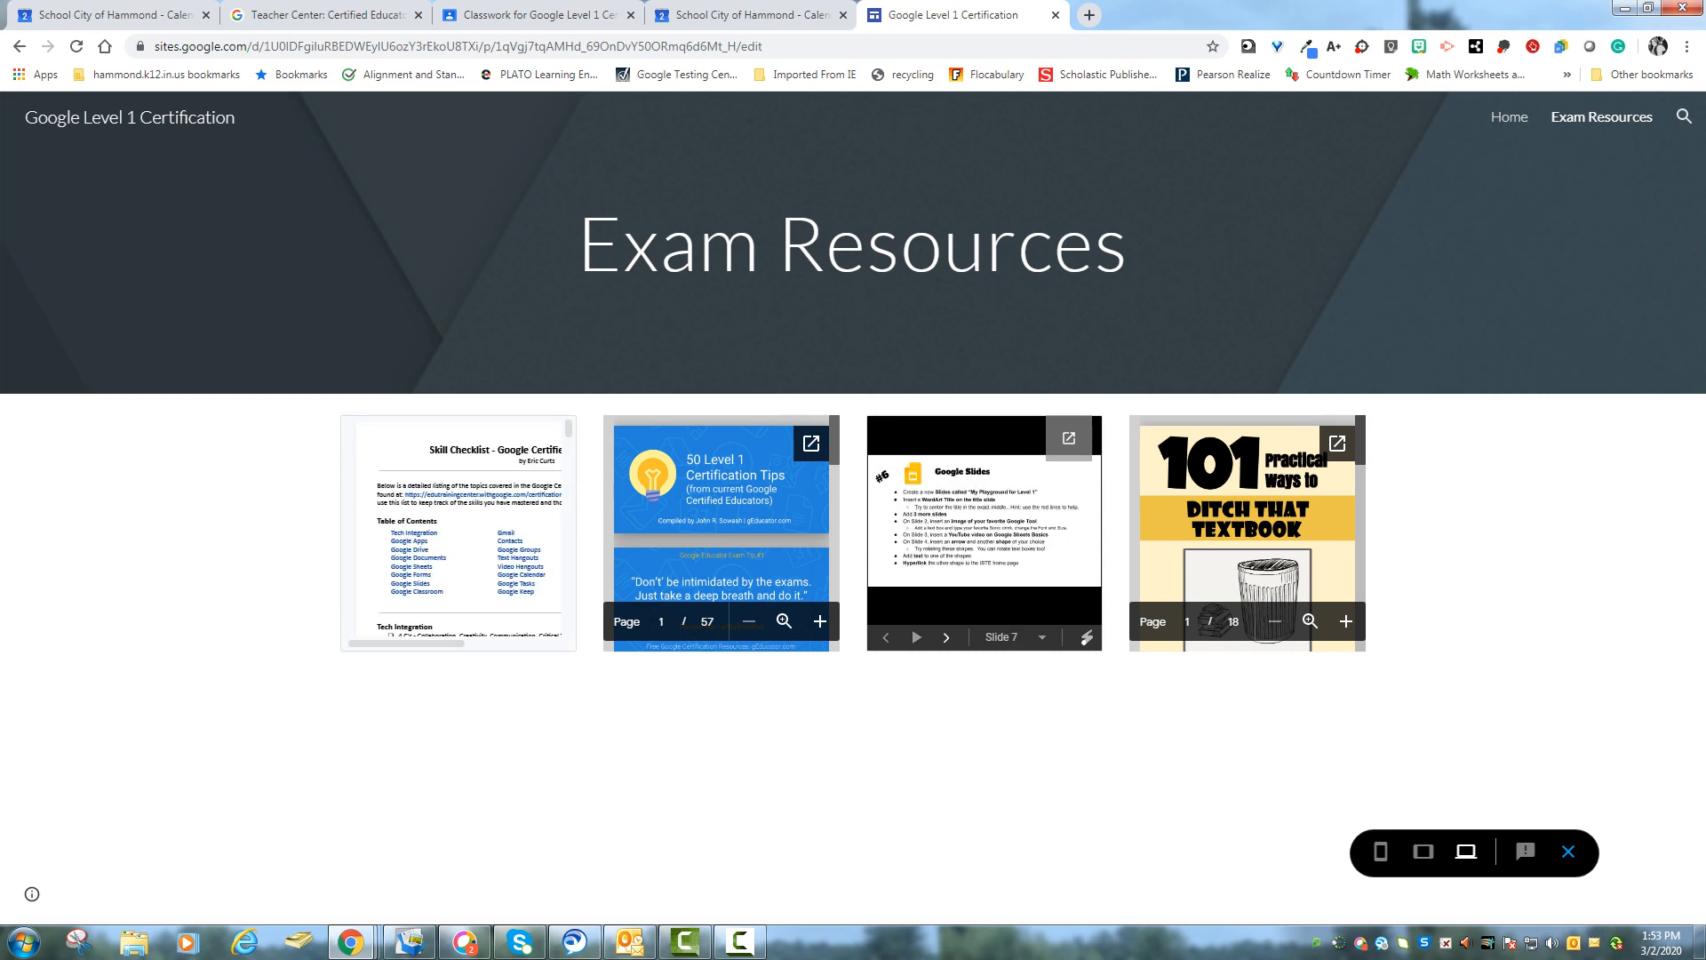
click(947, 637)
click(740, 942)
click(1532, 892)
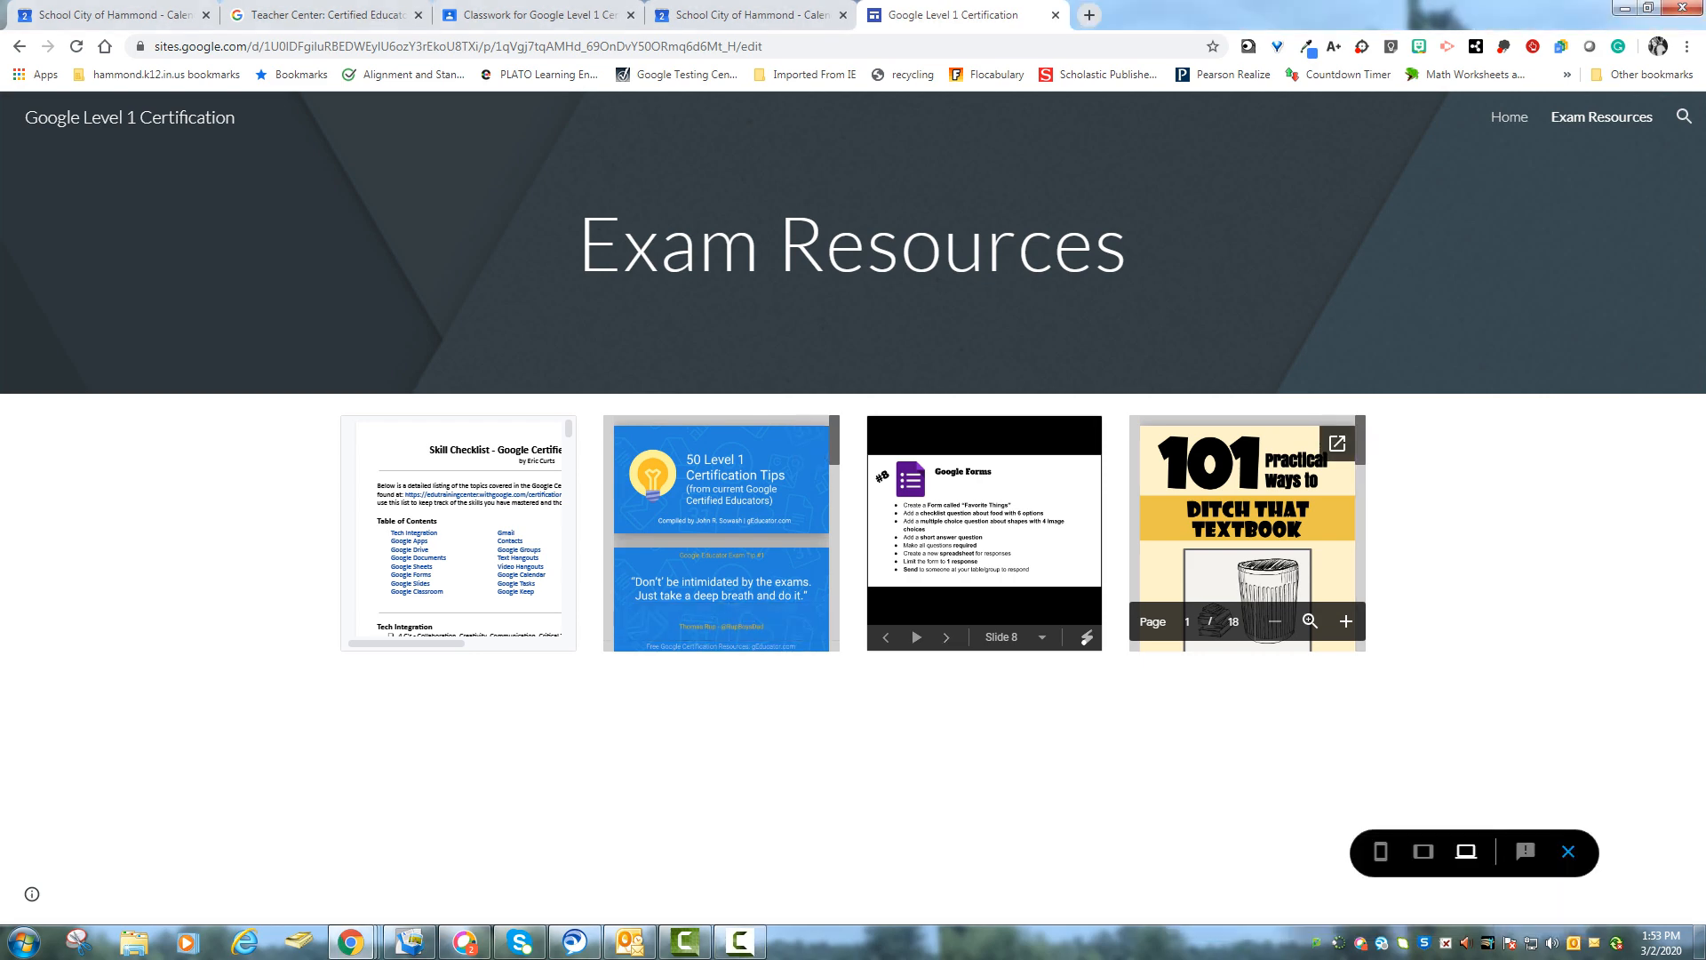
click(1569, 852)
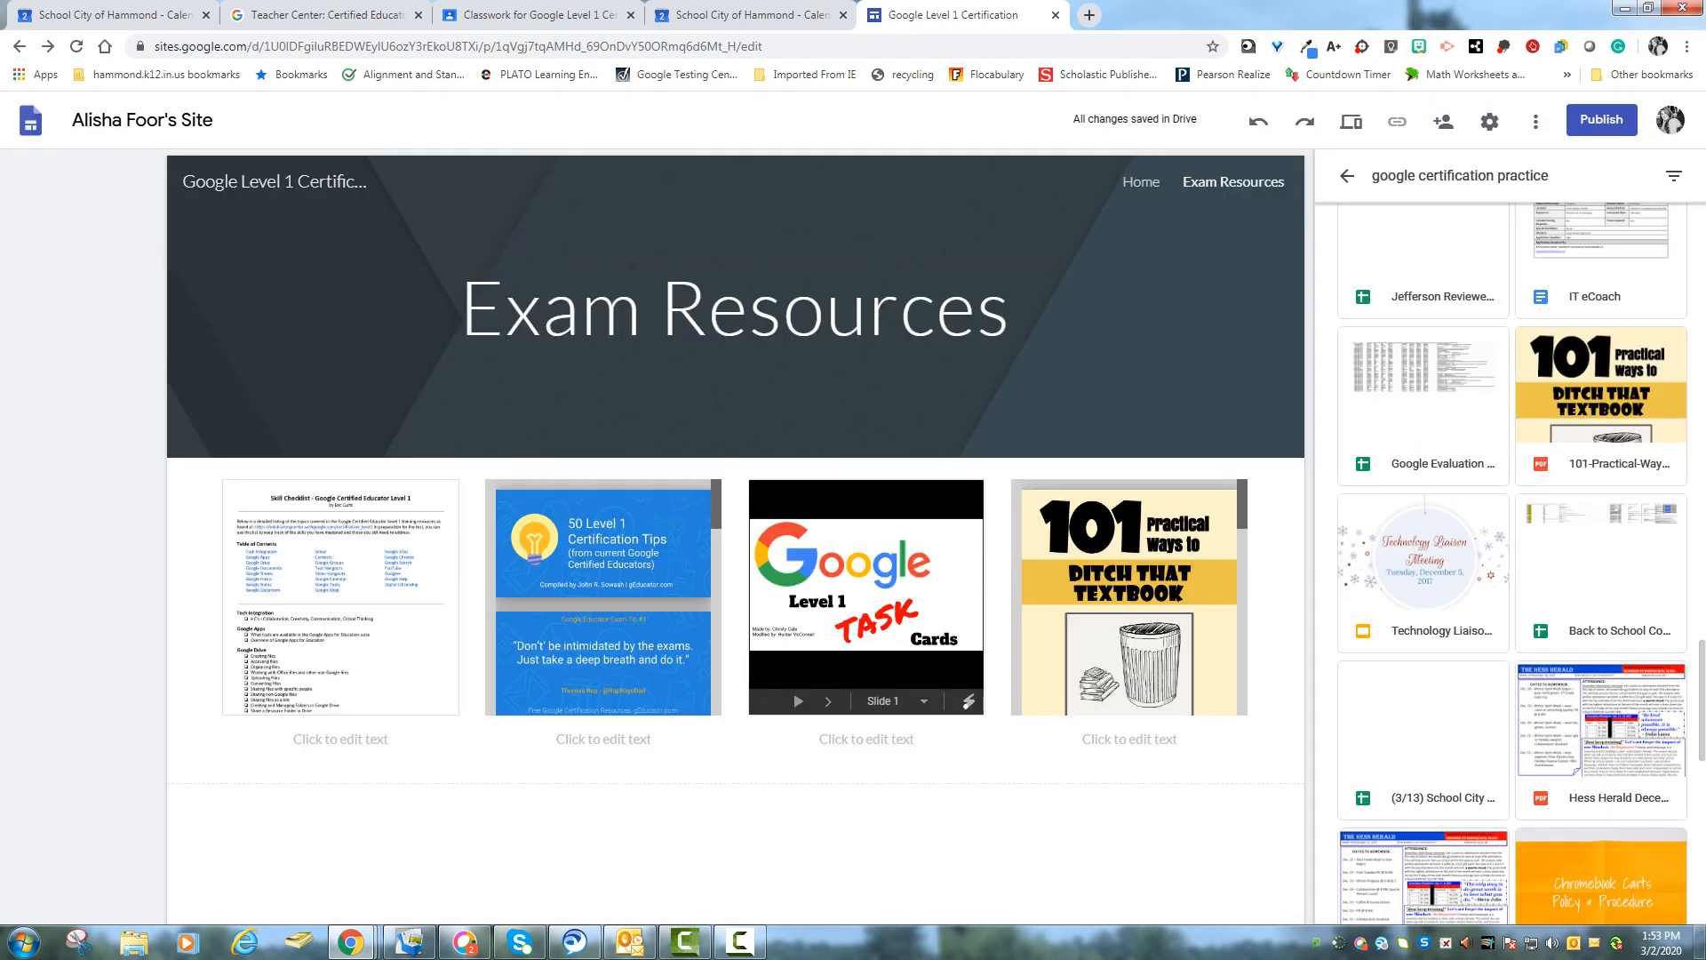
- Open the themes on the Home page and try the Aristotle theme with different accent colours
click(1348, 176)
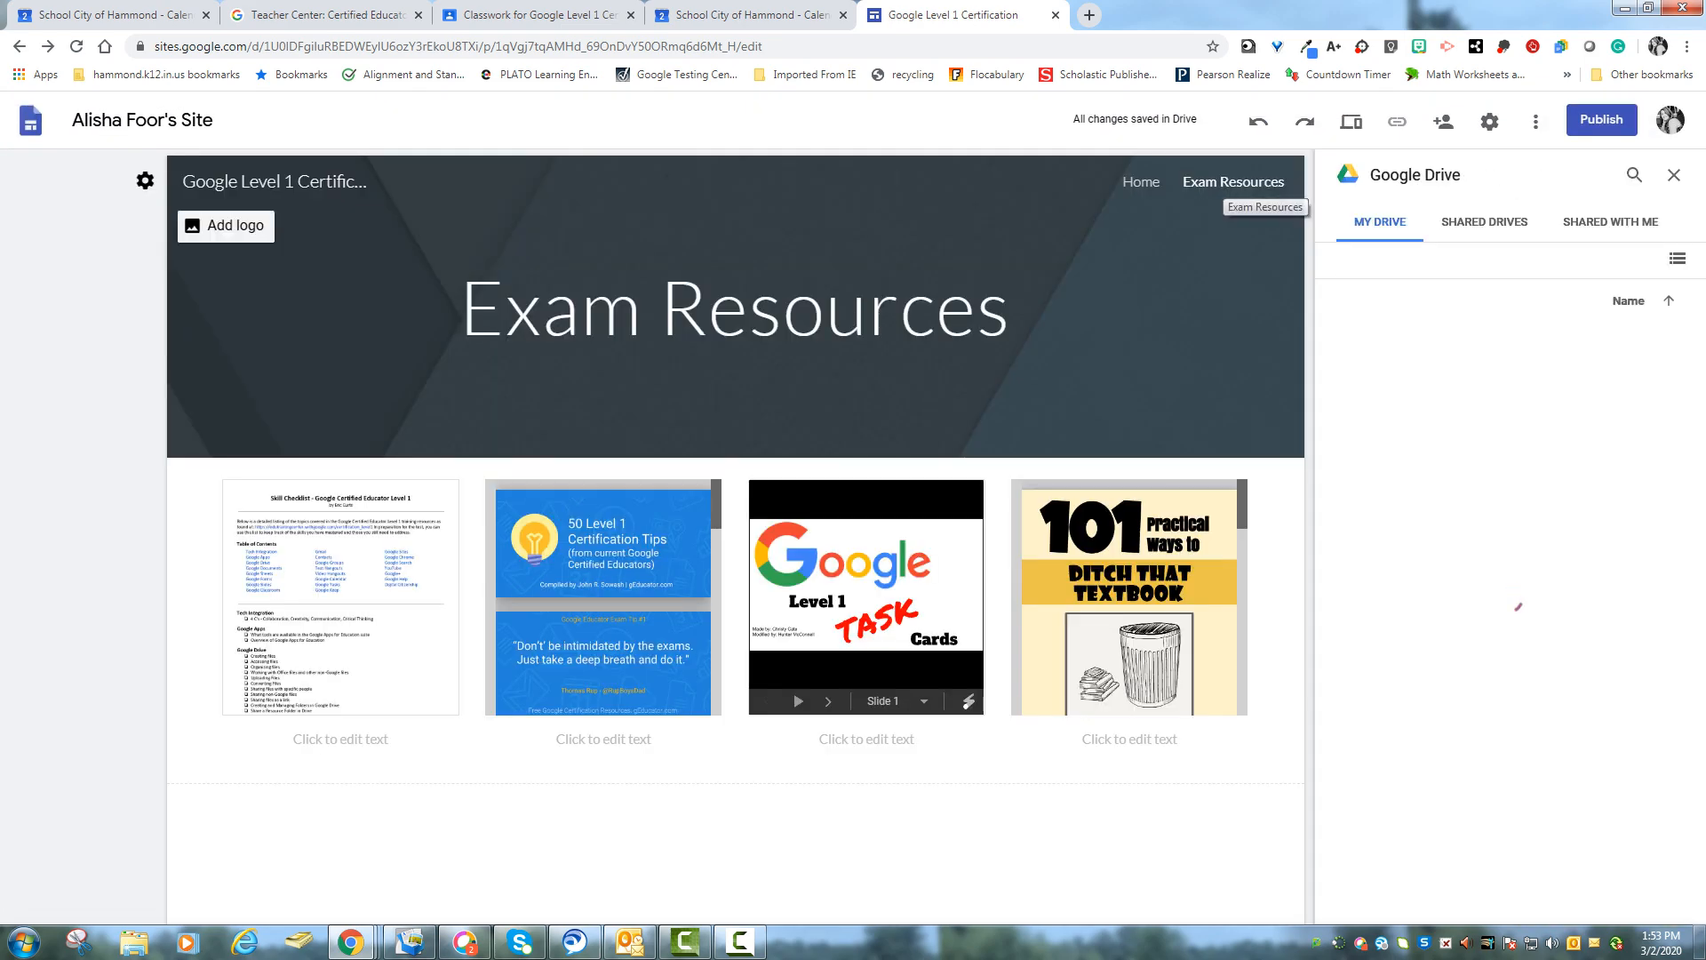
click(1675, 175)
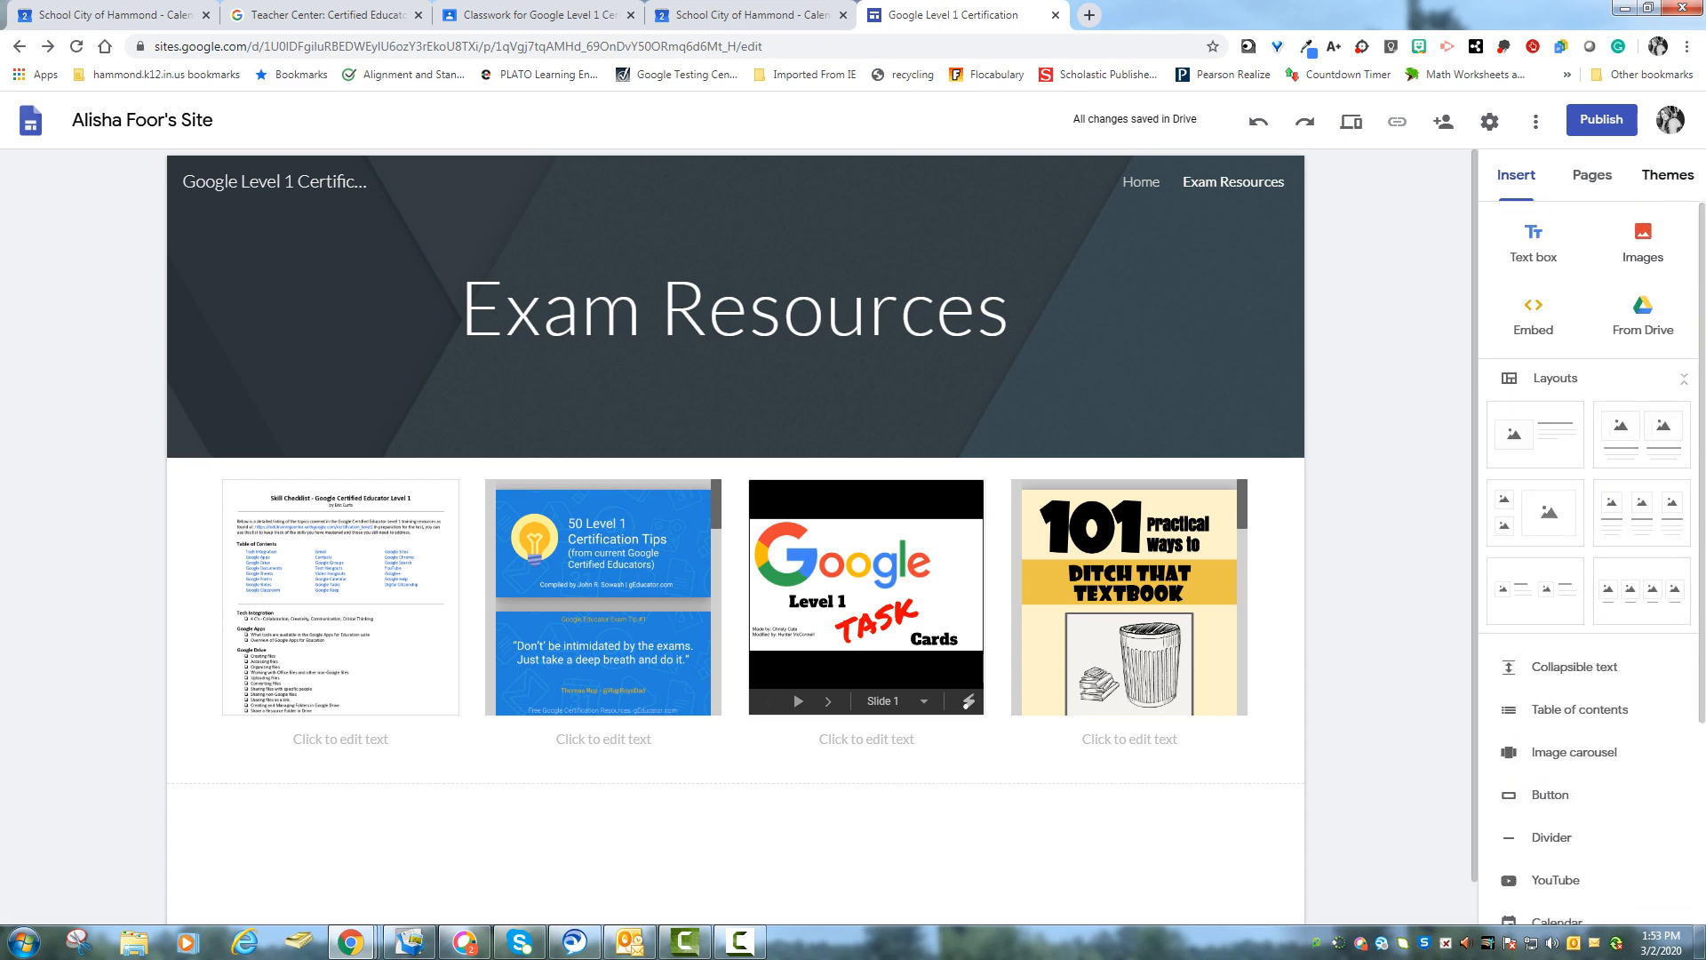
click(1668, 174)
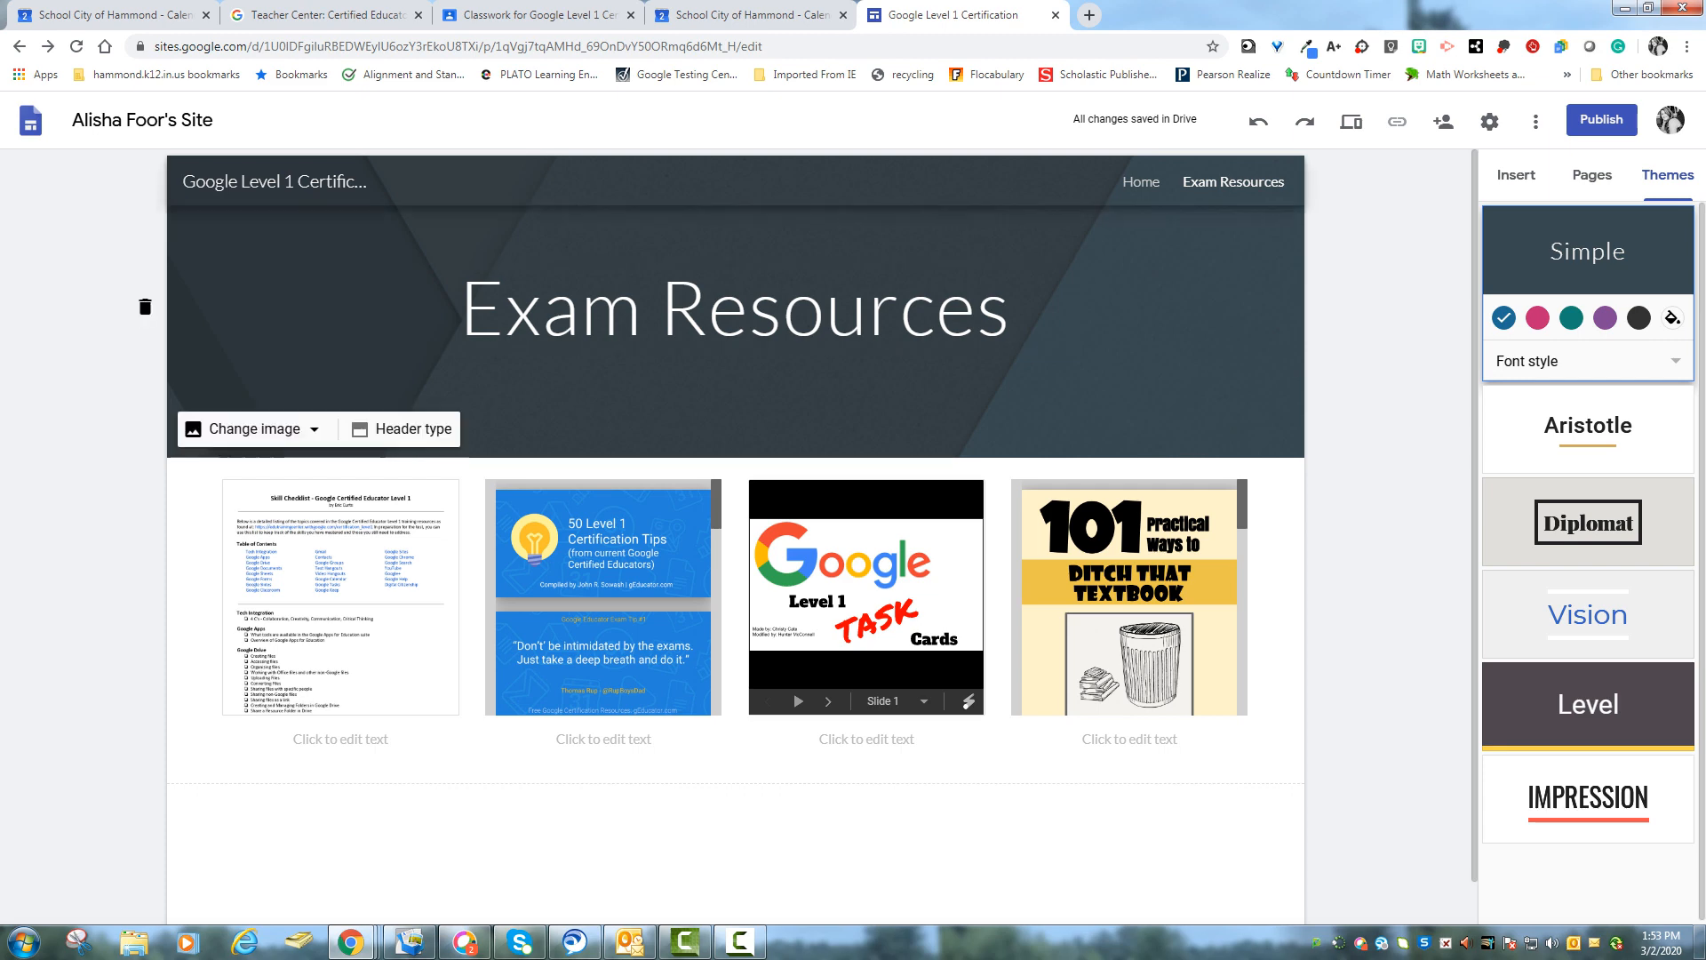
click(1141, 182)
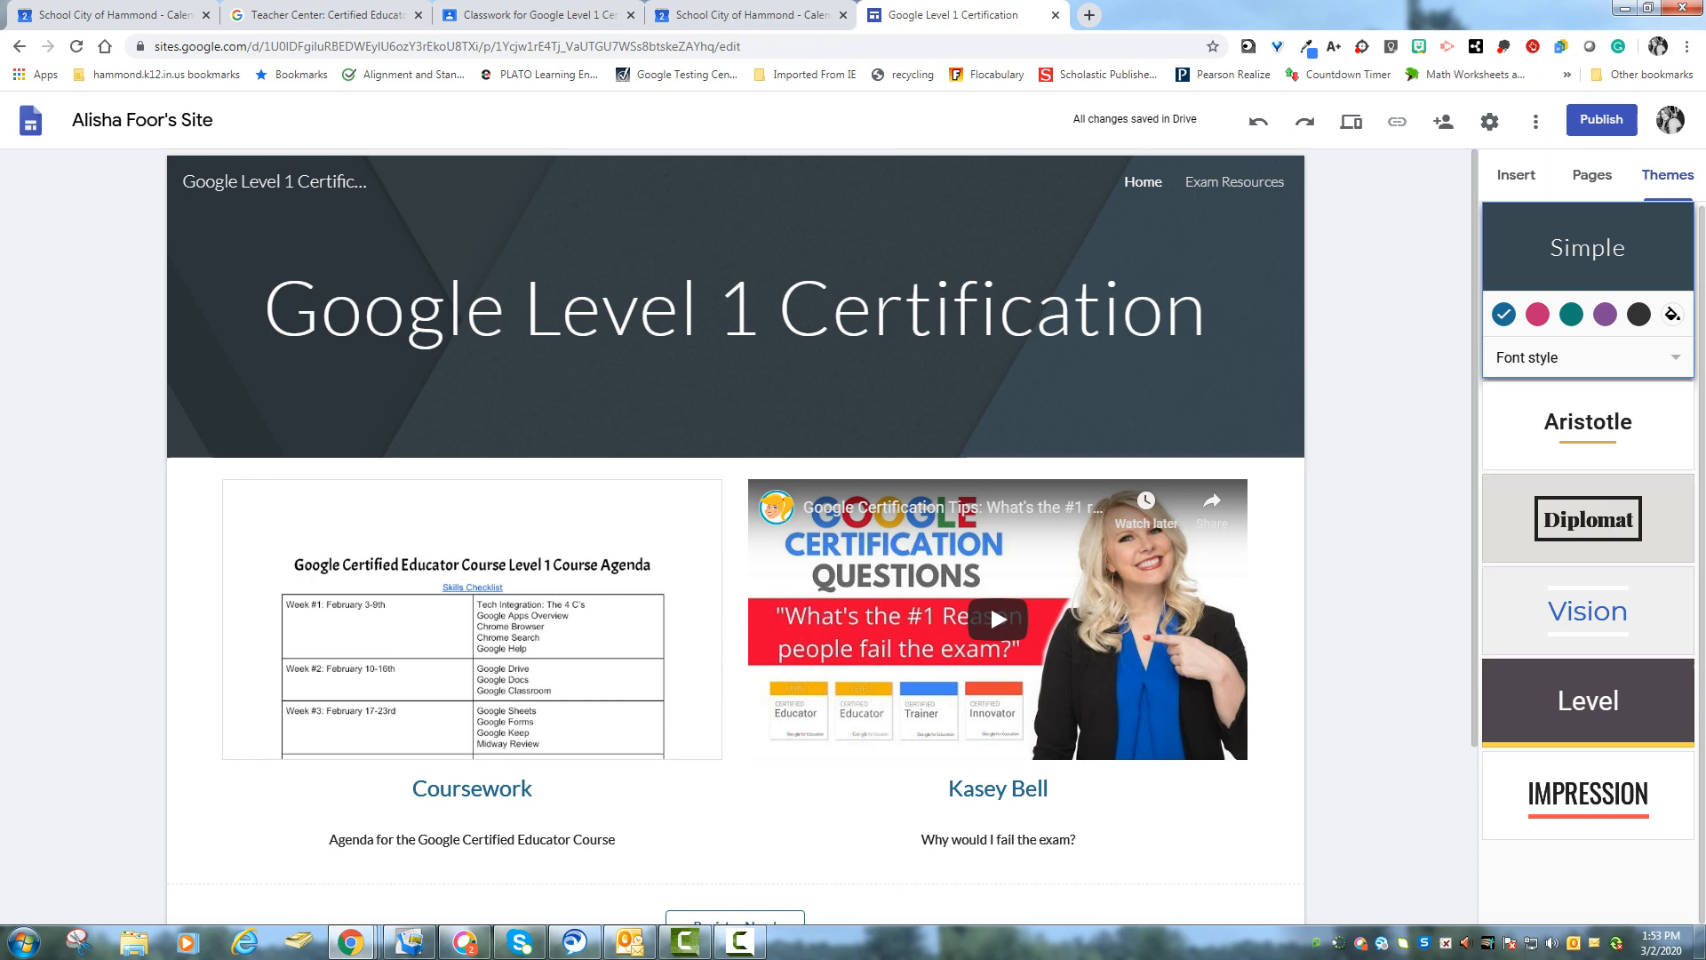
click(1588, 425)
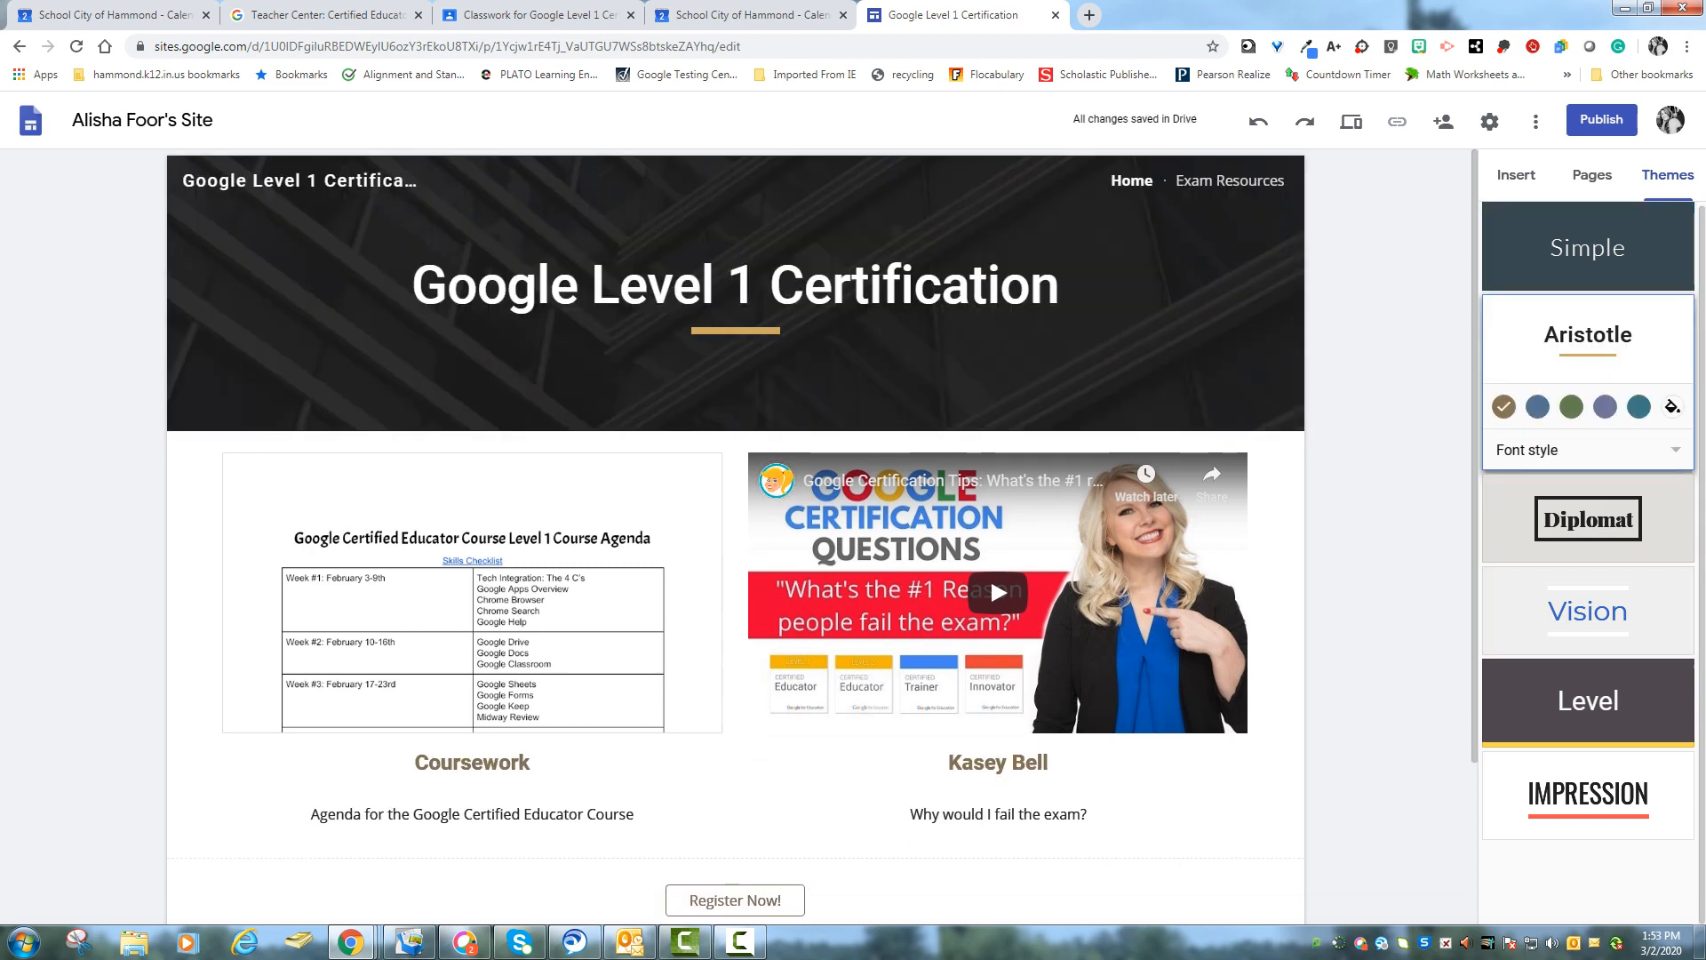
click(1605, 407)
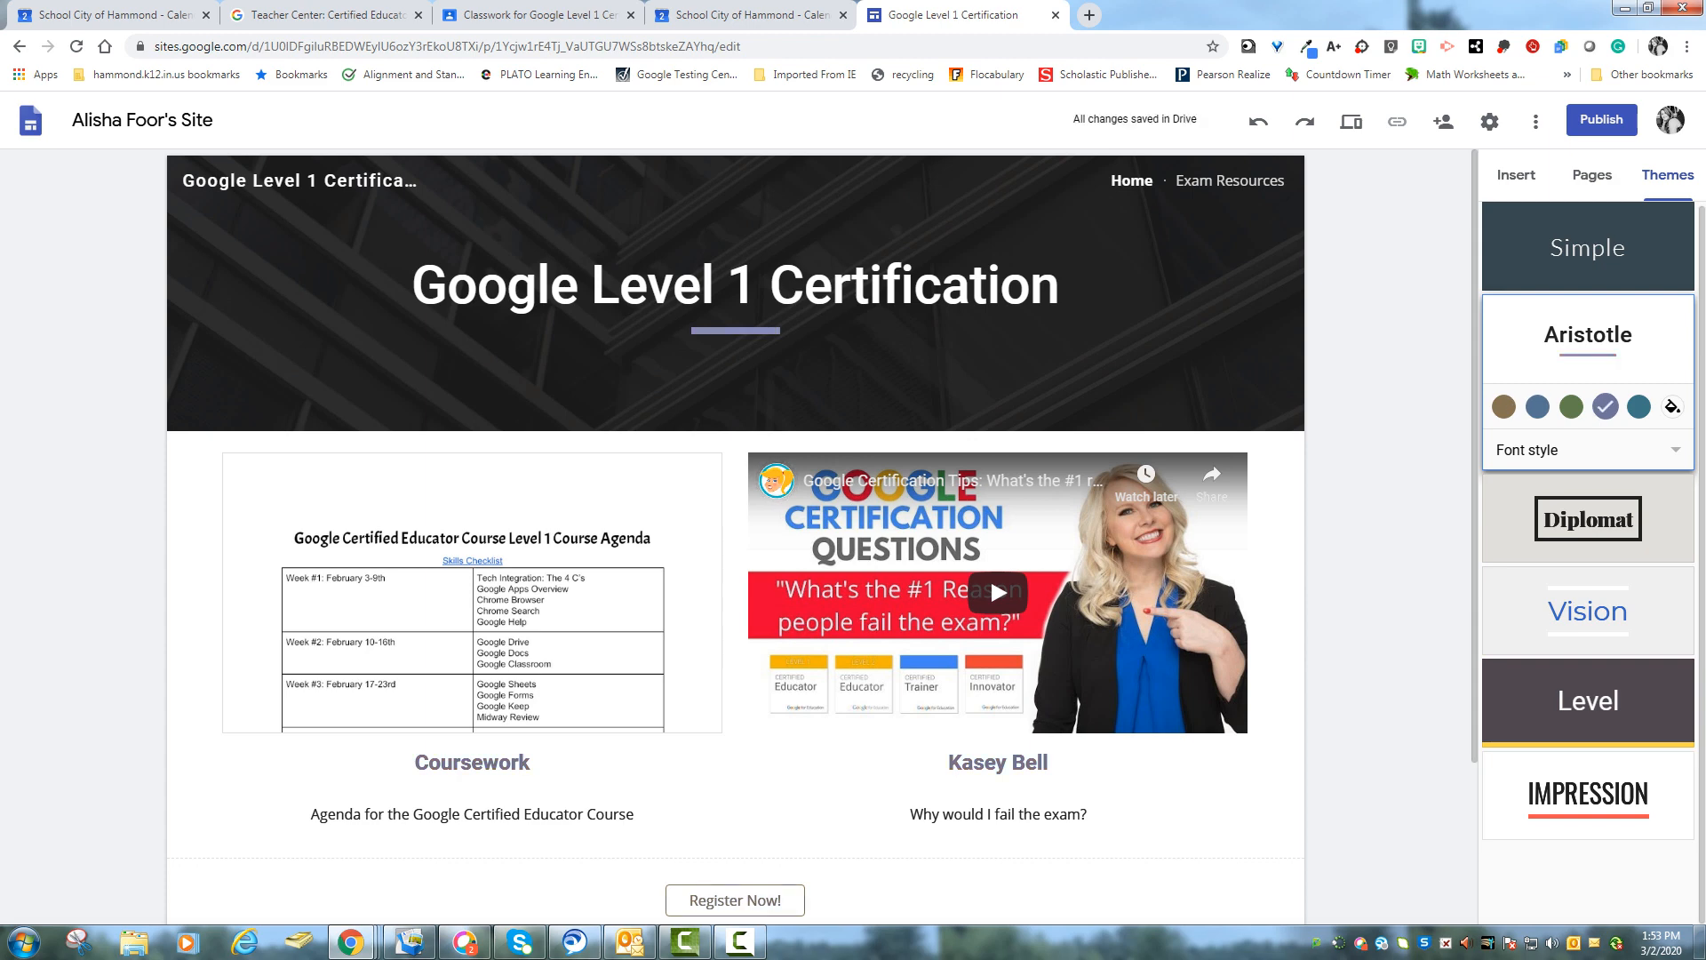
click(1572, 406)
- Try the Vision and Level themes, then apply the Impression theme to the site
click(1588, 610)
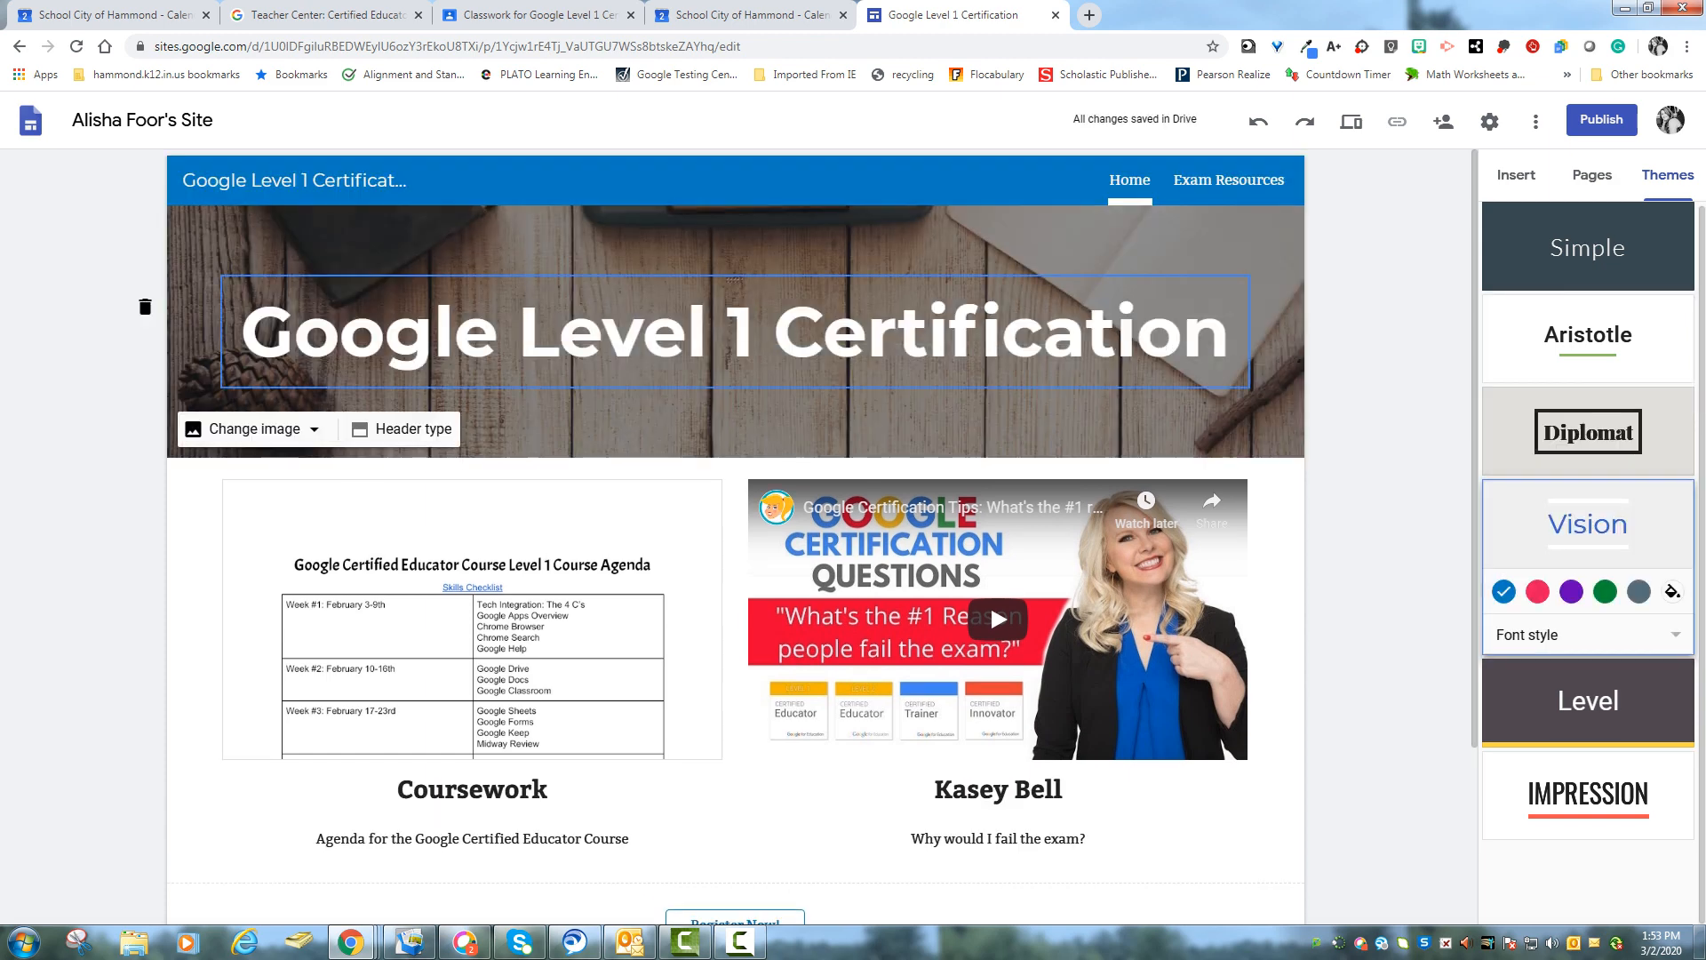
click(1588, 700)
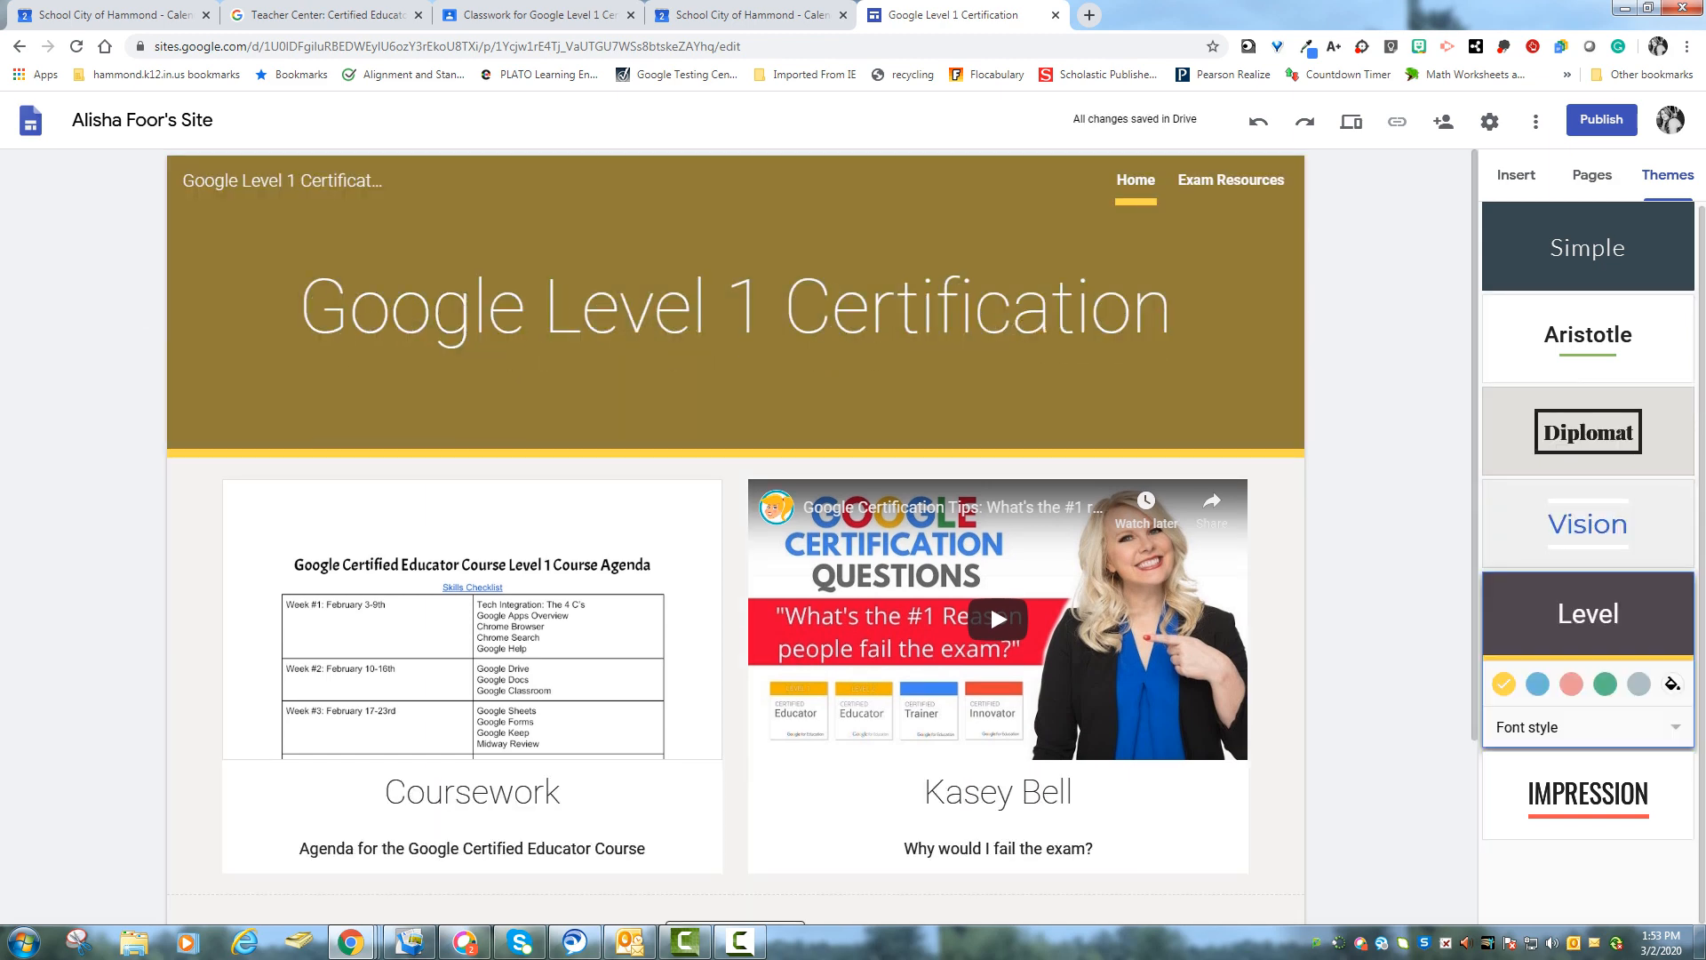
click(1588, 794)
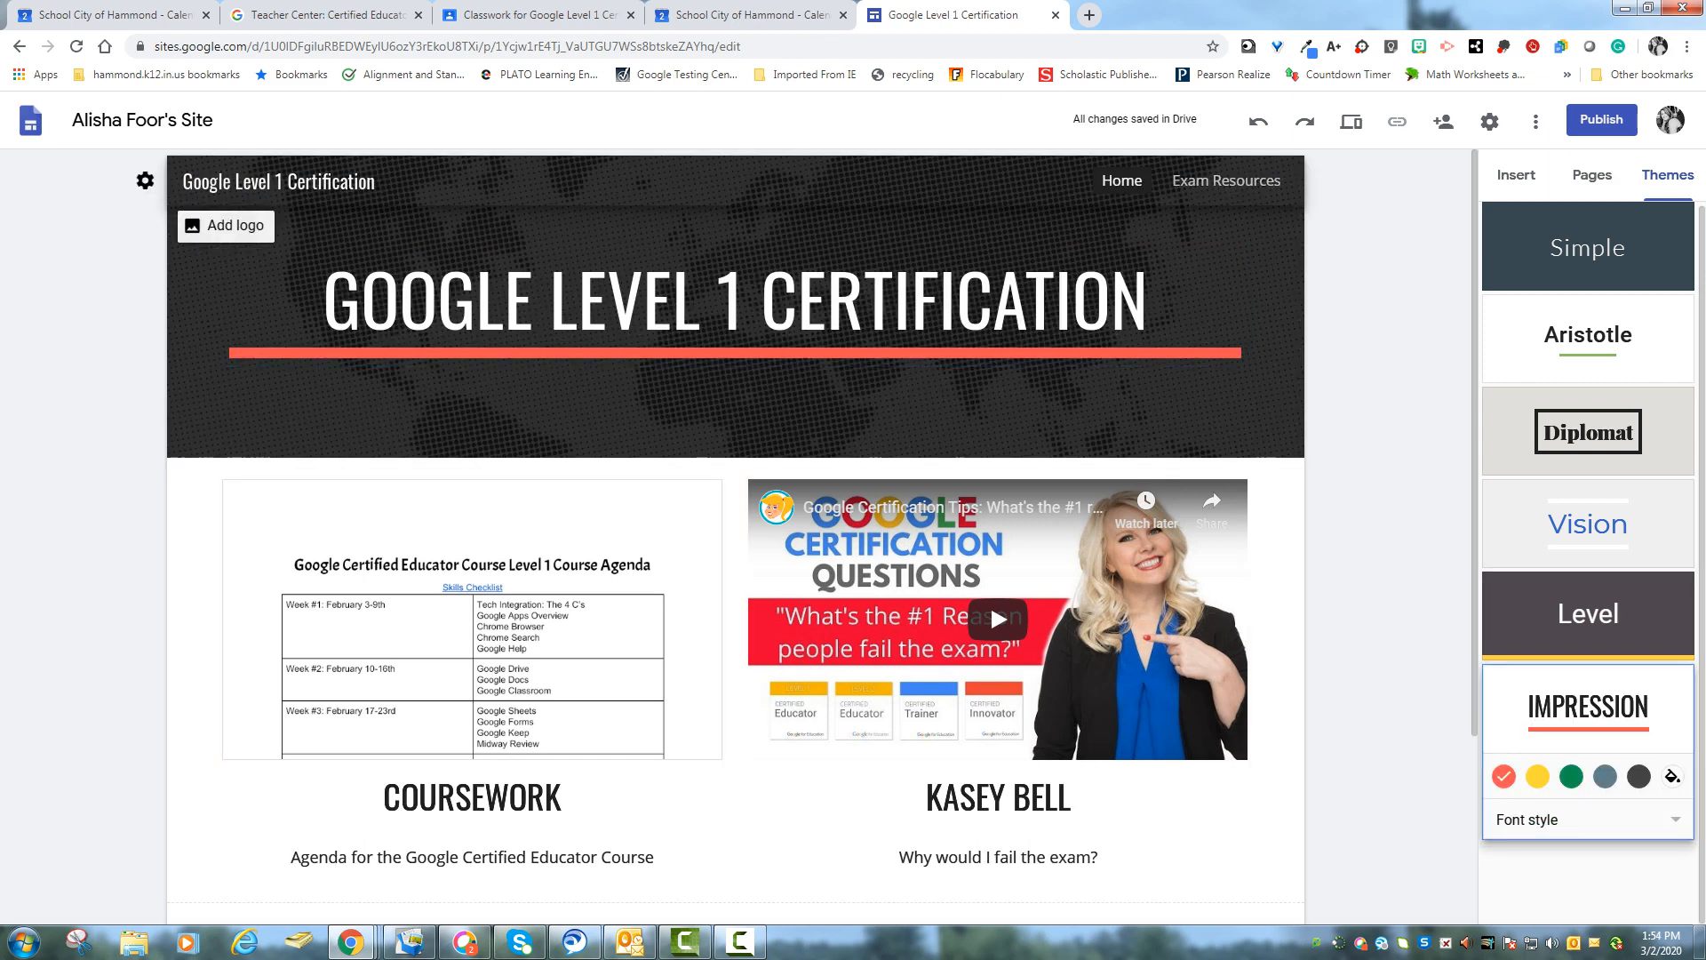
- Check the Exam Resources and Home pages in the new theme and return to the insert options
click(1226, 180)
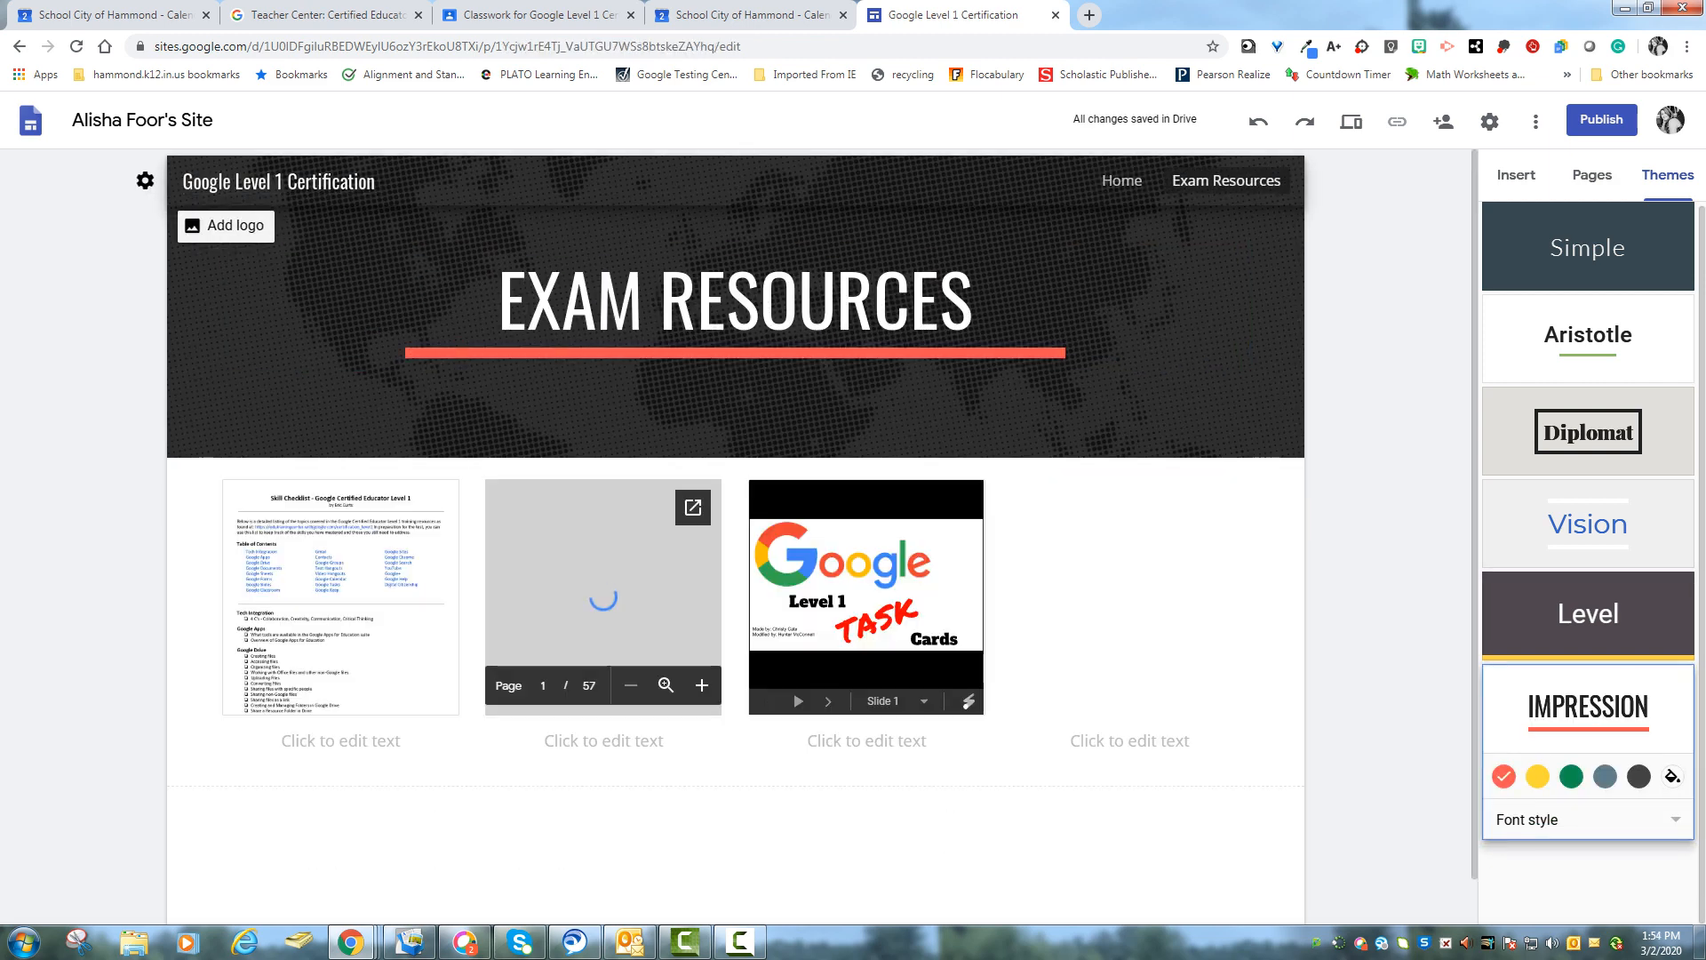
click(1122, 180)
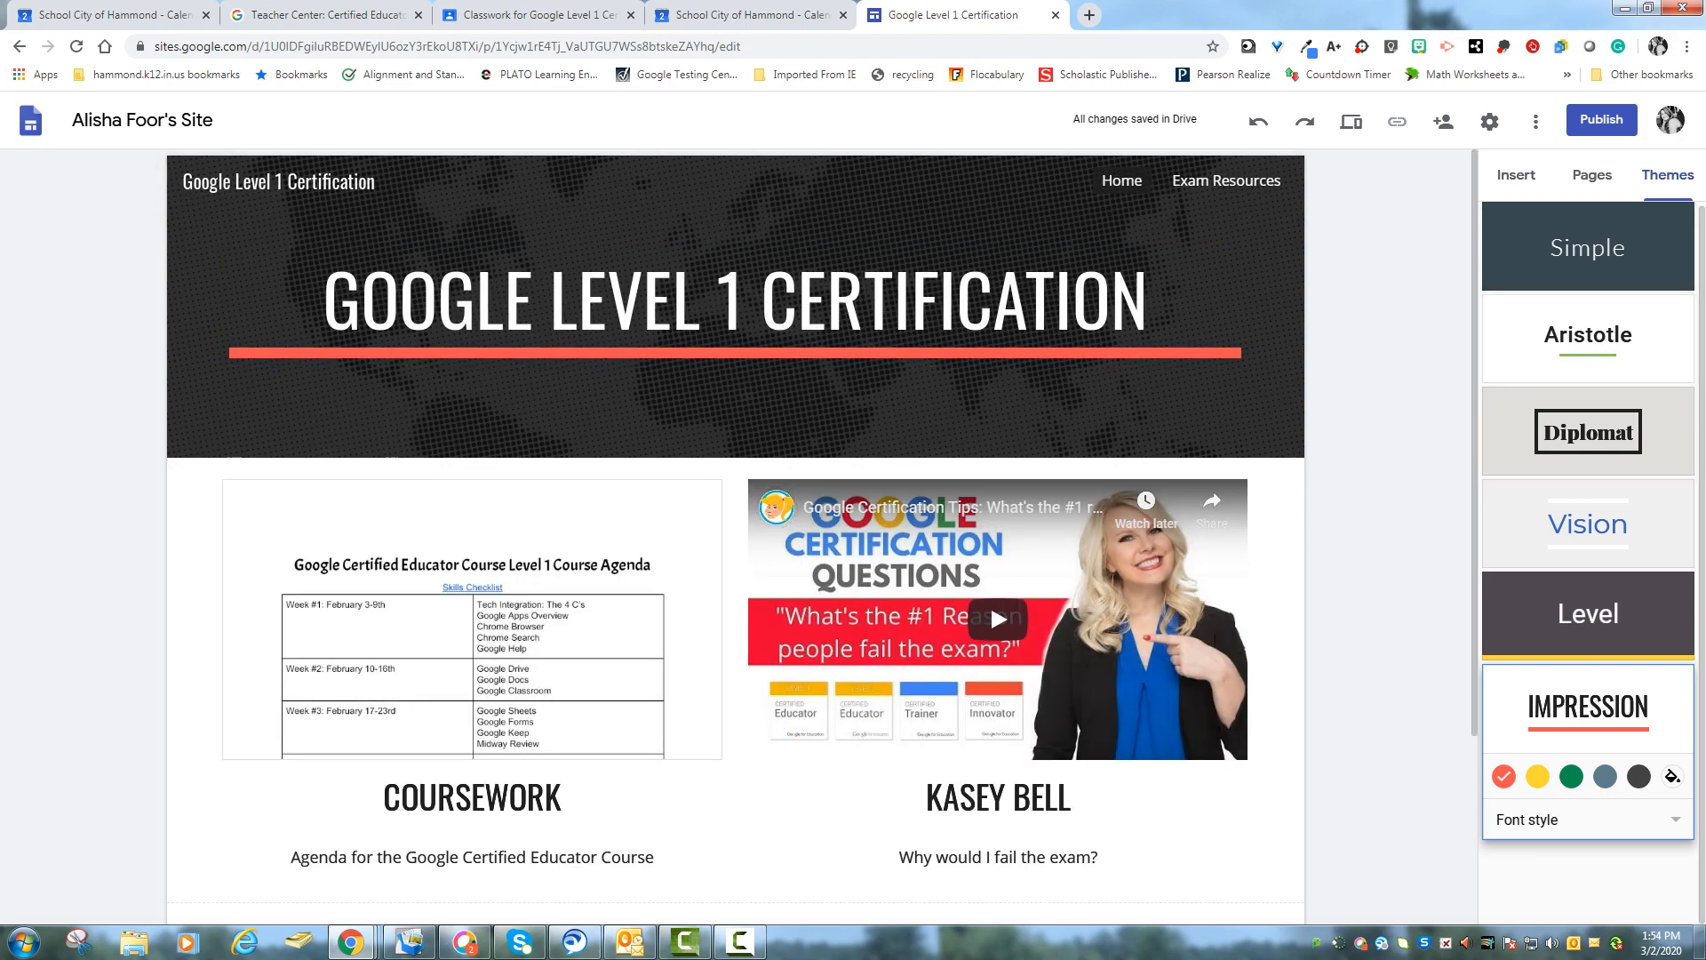
click(1516, 175)
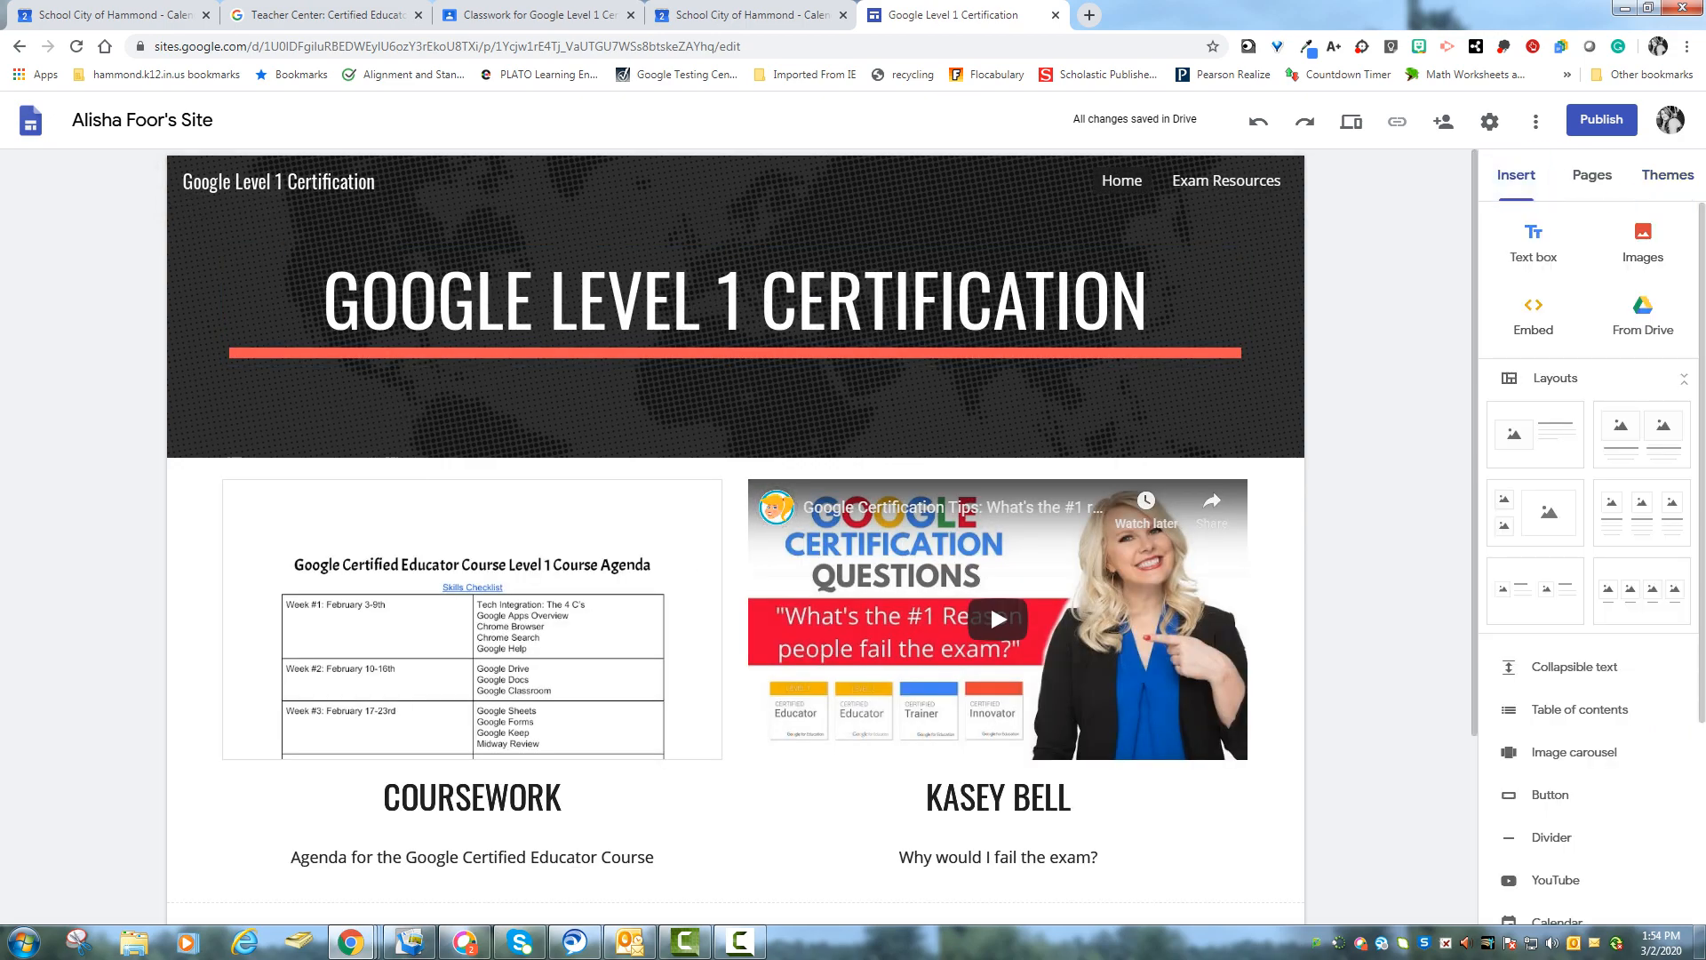
scroll(1643, 569, down, 1)
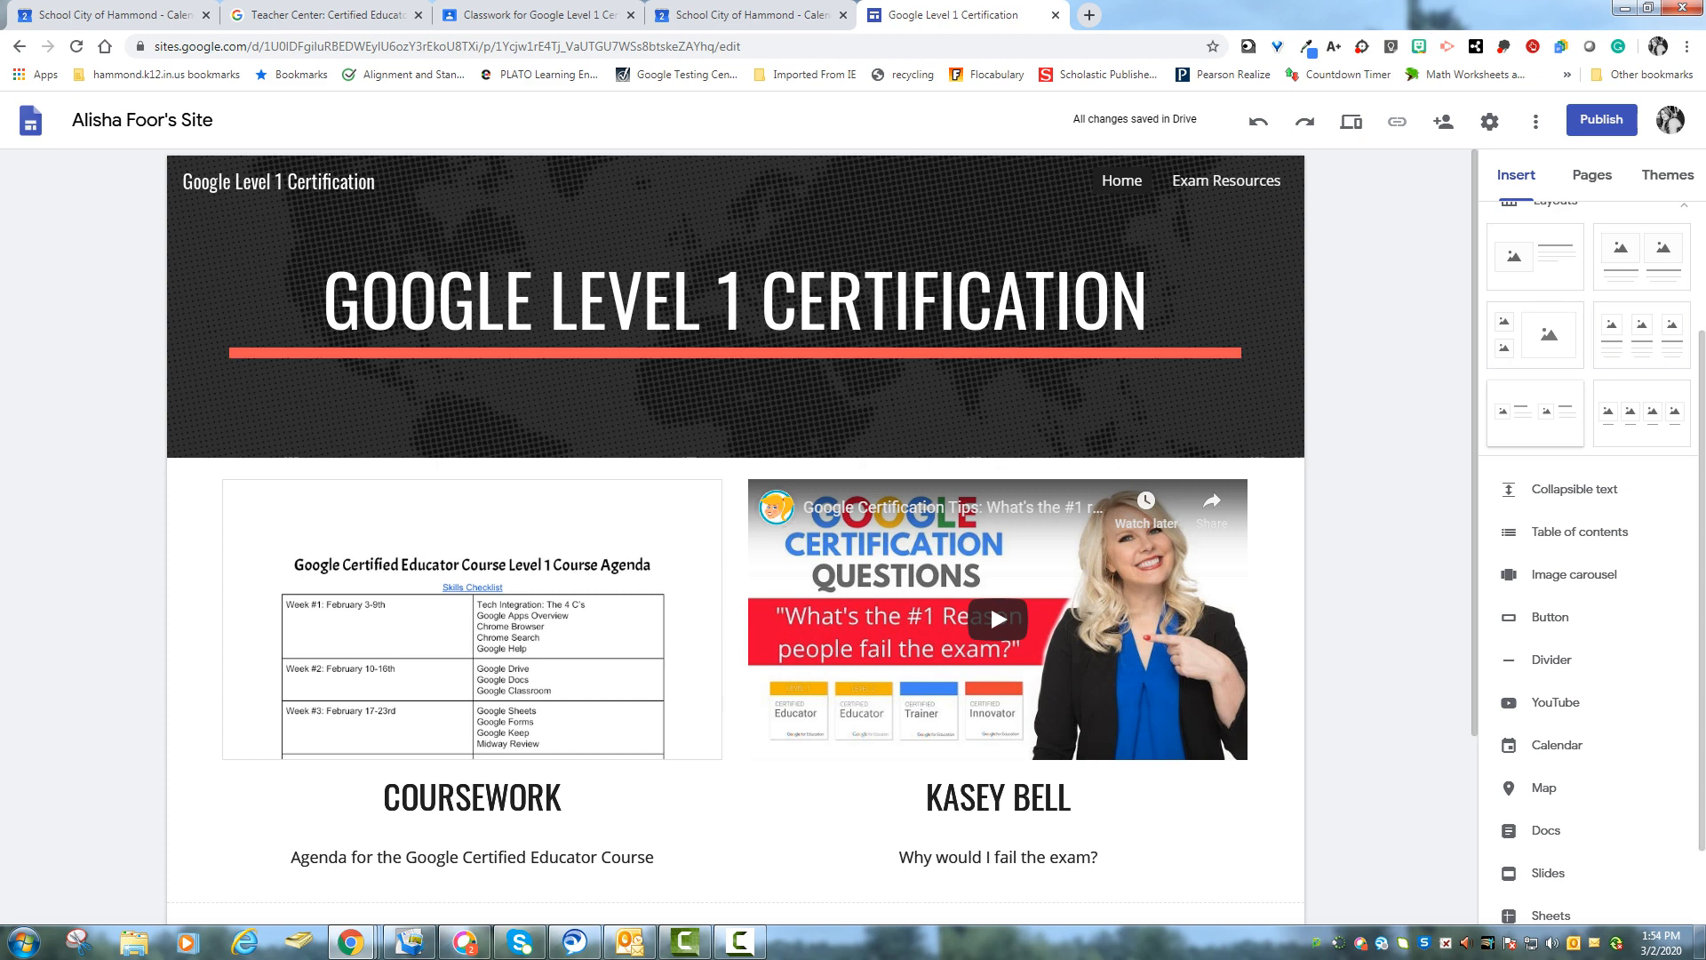